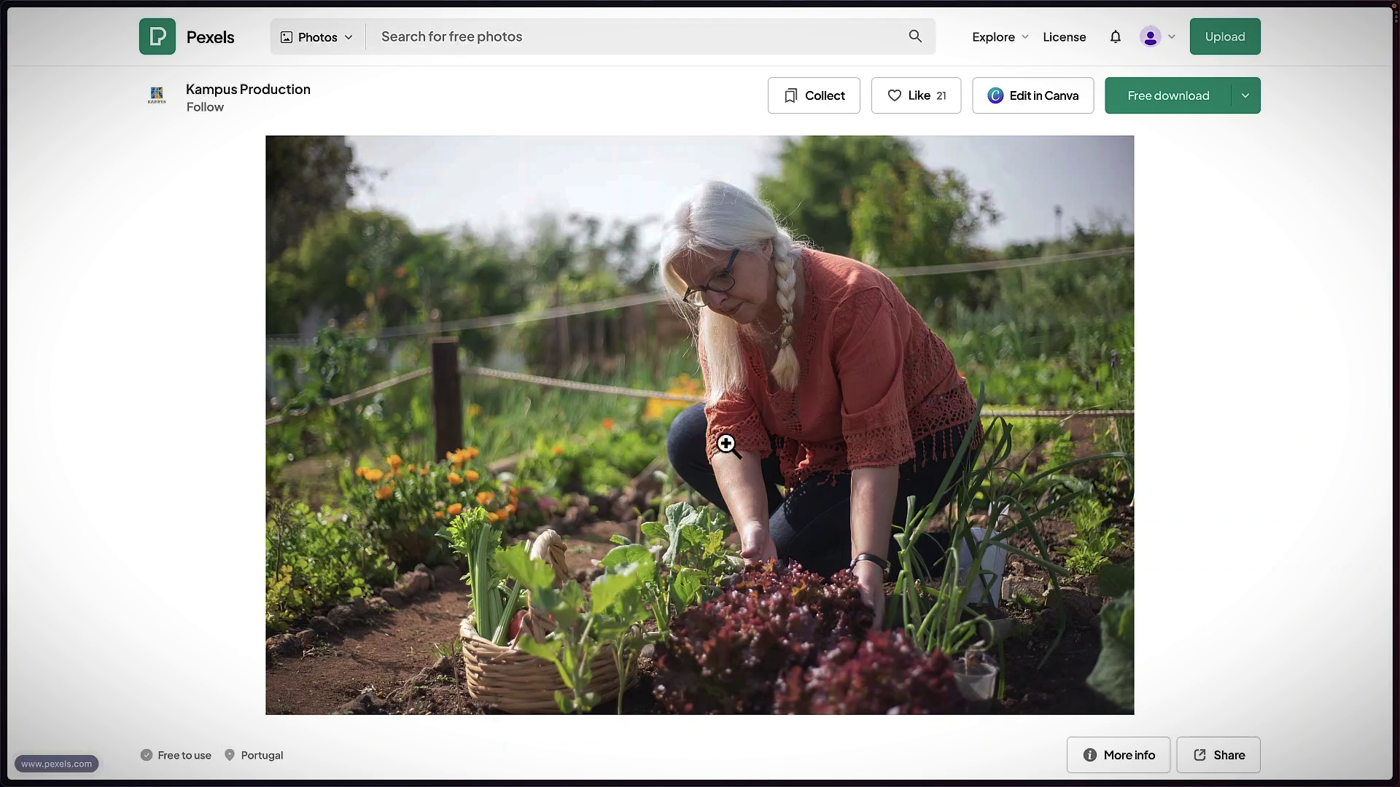
# - Download the garden photo at Large 1920×1282 and dismiss the thank-you pop-up
pyautogui.click(1248, 103)
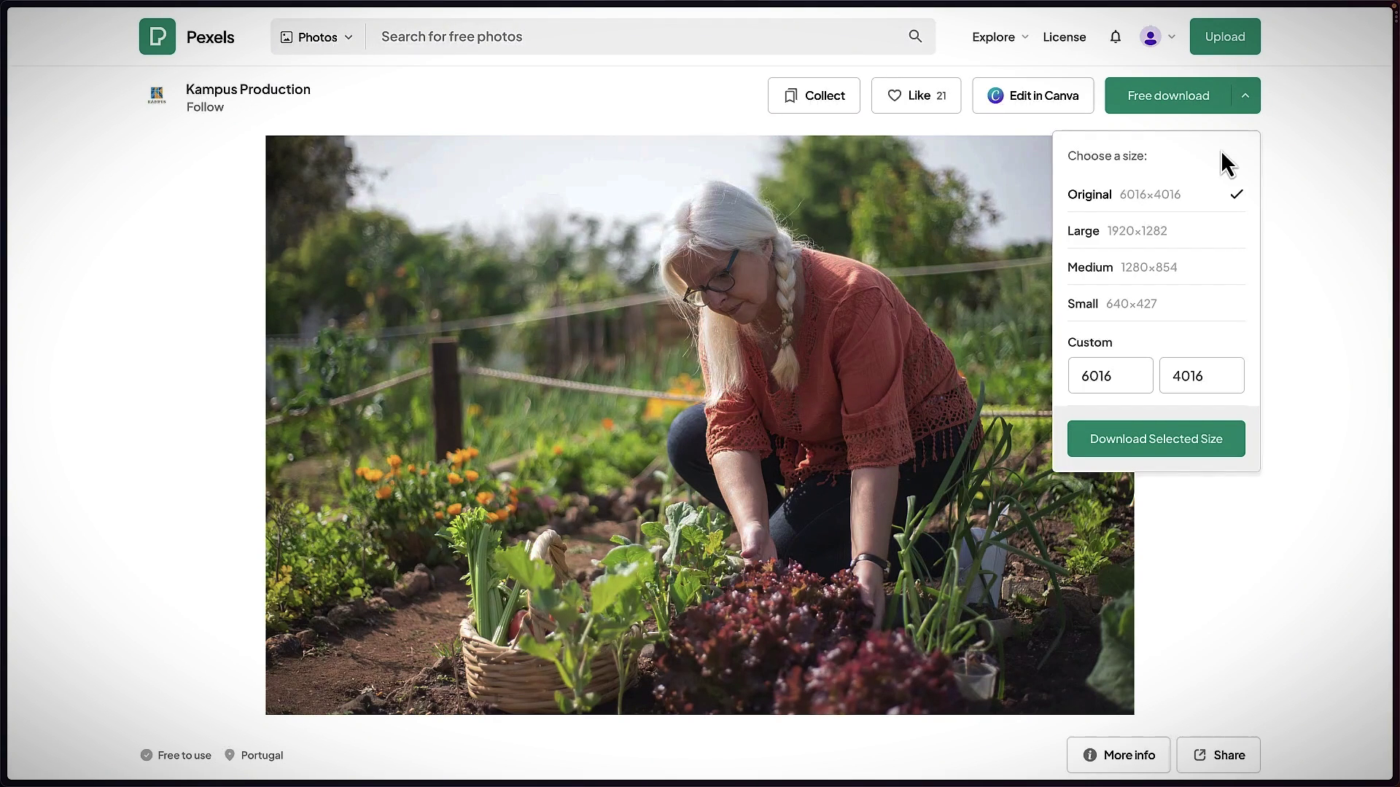
pyautogui.click(1217, 247)
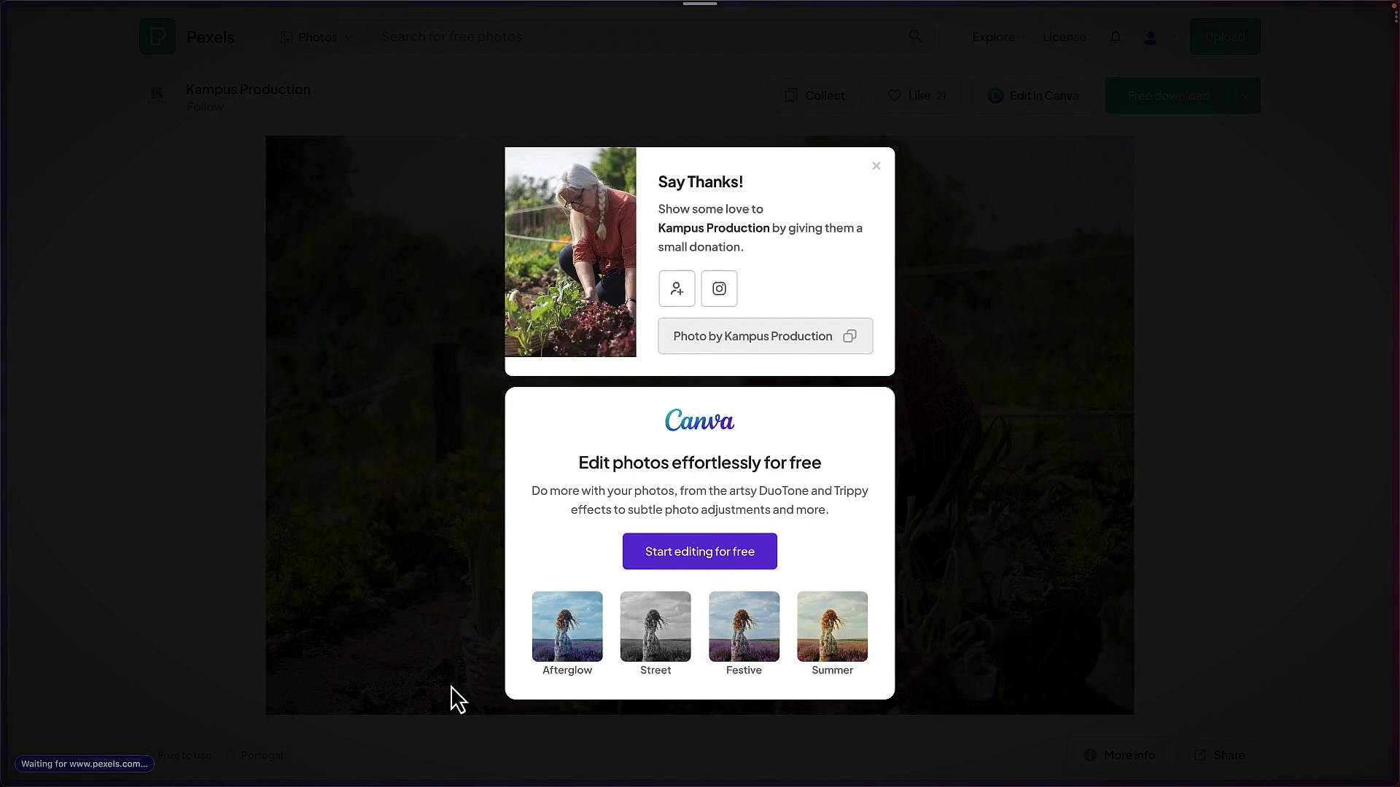
pyautogui.click(1301, 480)
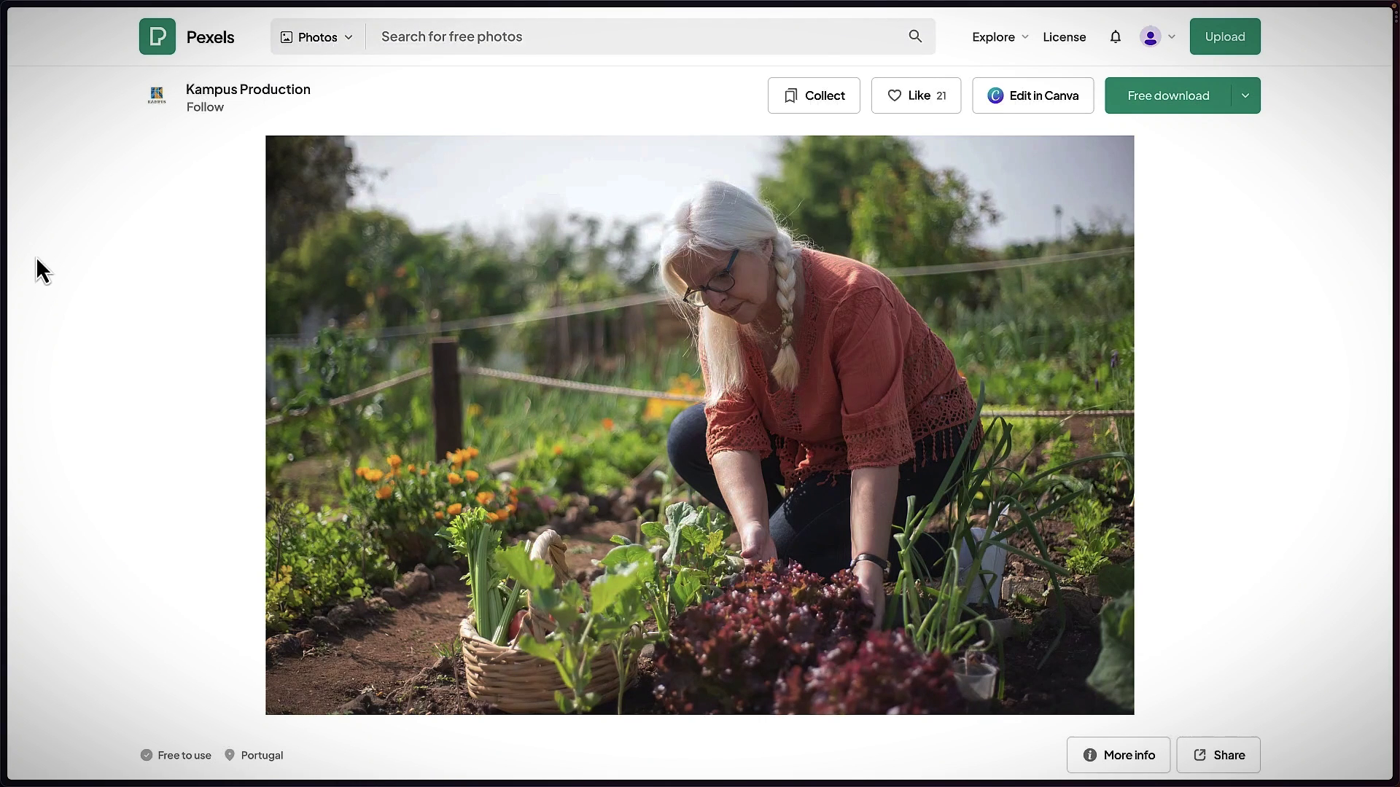
pyautogui.click(95, 262)
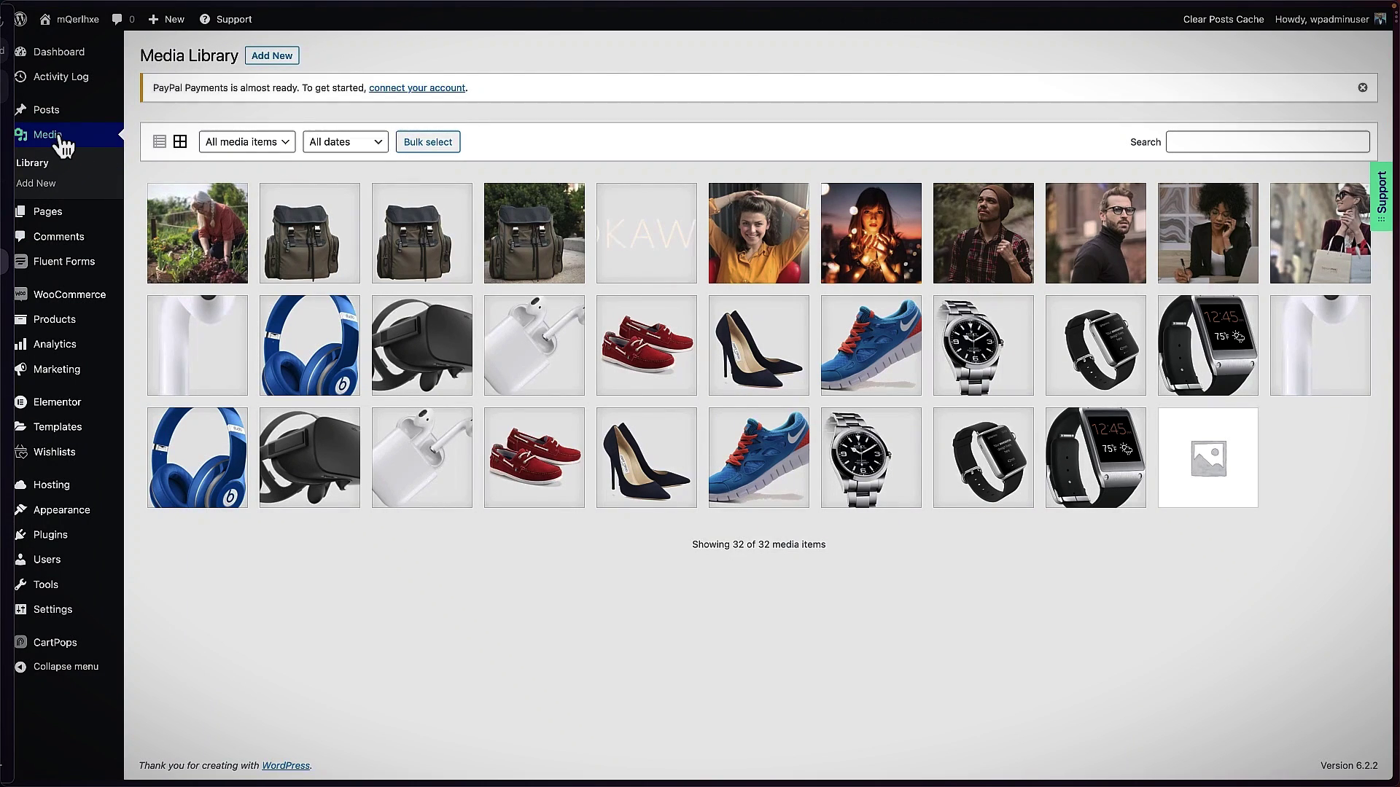
# - Show the Media Library's Add New upload area
pyautogui.click(286, 64)
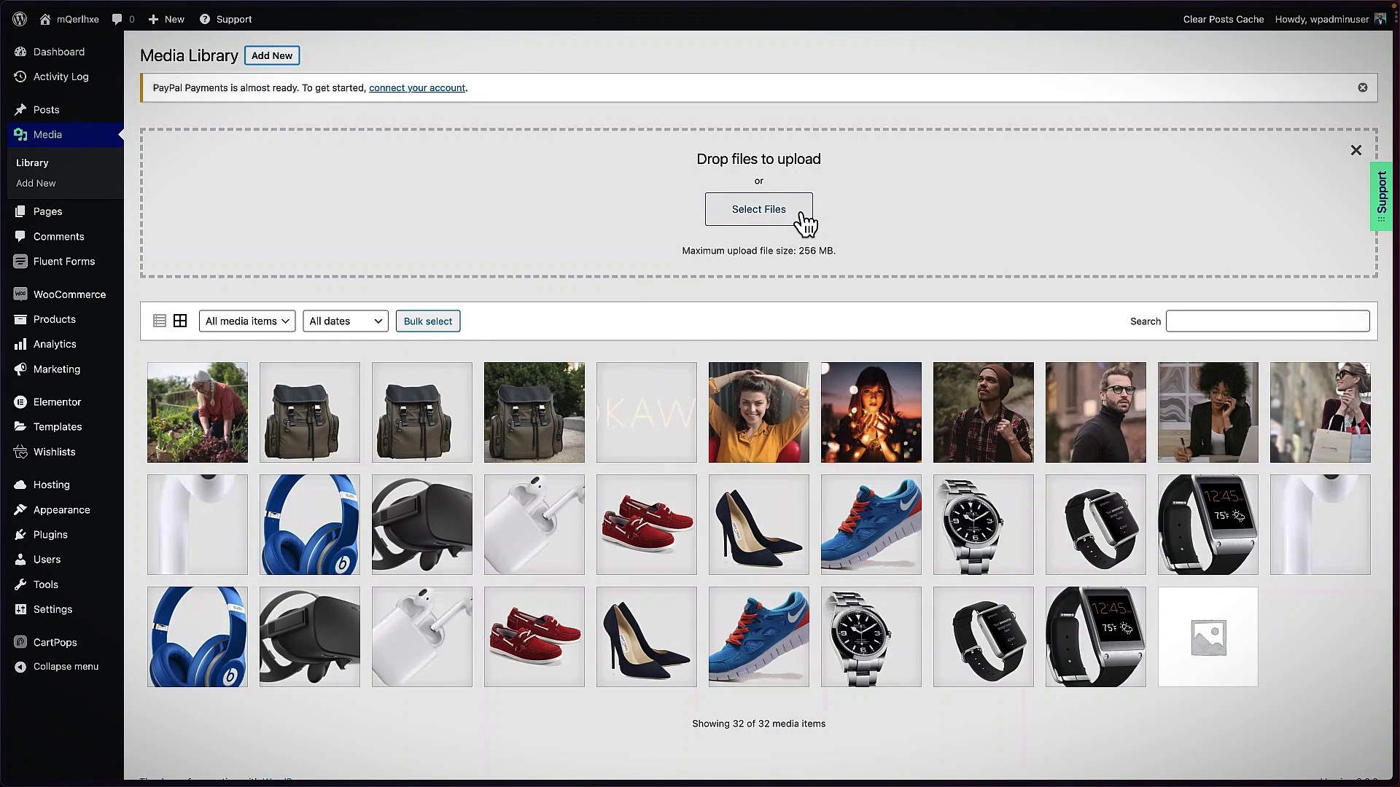
pyautogui.moveTo(3, 386)
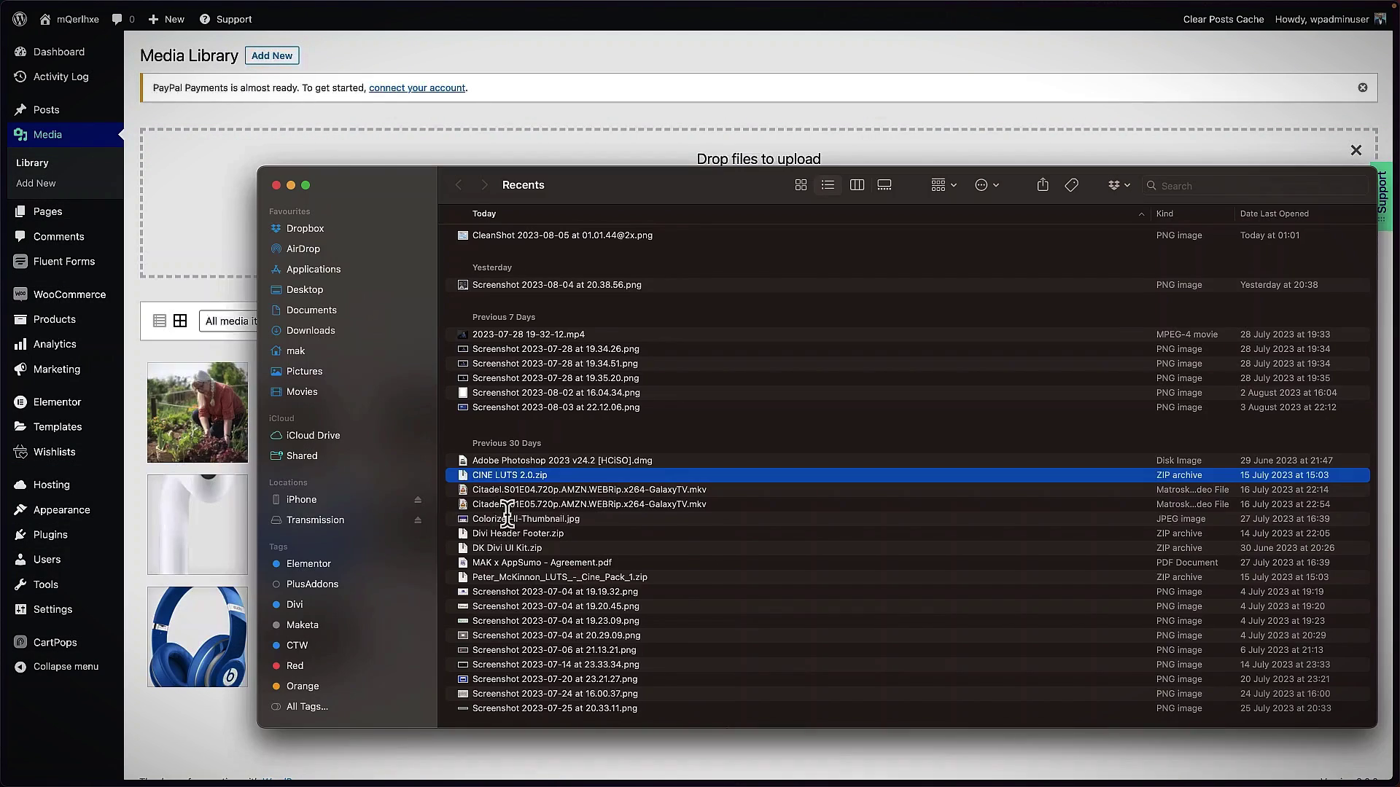
# - Preview the downloaded garden photo in Downloads and compress it into a zip archive
pyautogui.press('super+alt+l')
pyautogui.click(562, 235)
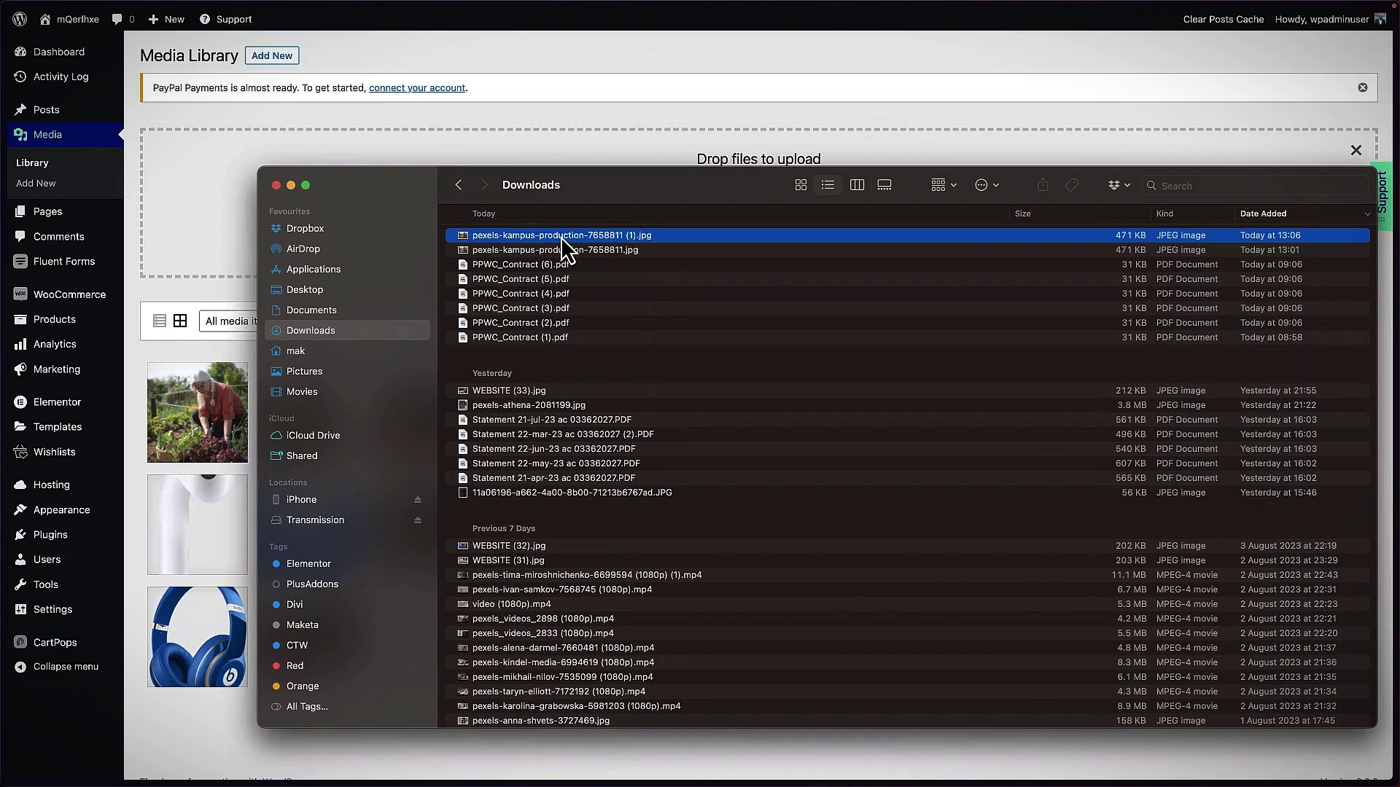
pyautogui.press('space')
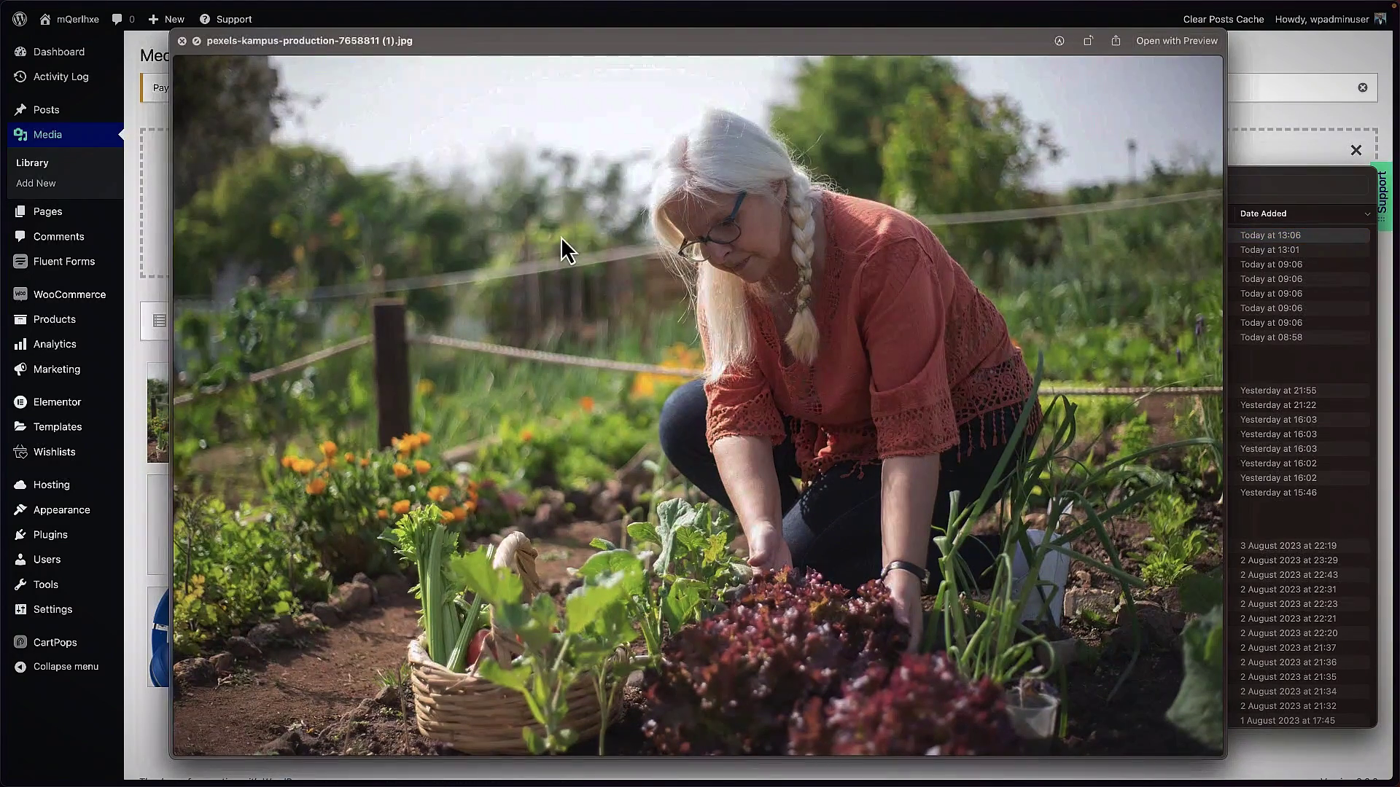
pyautogui.press('space')
pyautogui.rightClick(561, 237)
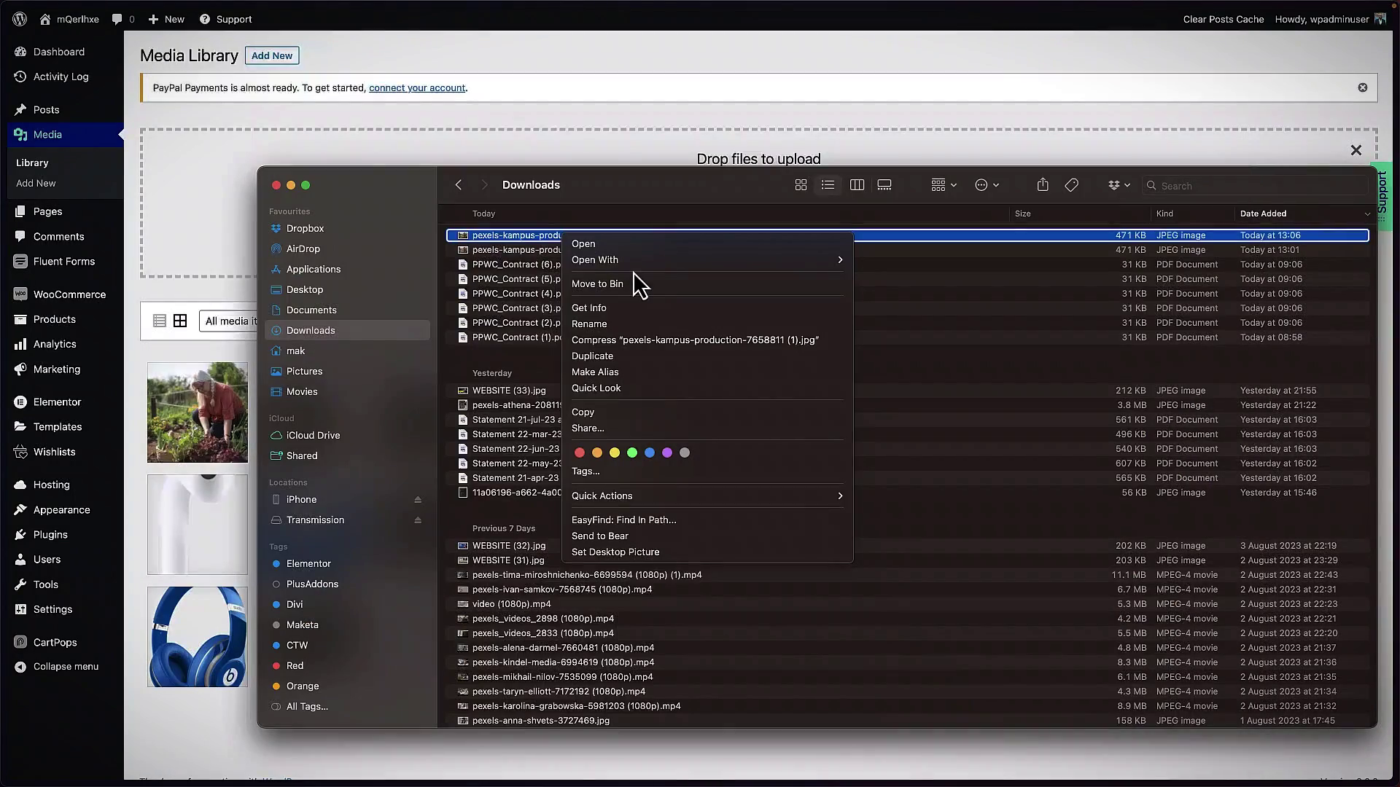
pyautogui.click(662, 341)
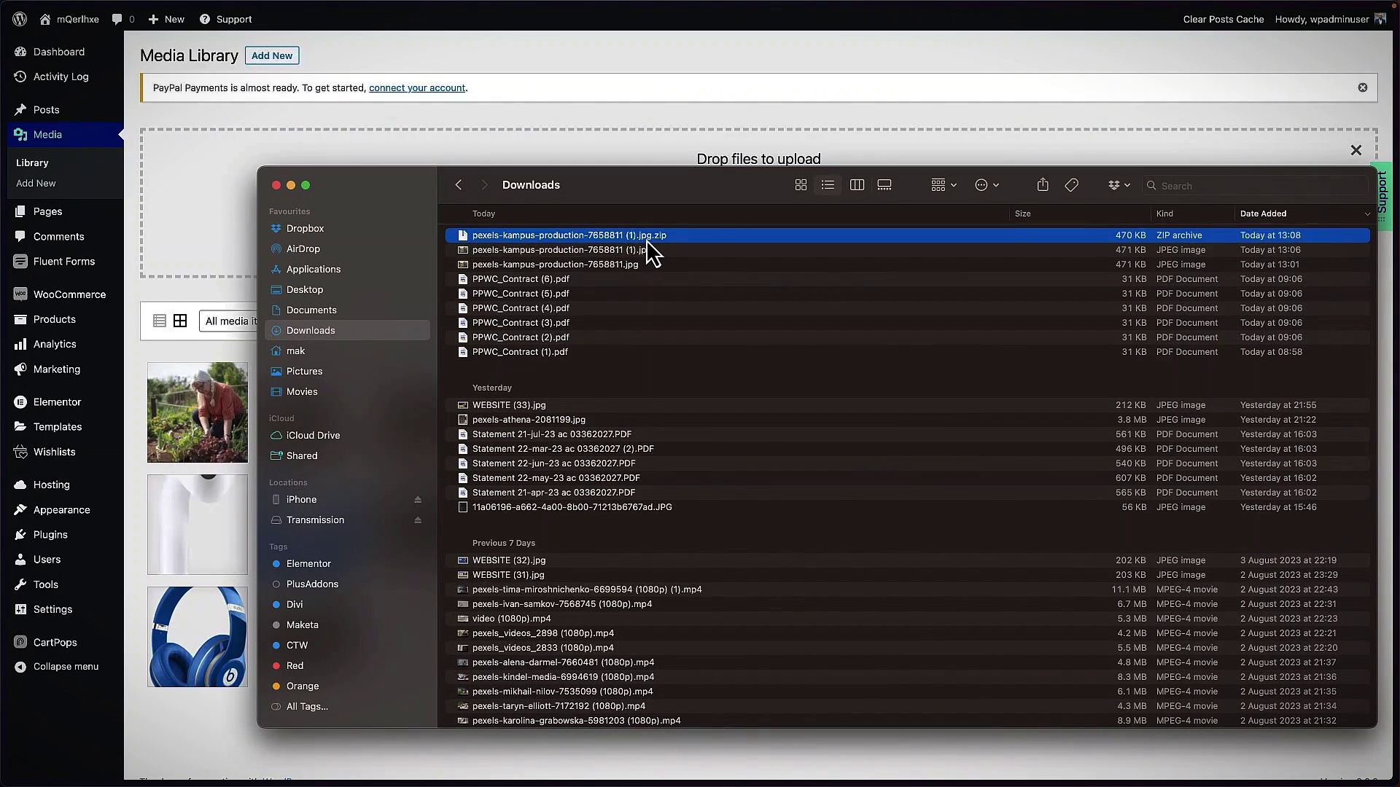
# - Rename the archive to Gardening Basics.zip and drag it into the Media Library upload area
pyautogui.click(647, 237)
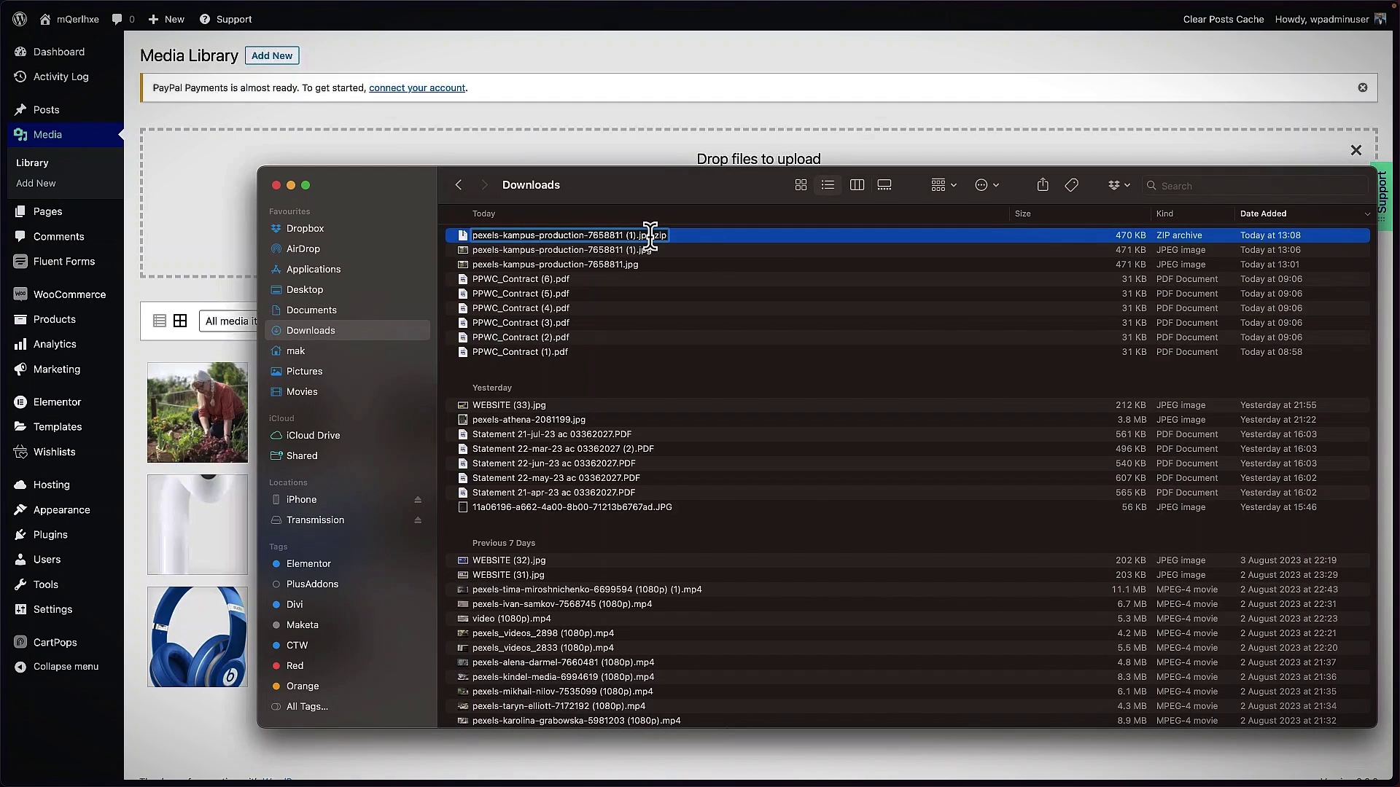
pyautogui.click(650, 237)
pyautogui.press('super+shift+Left')
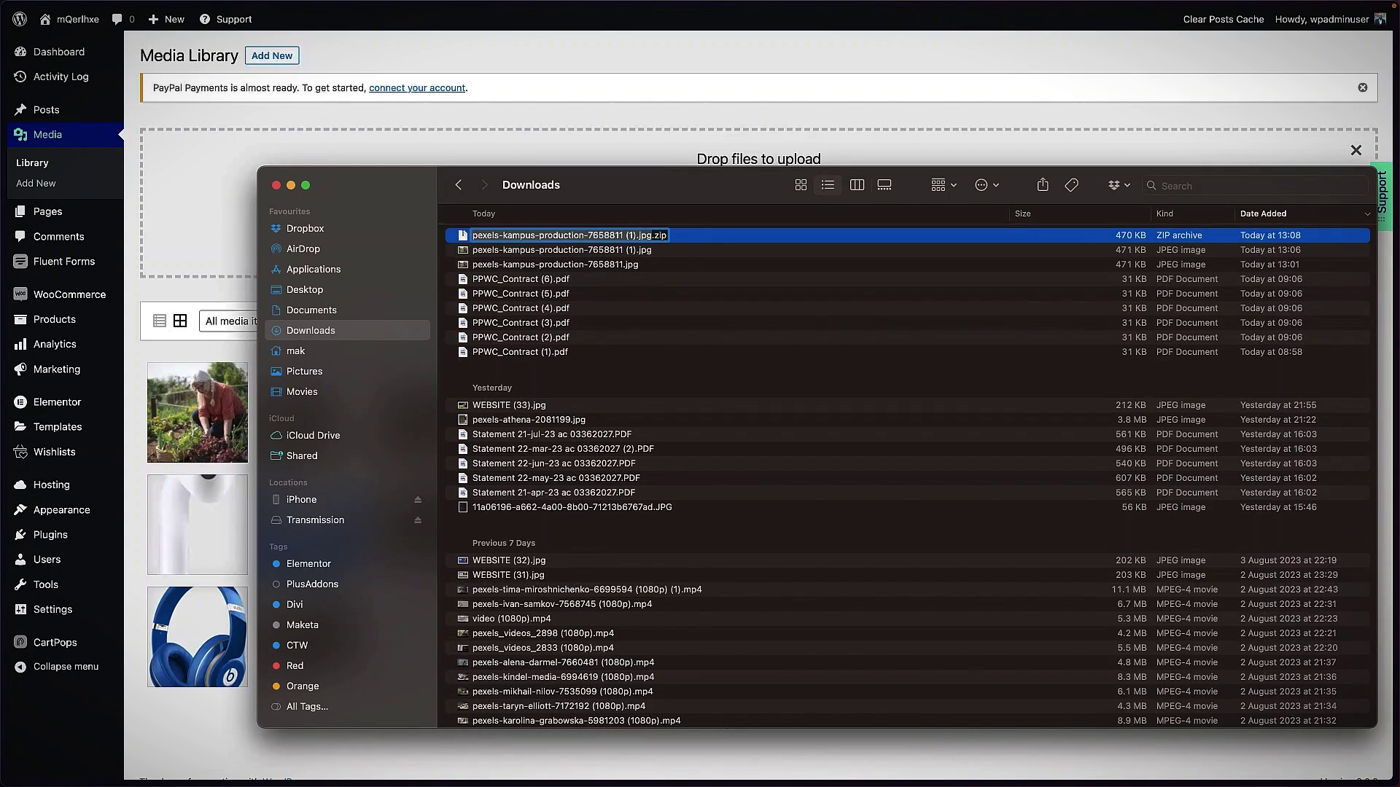
pyautogui.write('Gardenin')
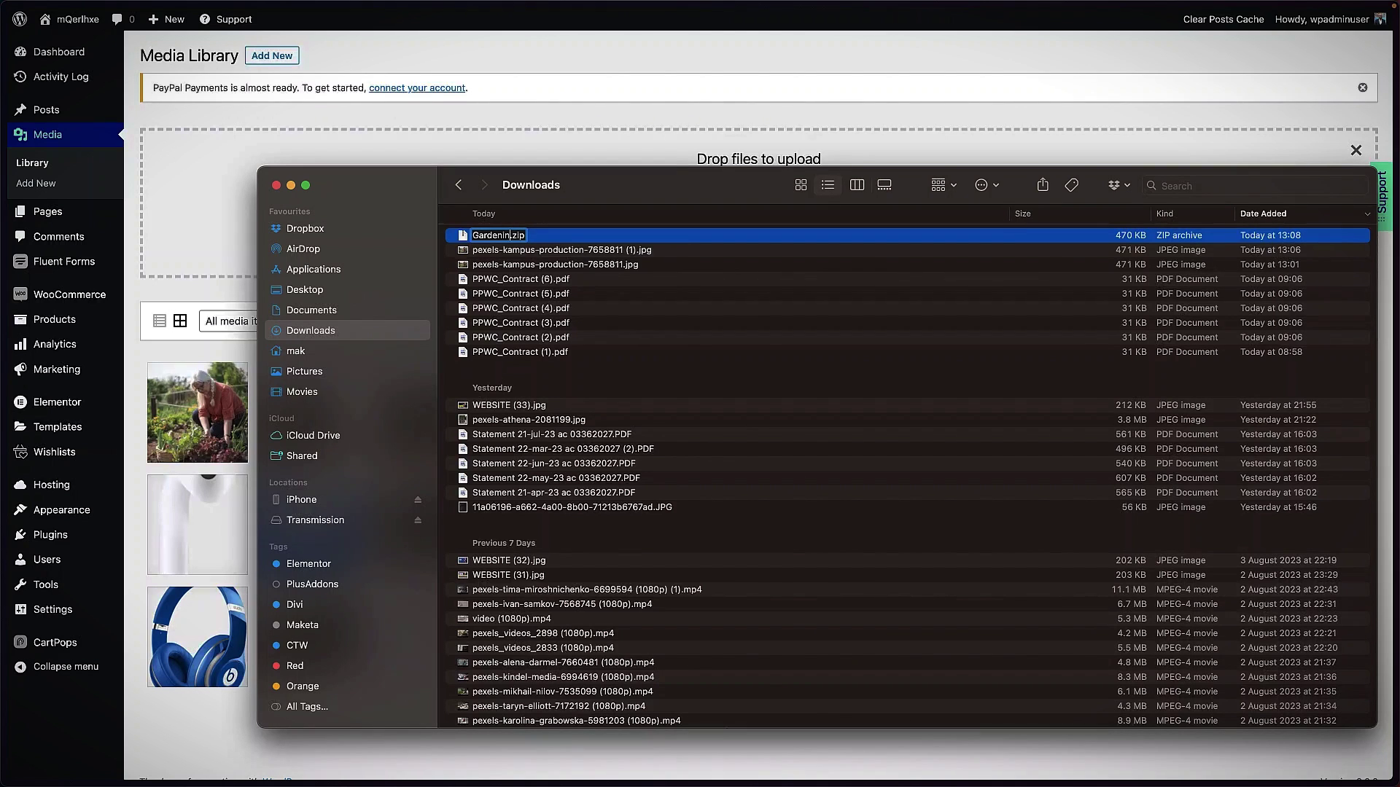
pyautogui.write('g Basics')
pyautogui.click(650, 312)
pyautogui.moveTo(659, 202); pyautogui.dragTo(669, 384)
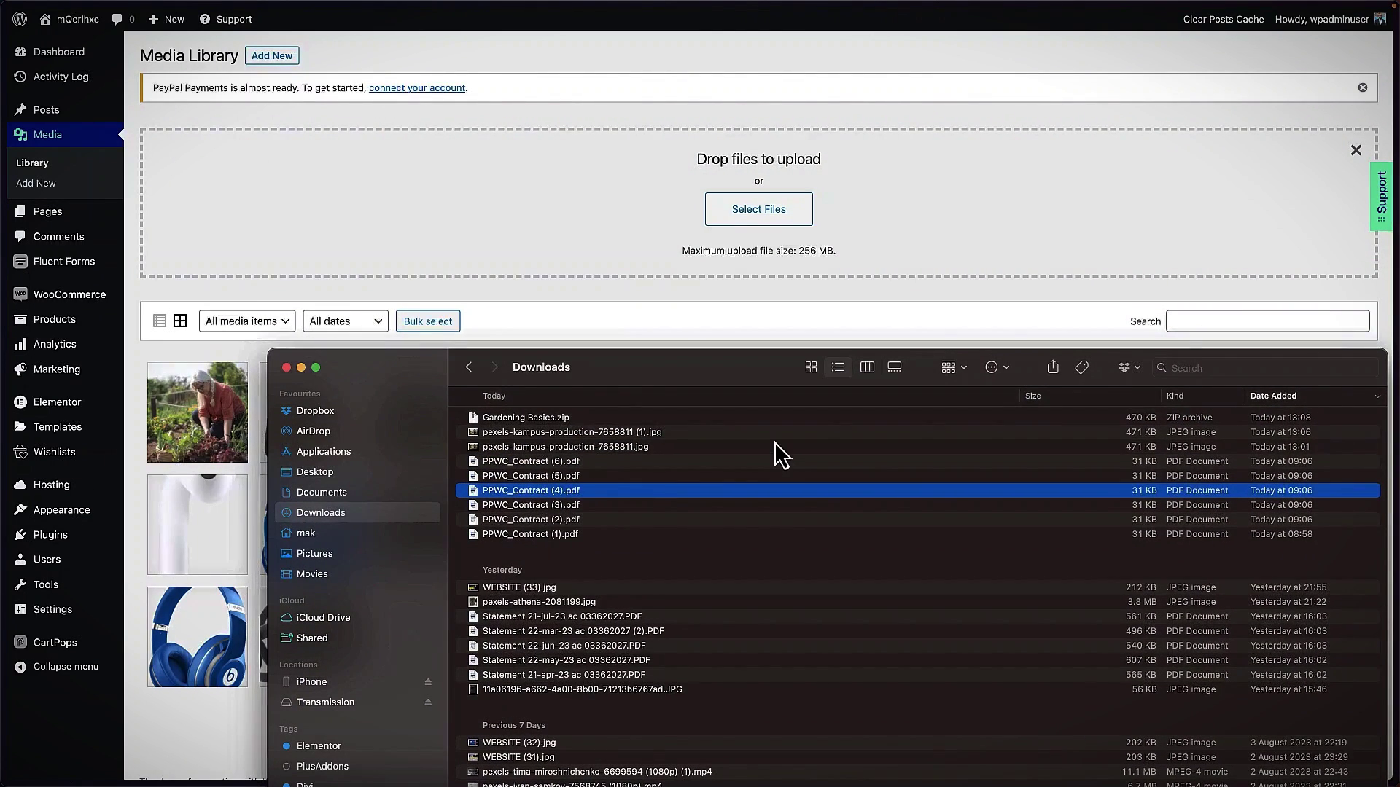
pyautogui.click(605, 489)
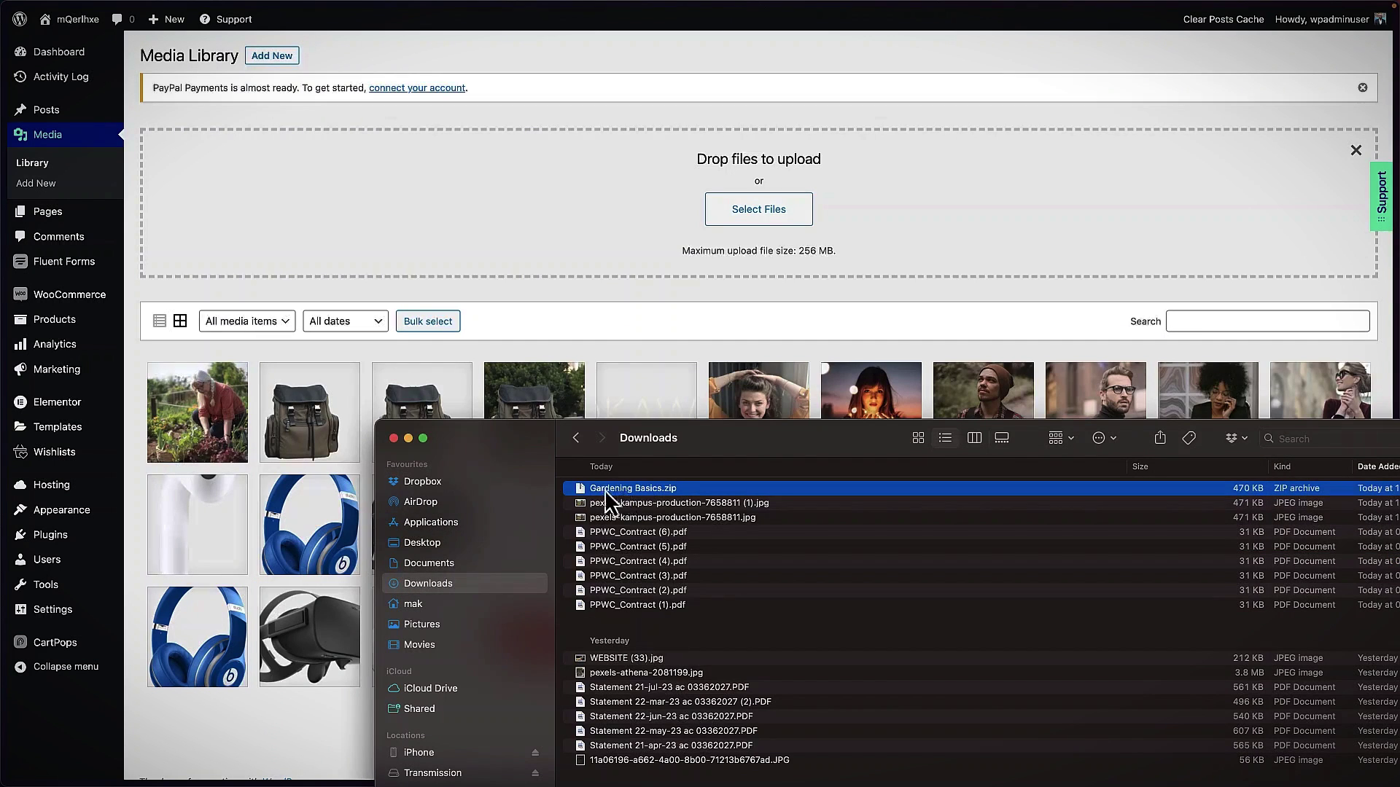
pyautogui.moveTo(577, 487); pyautogui.dragTo(606, 189)
# - Close Finder and start a new WordPress page titled 'Thank You Gardening'
pyautogui.click(393, 438)
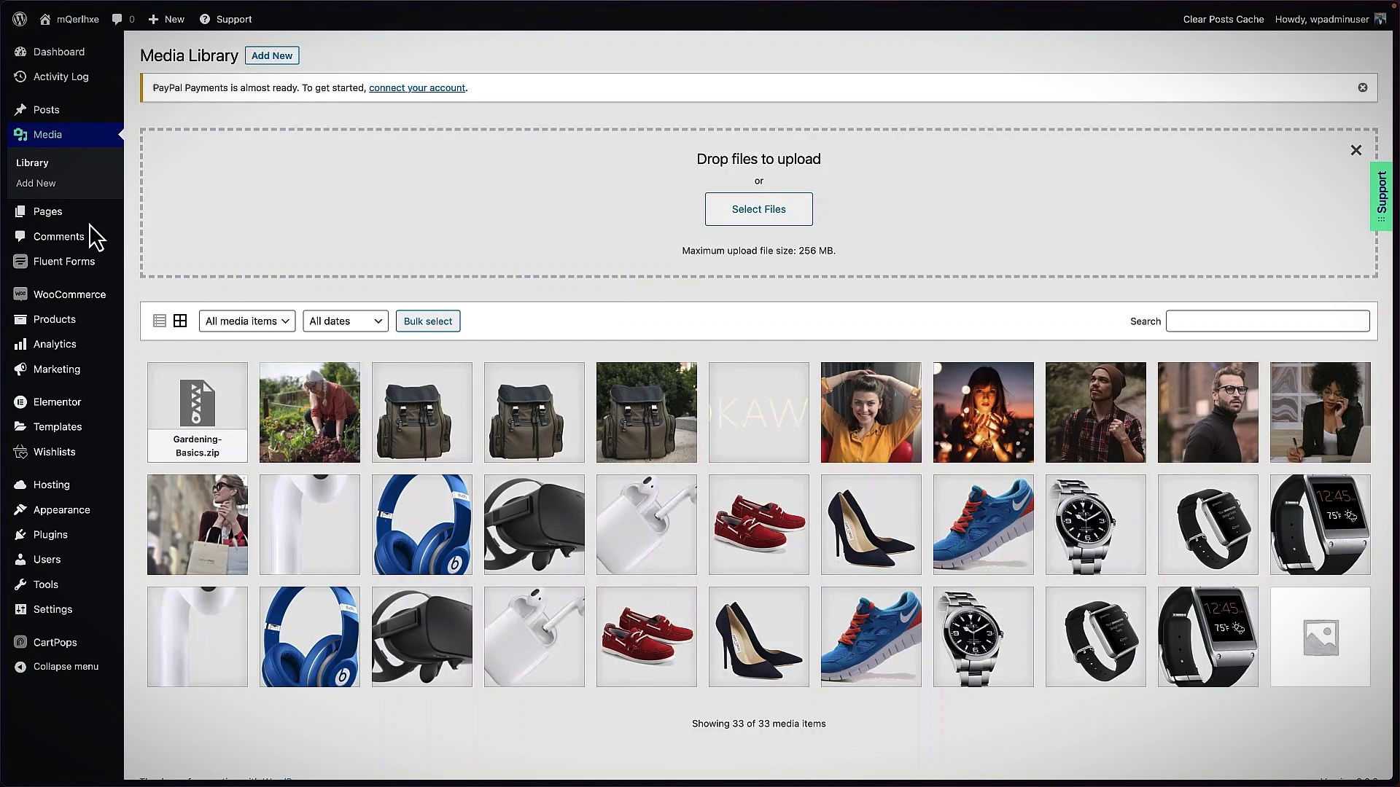
pyautogui.moveTo(63, 217)
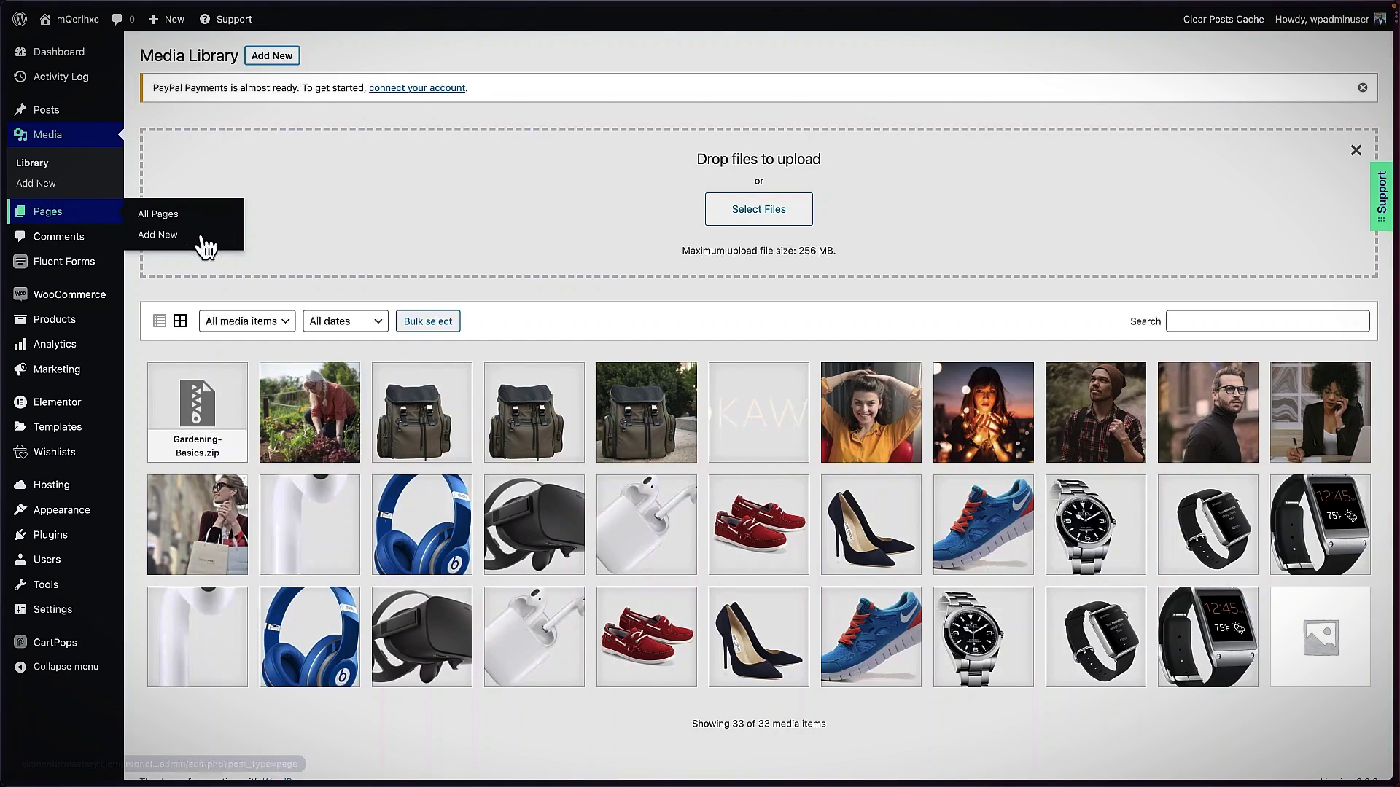
pyautogui.click(175, 234)
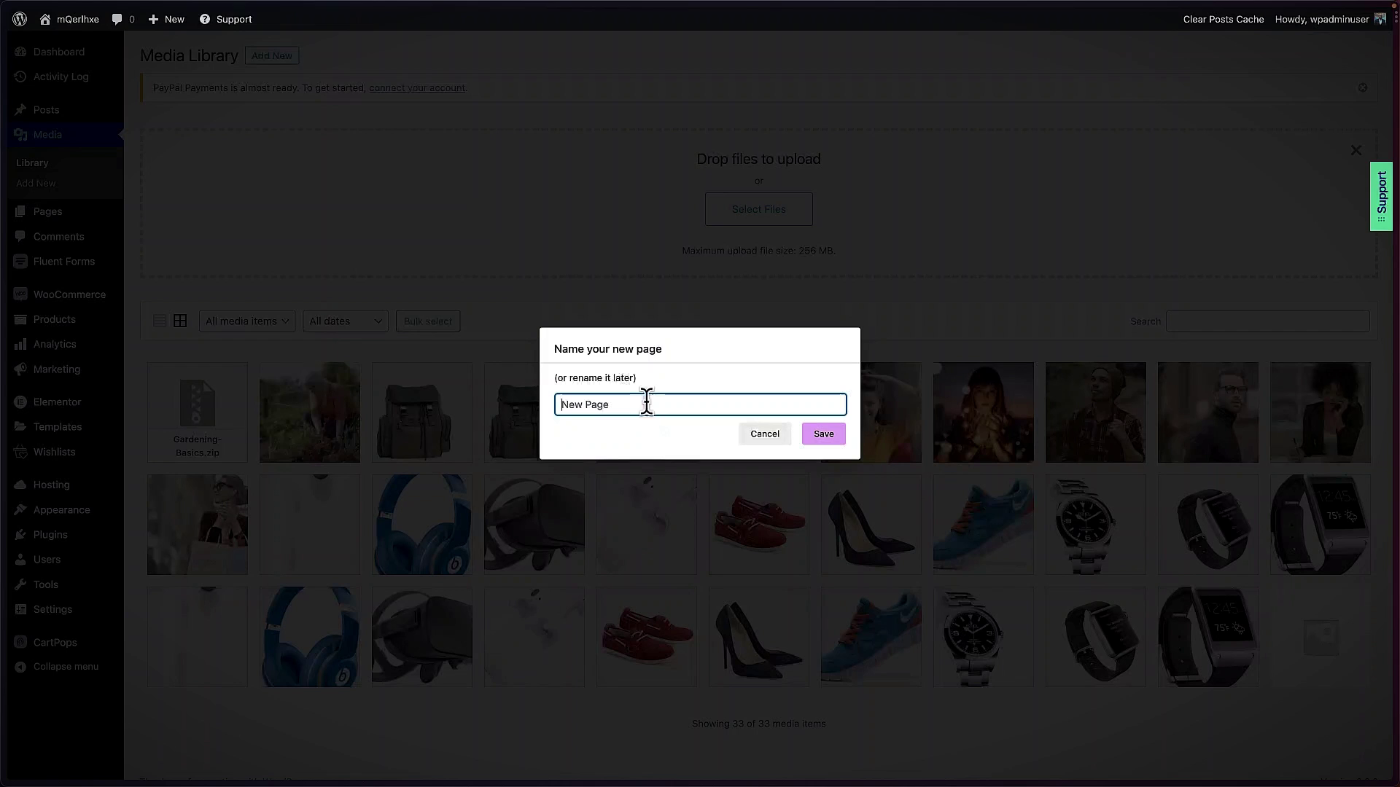
pyautogui.write('Thank You Gardening')
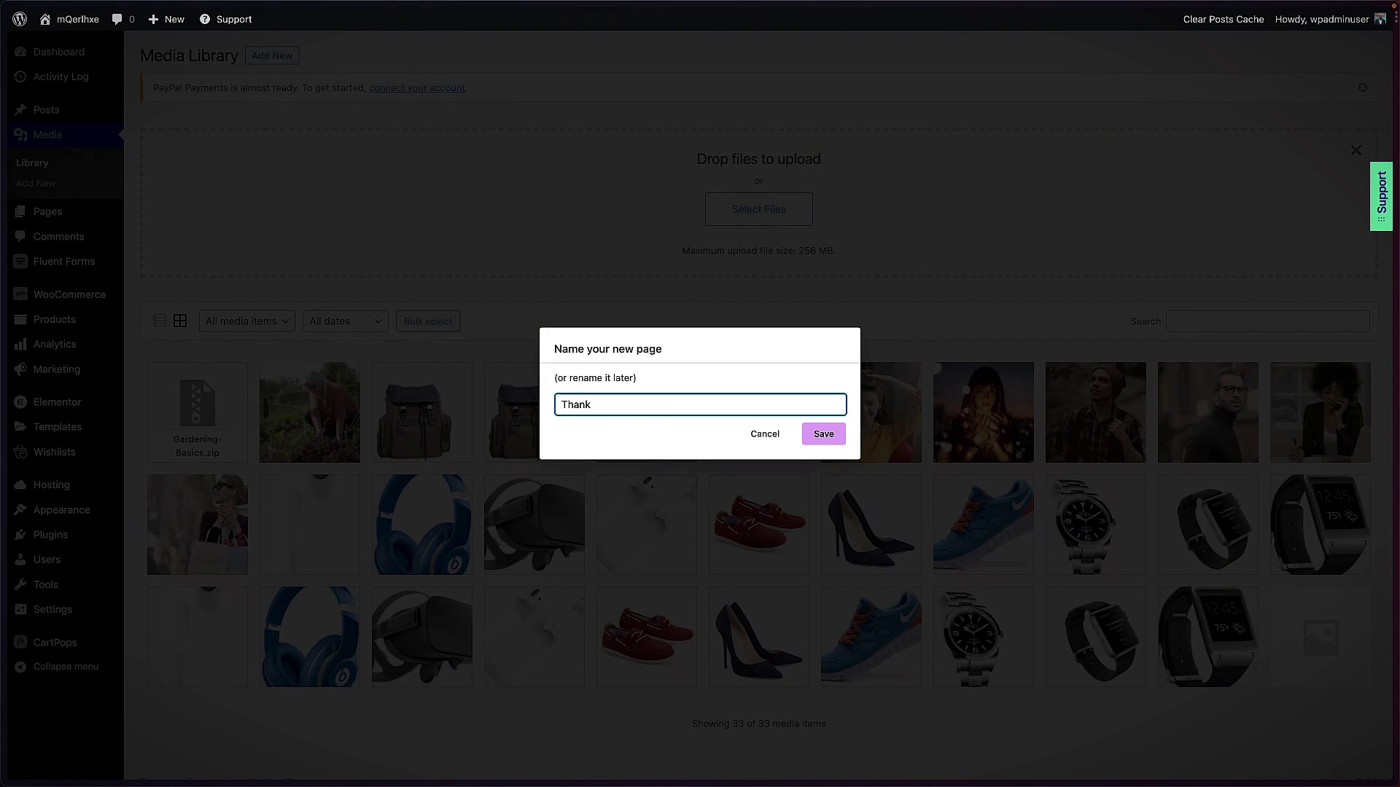
# - Save the page into Elementor, turn on Hide Title, and apply the Elementor Canvas layout
pyautogui.click(831, 437)
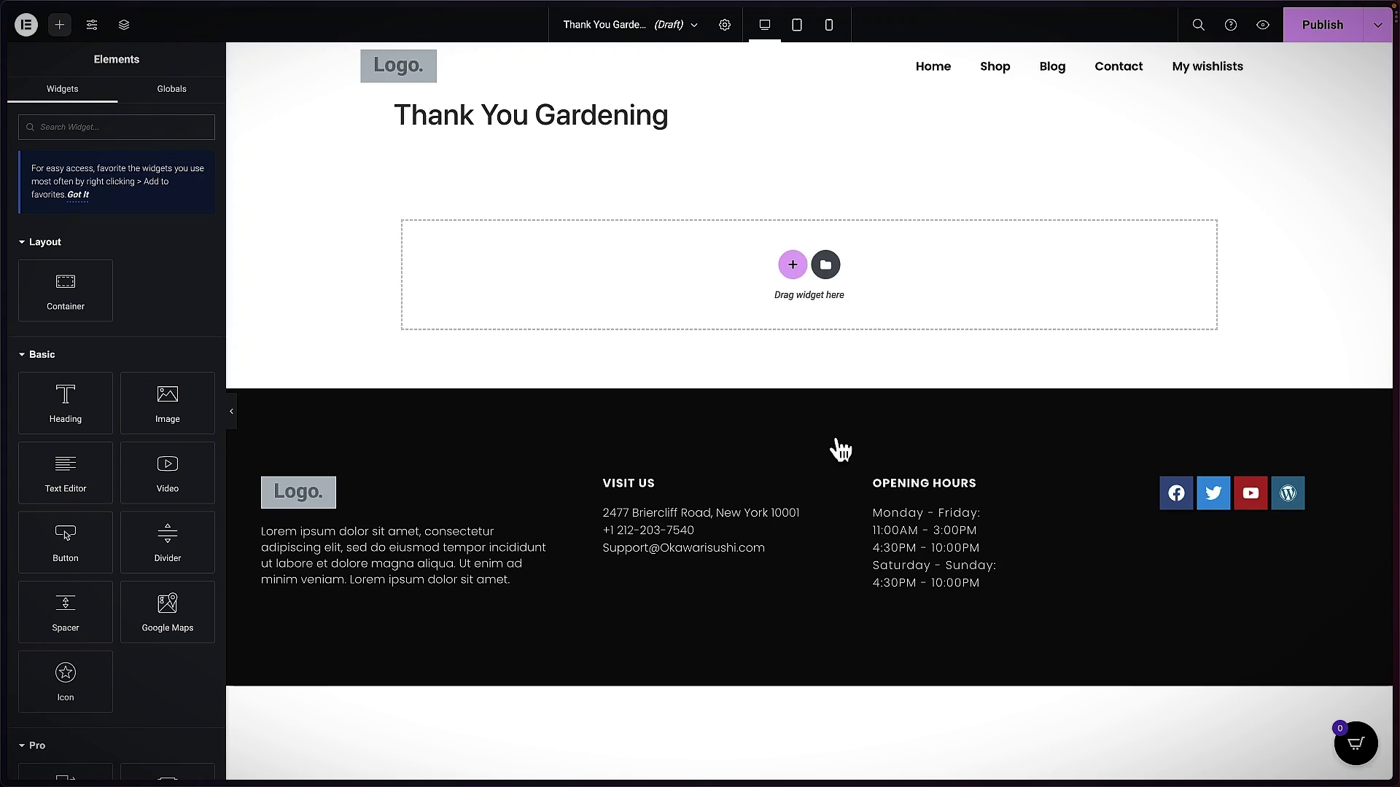
pyautogui.click(726, 28)
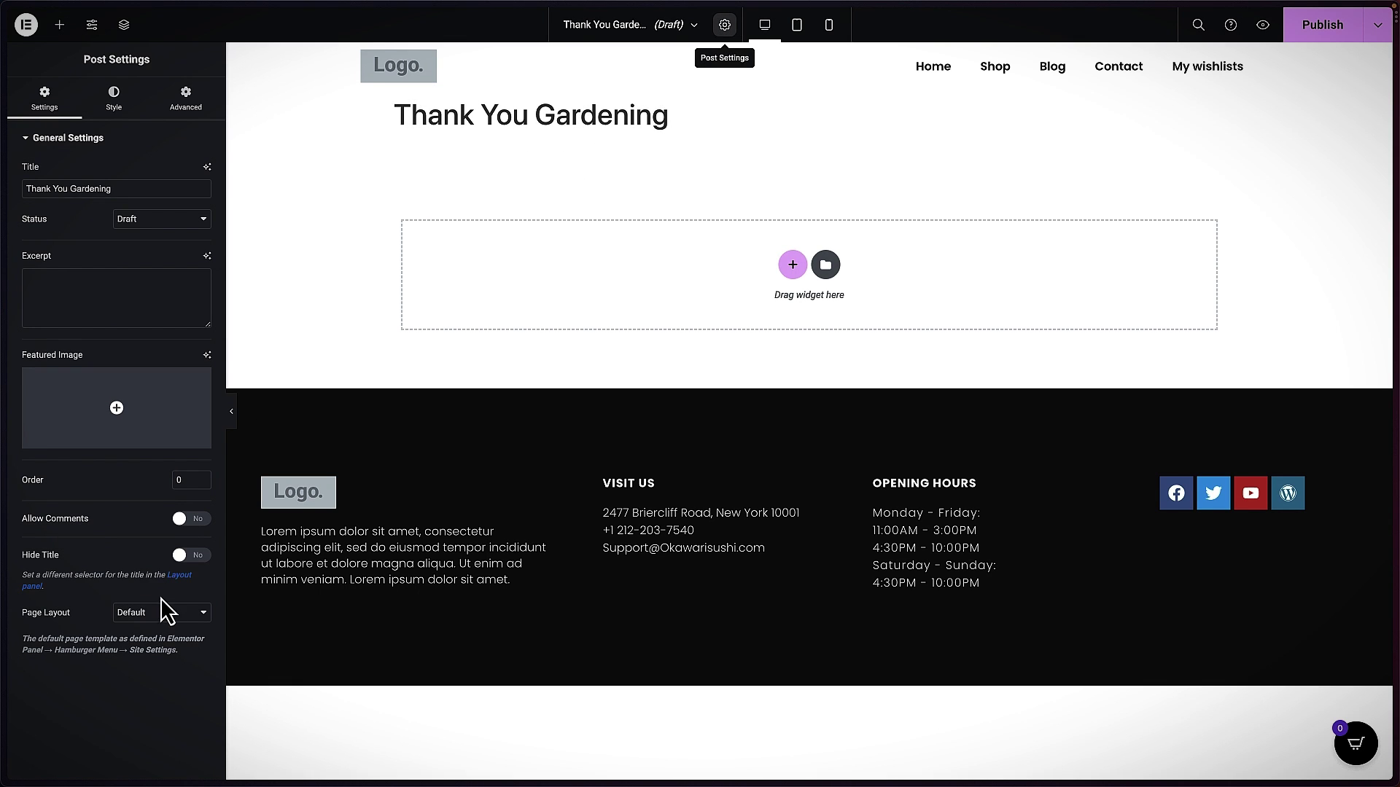
pyautogui.click(202, 558)
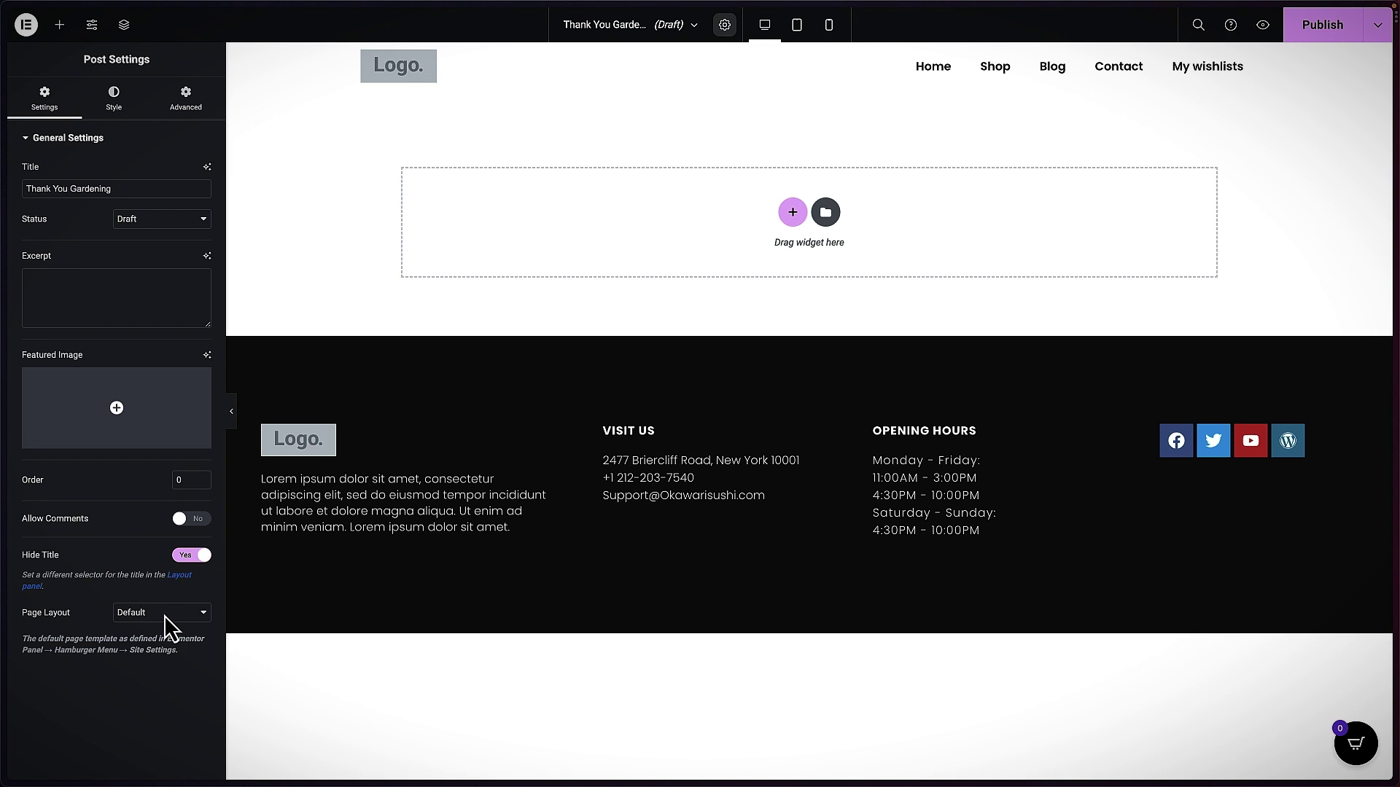
pyautogui.click(204, 645)
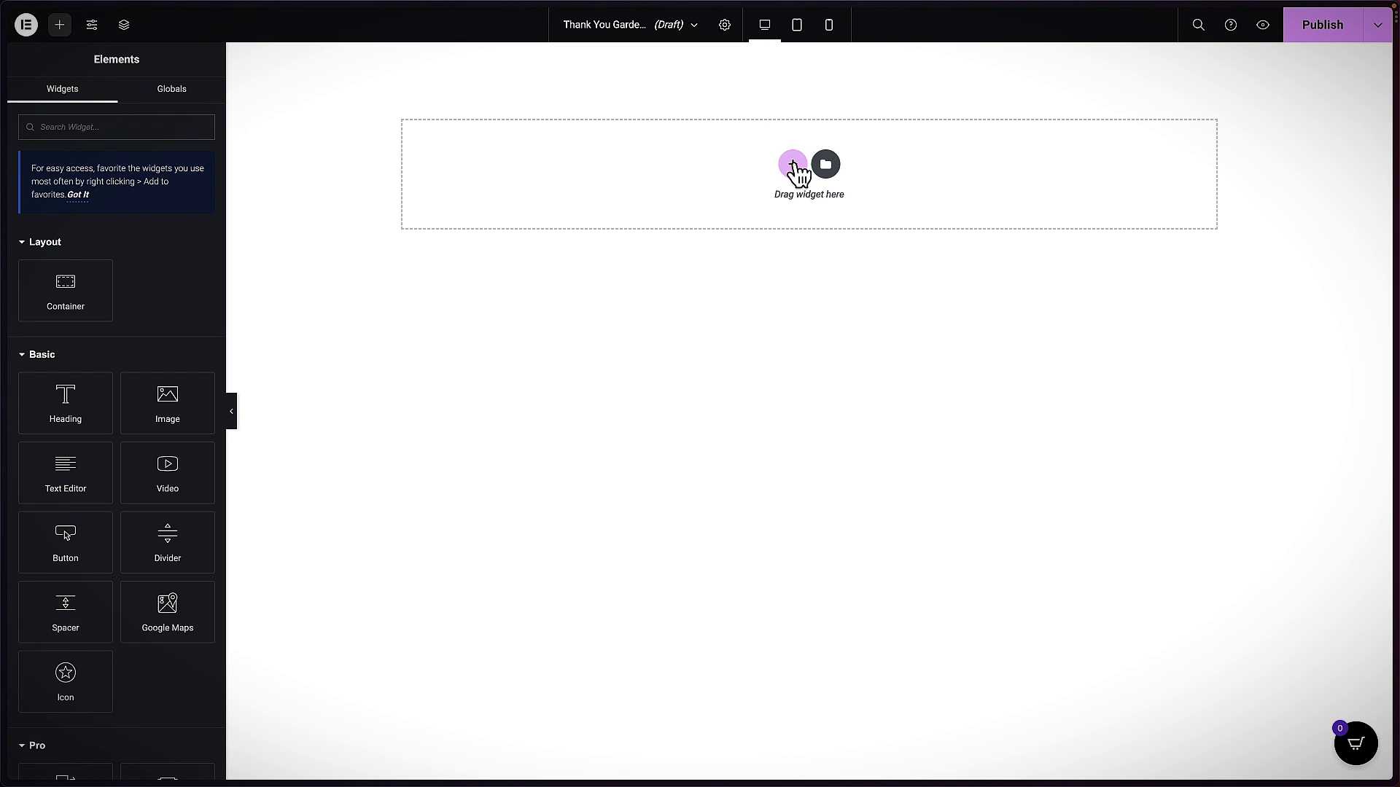
# - Add a single container with 100 vh minimum height and drop a Heading widget into it
pyautogui.click(769, 222)
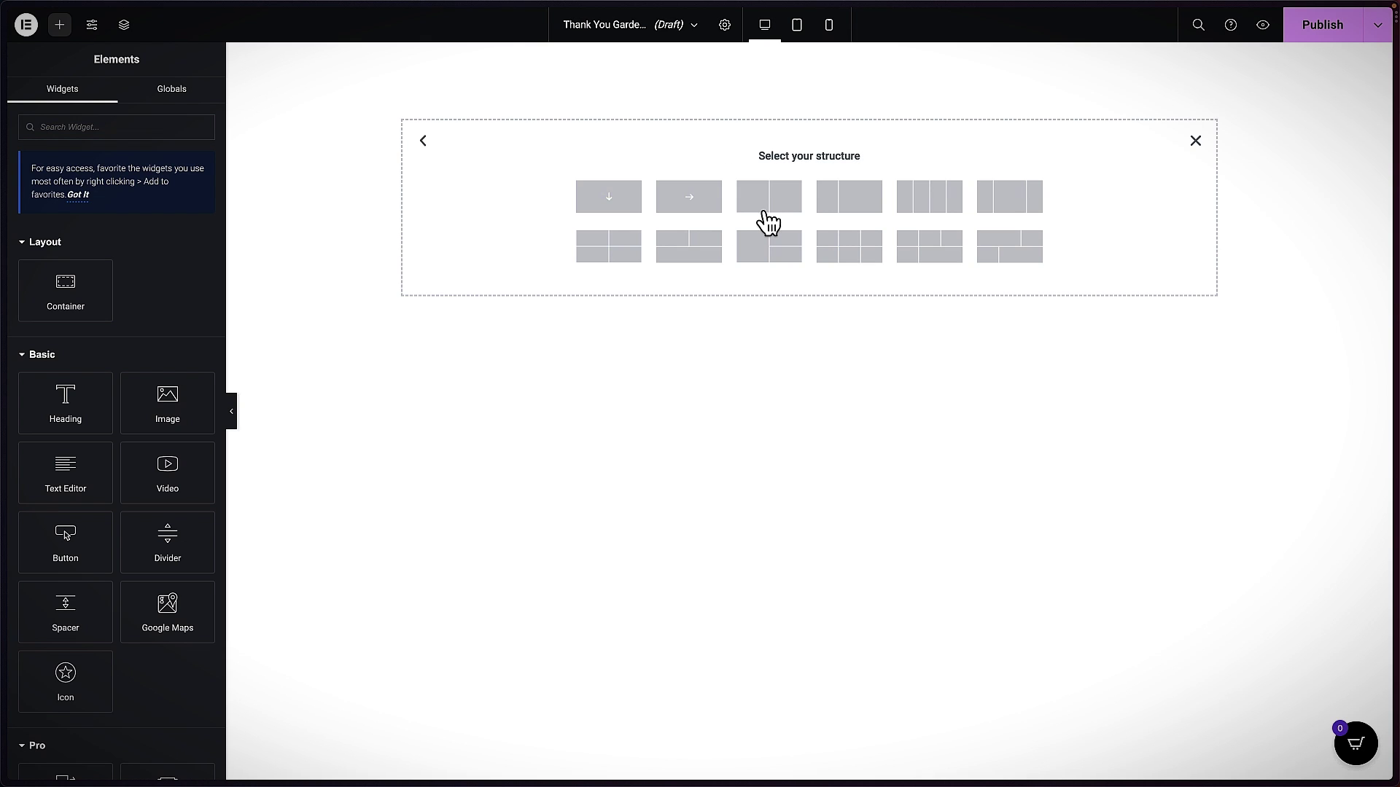
pyautogui.click(622, 206)
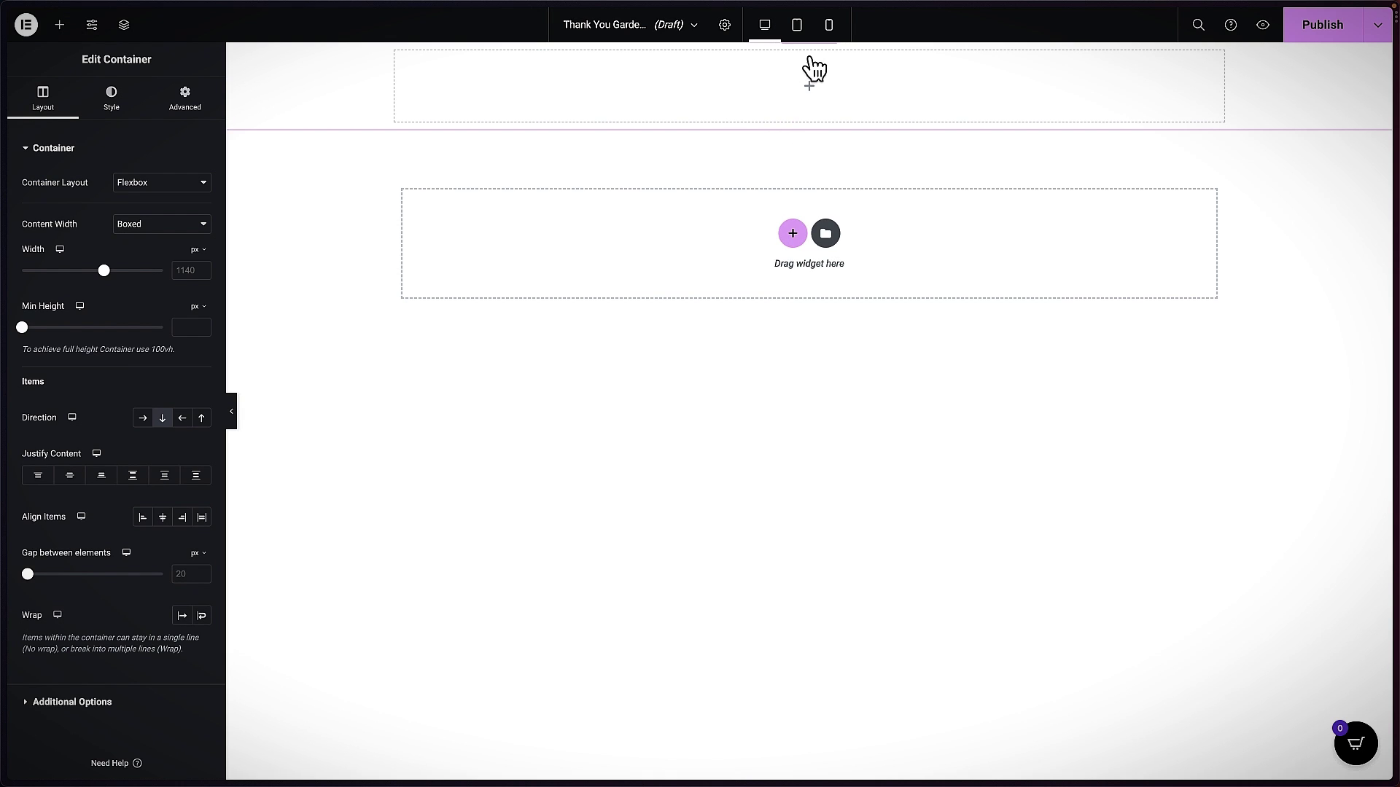
pyautogui.moveTo(810, 62)
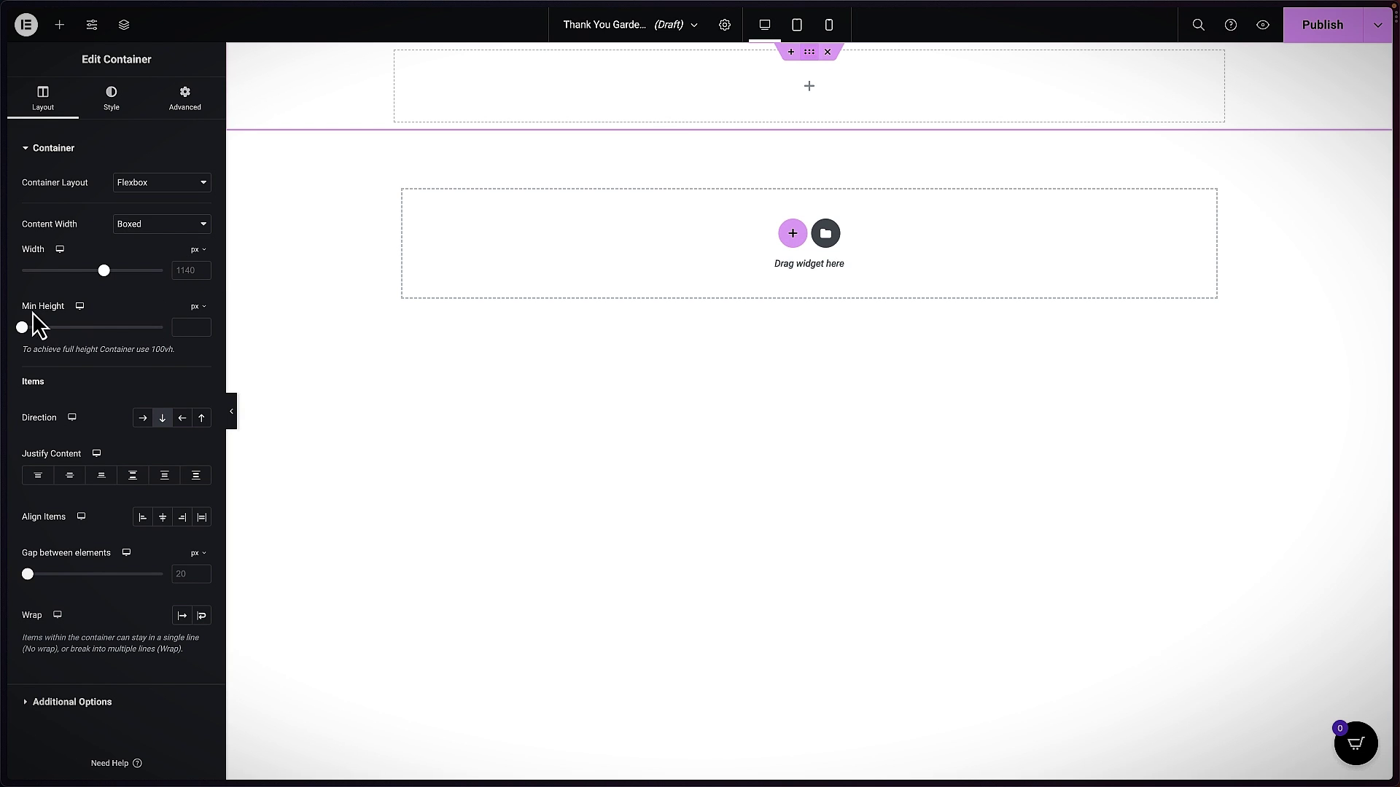
pyautogui.click(199, 307)
pyautogui.click(197, 382)
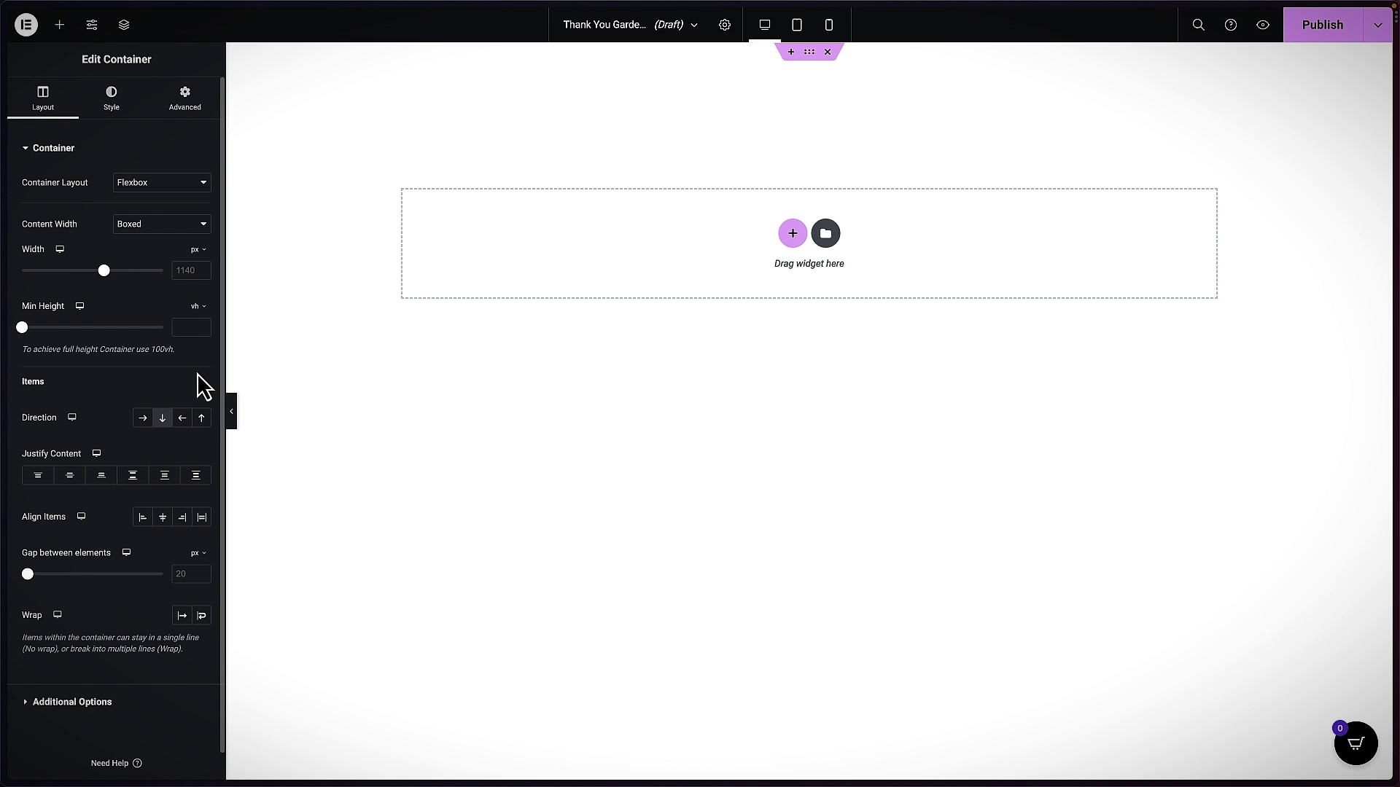
pyautogui.click(172, 327)
pyautogui.write('0')
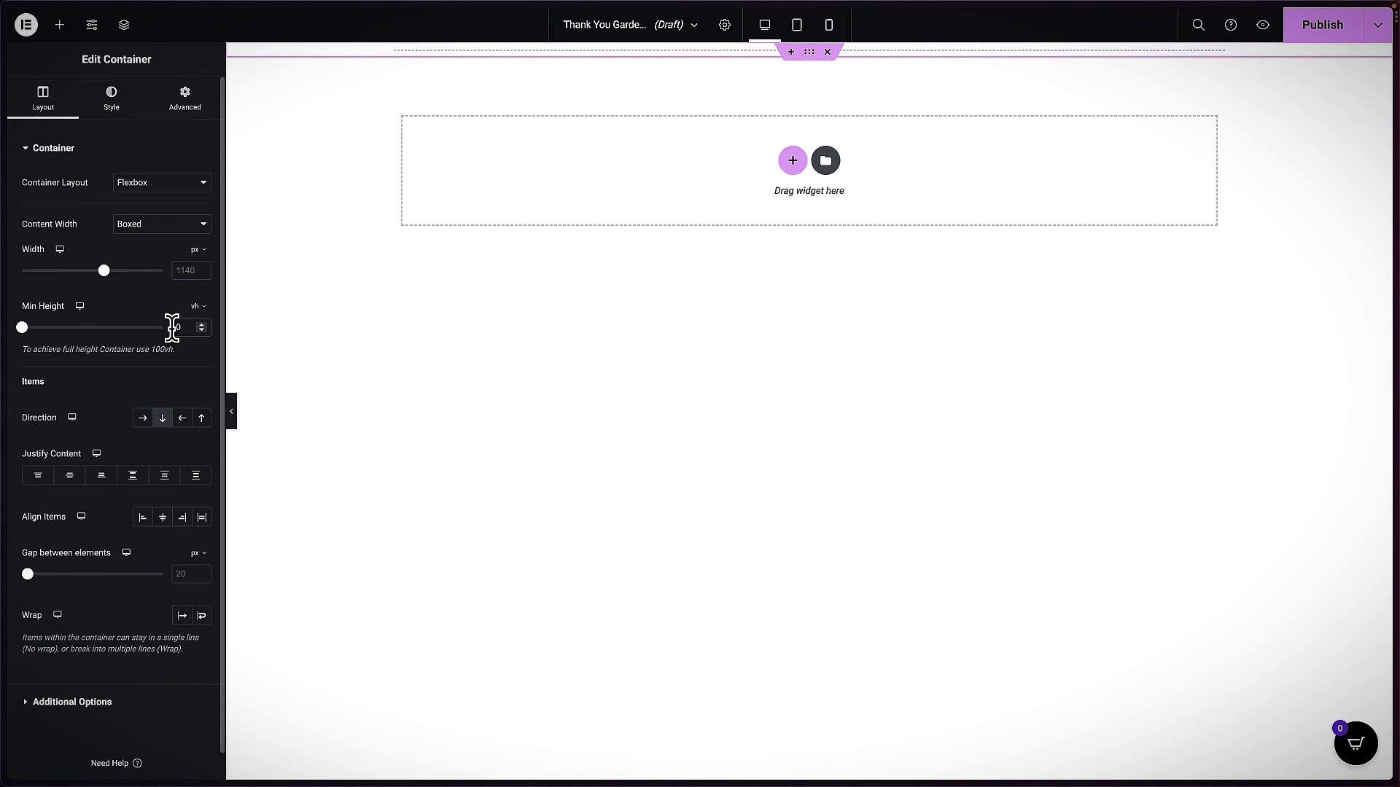
pyautogui.write('00')
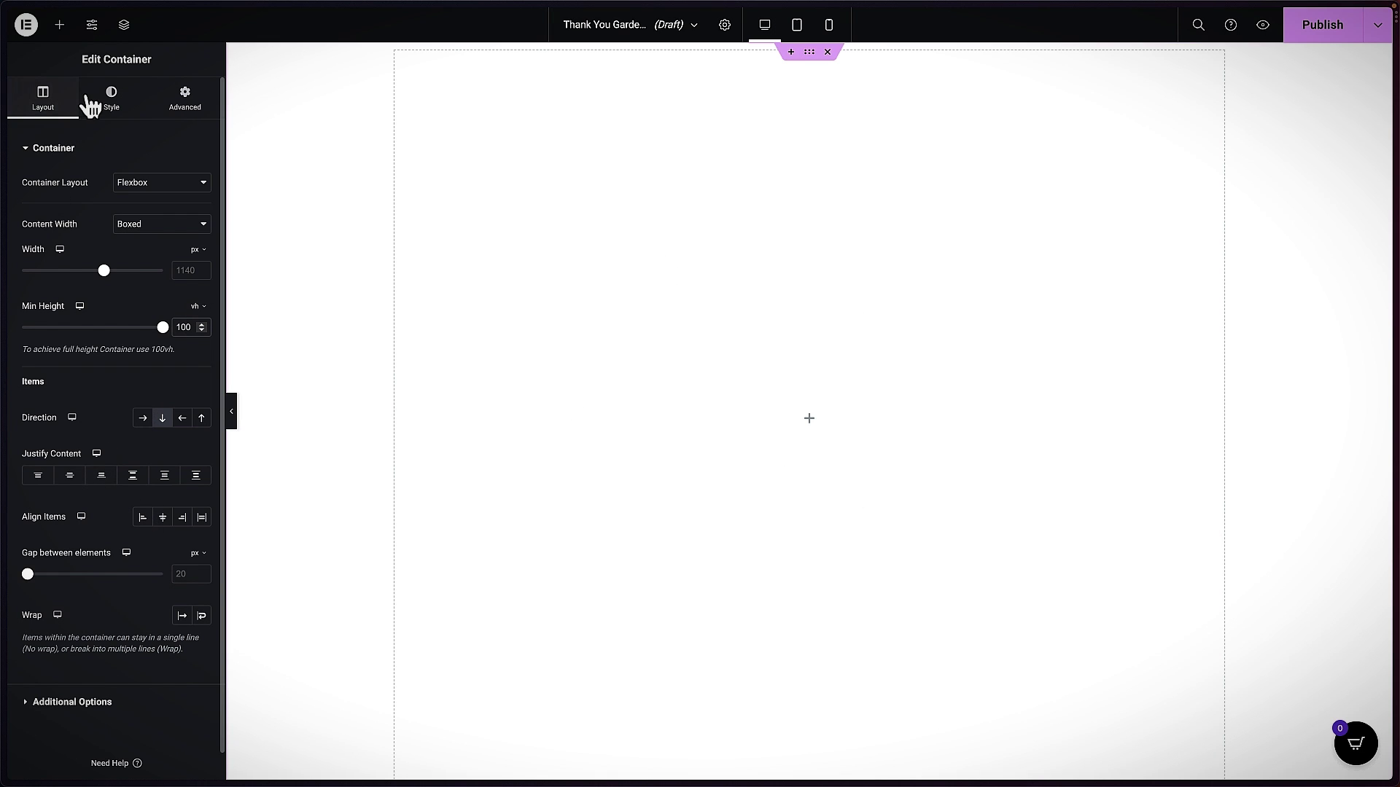
pyautogui.click(60, 27)
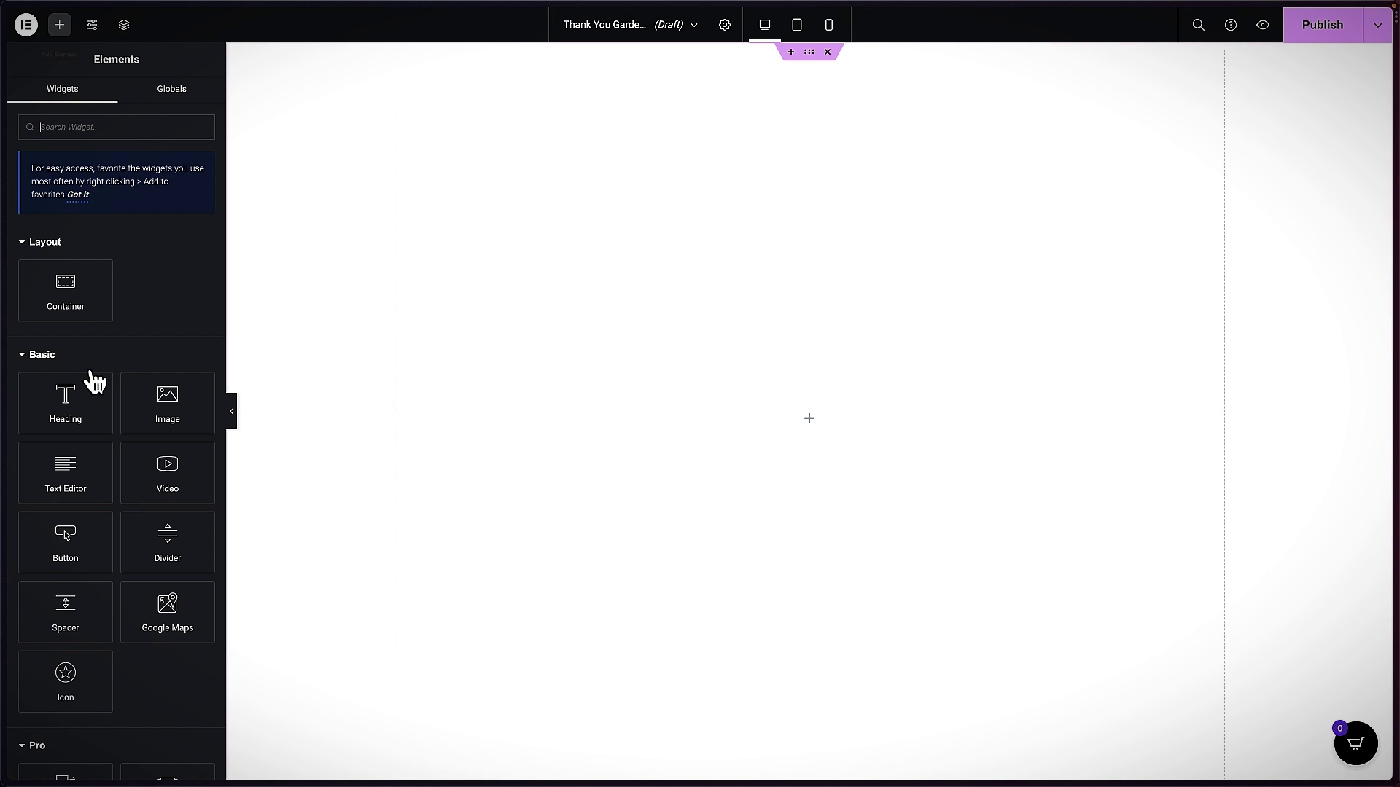
pyautogui.moveTo(66, 401); pyautogui.dragTo(904, 440)
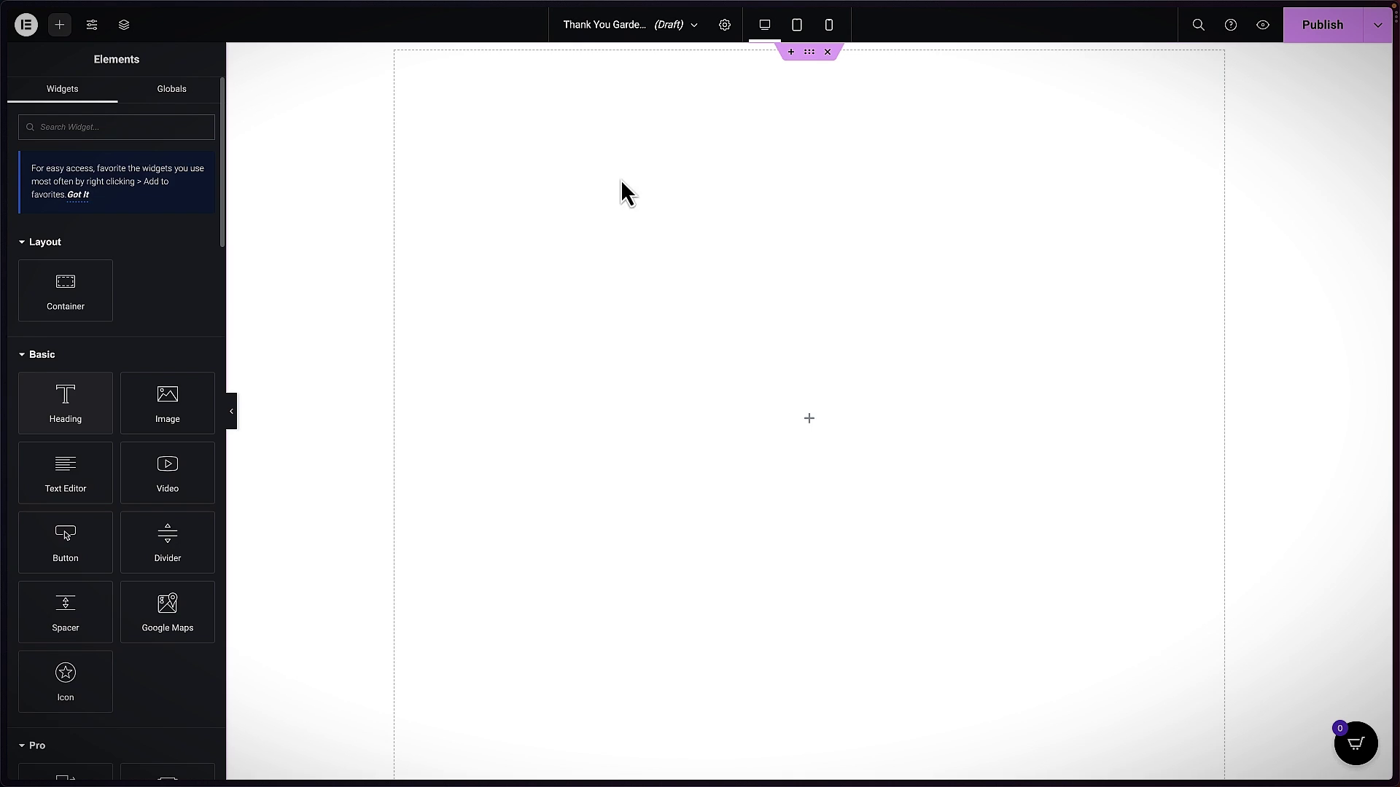
# - Change the heading text to 'Thank You' and centre it
pyautogui.tripleClick(150, 200)
pyautogui.write('T')
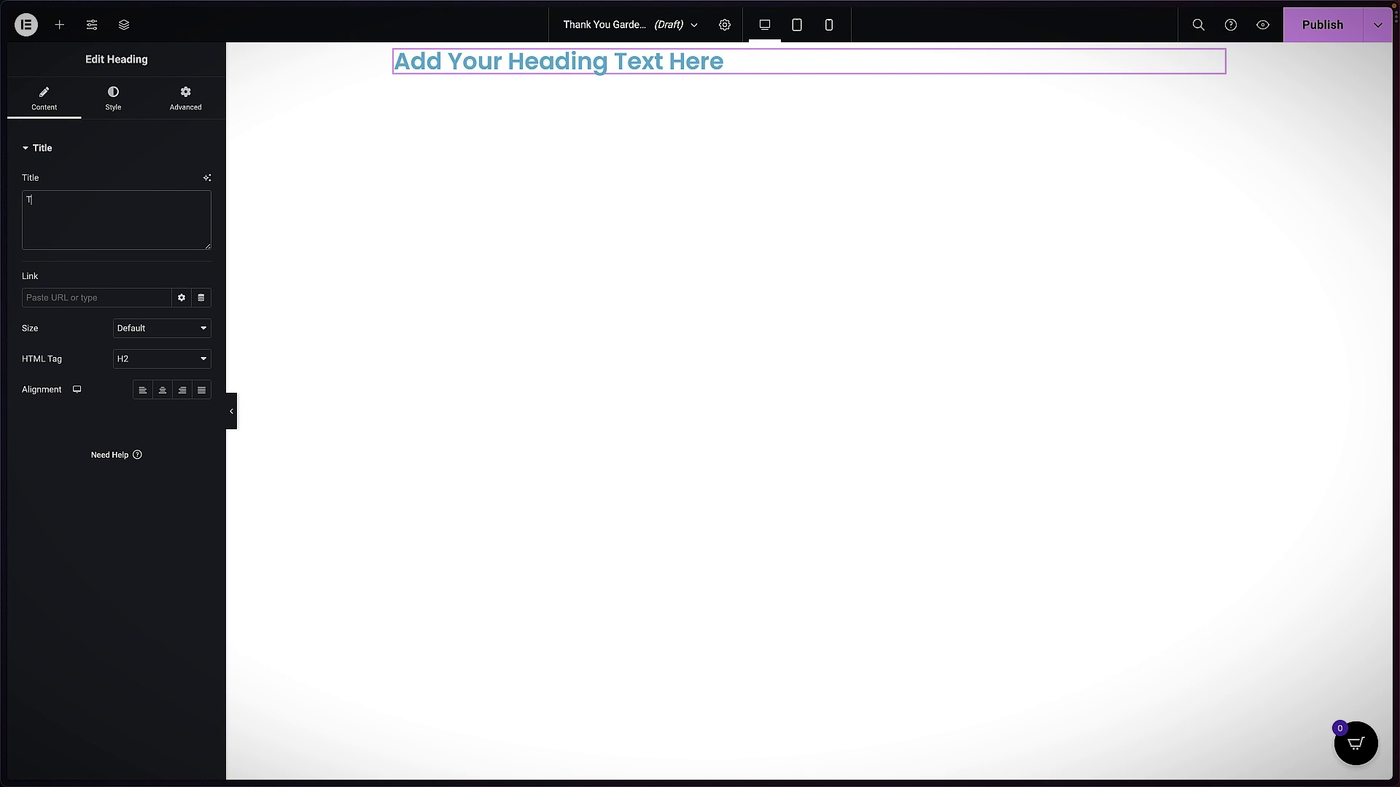
pyautogui.write('hank You')
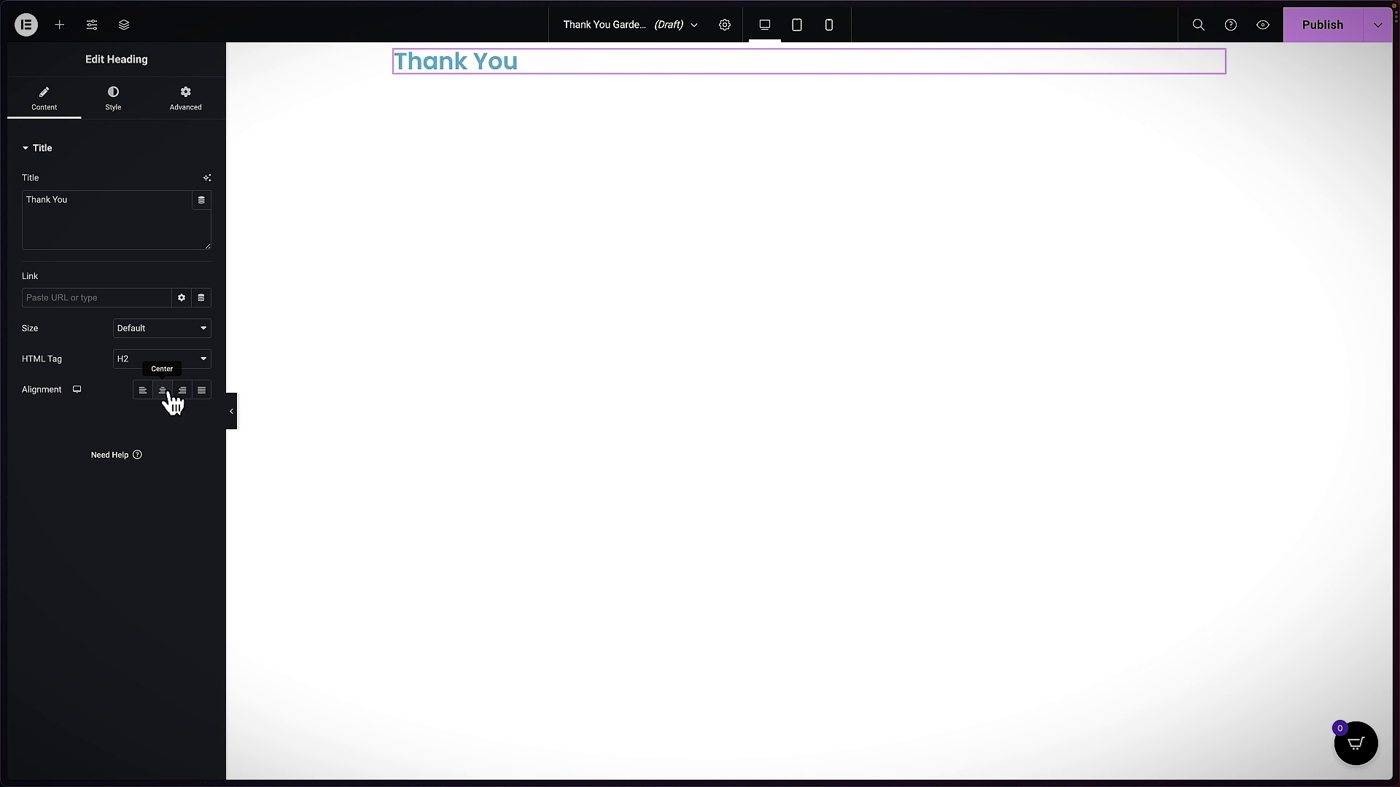
pyautogui.click(163, 390)
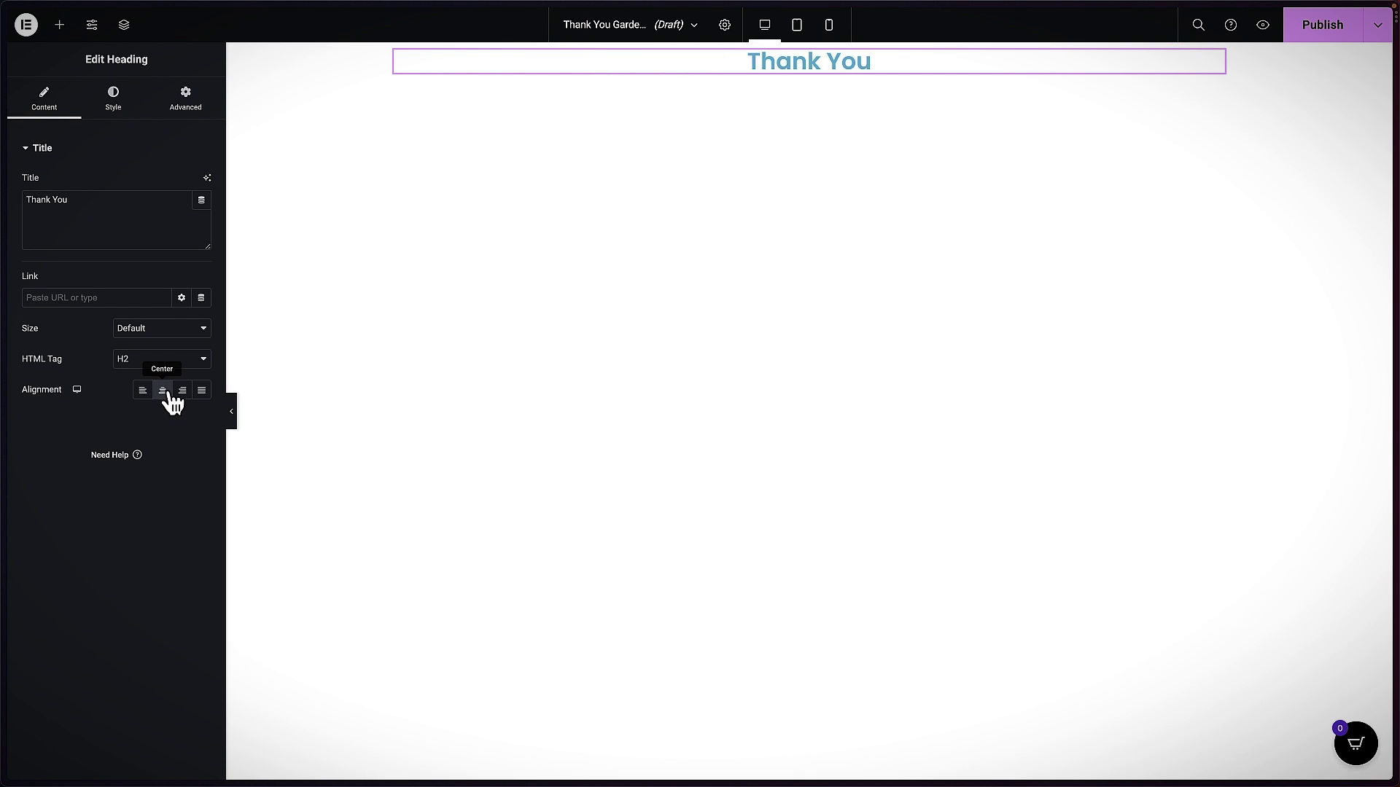
# - Add a centred text block reading 'Download your pdf below.' beneath the heading
pyautogui.click(61, 27)
pyautogui.moveTo(801, 119); pyautogui.dragTo(826, 71)
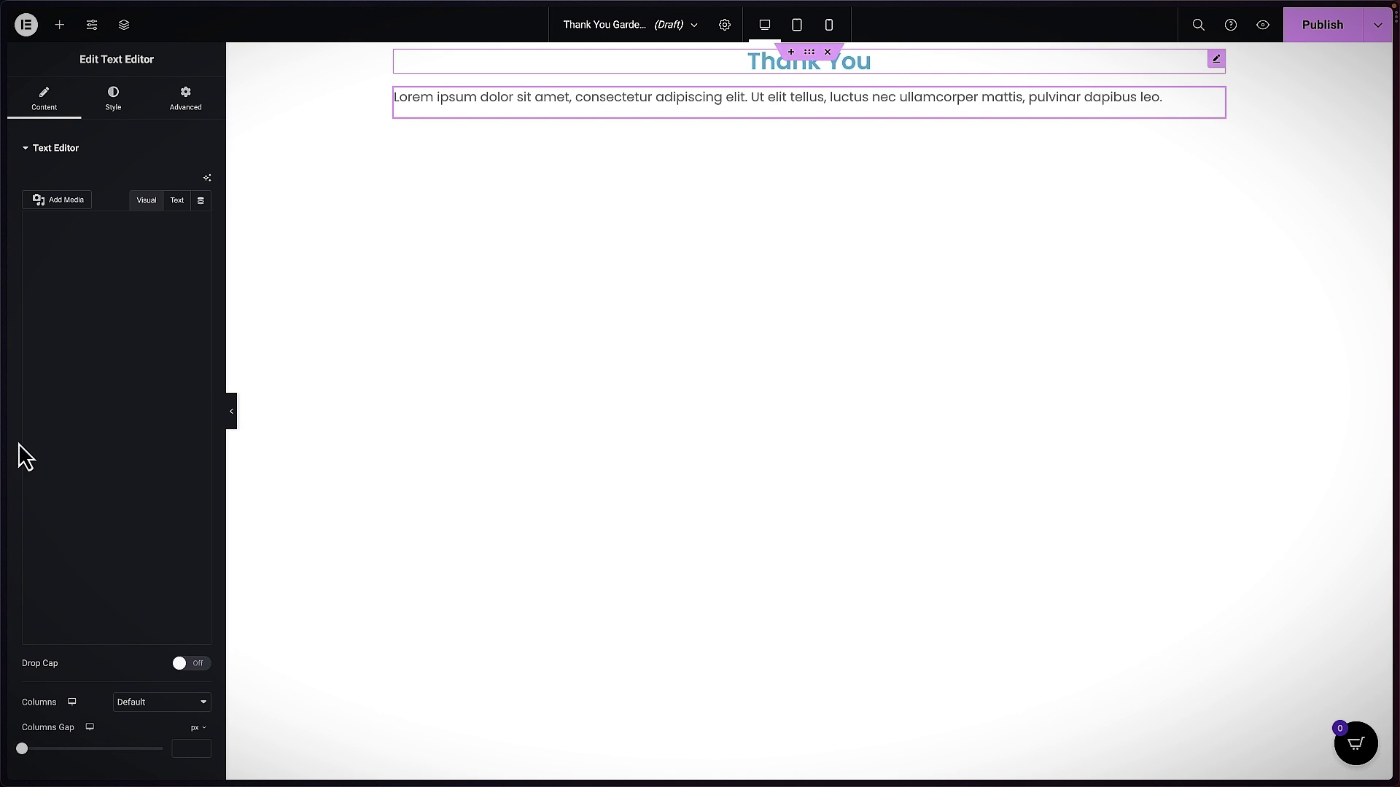
pyautogui.moveTo(178, 332); pyautogui.dragTo(28, 276)
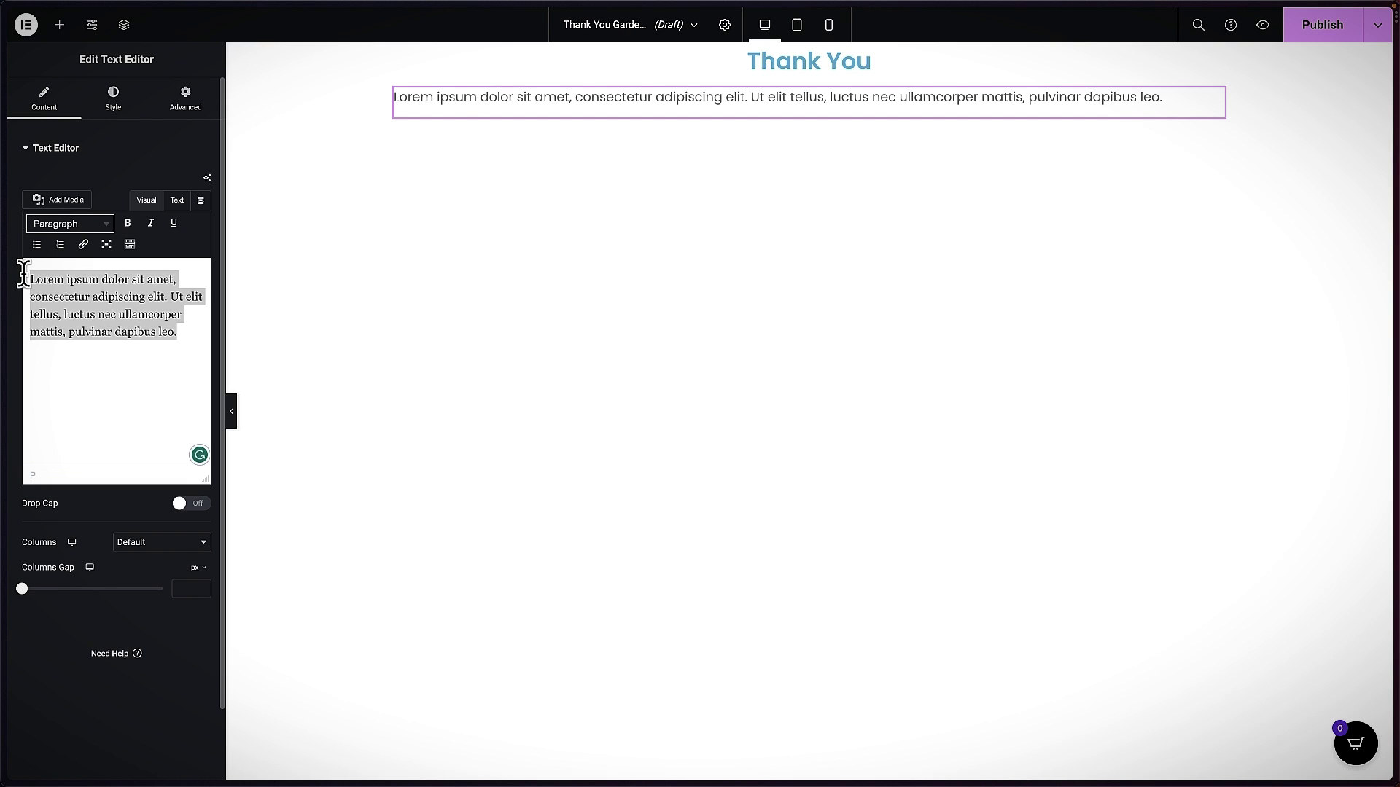
pyautogui.write('Download your pdf below.')
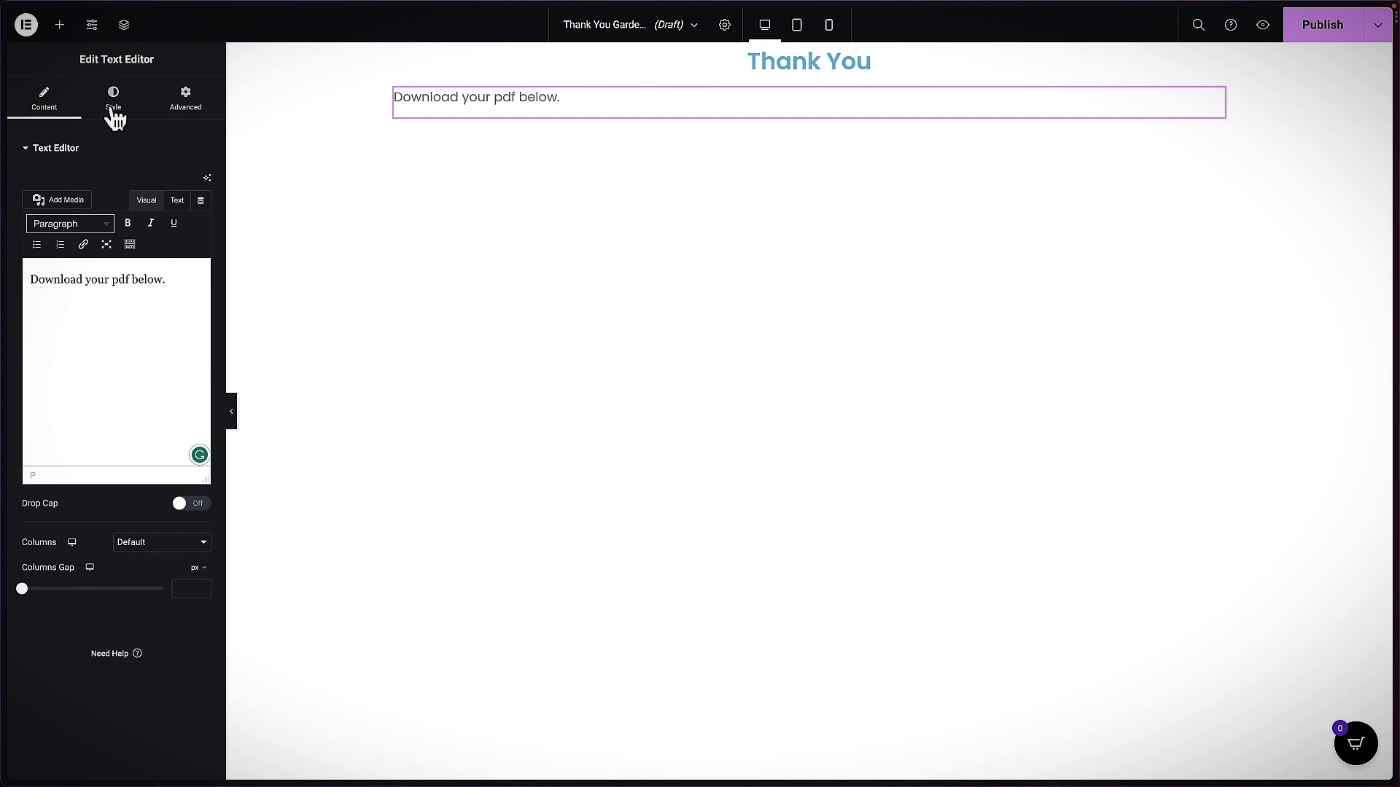
pyautogui.click(113, 102)
pyautogui.click(163, 185)
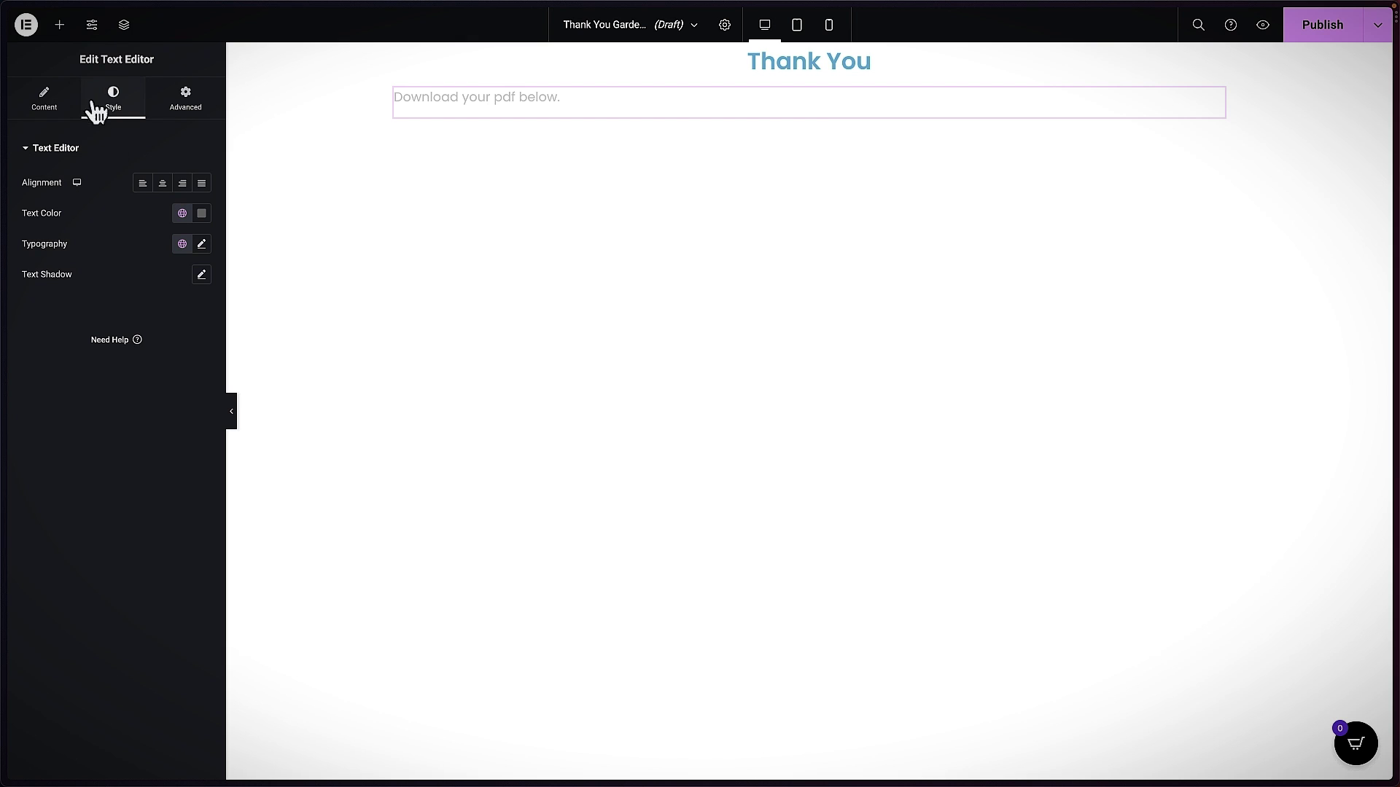
pyautogui.click(61, 26)
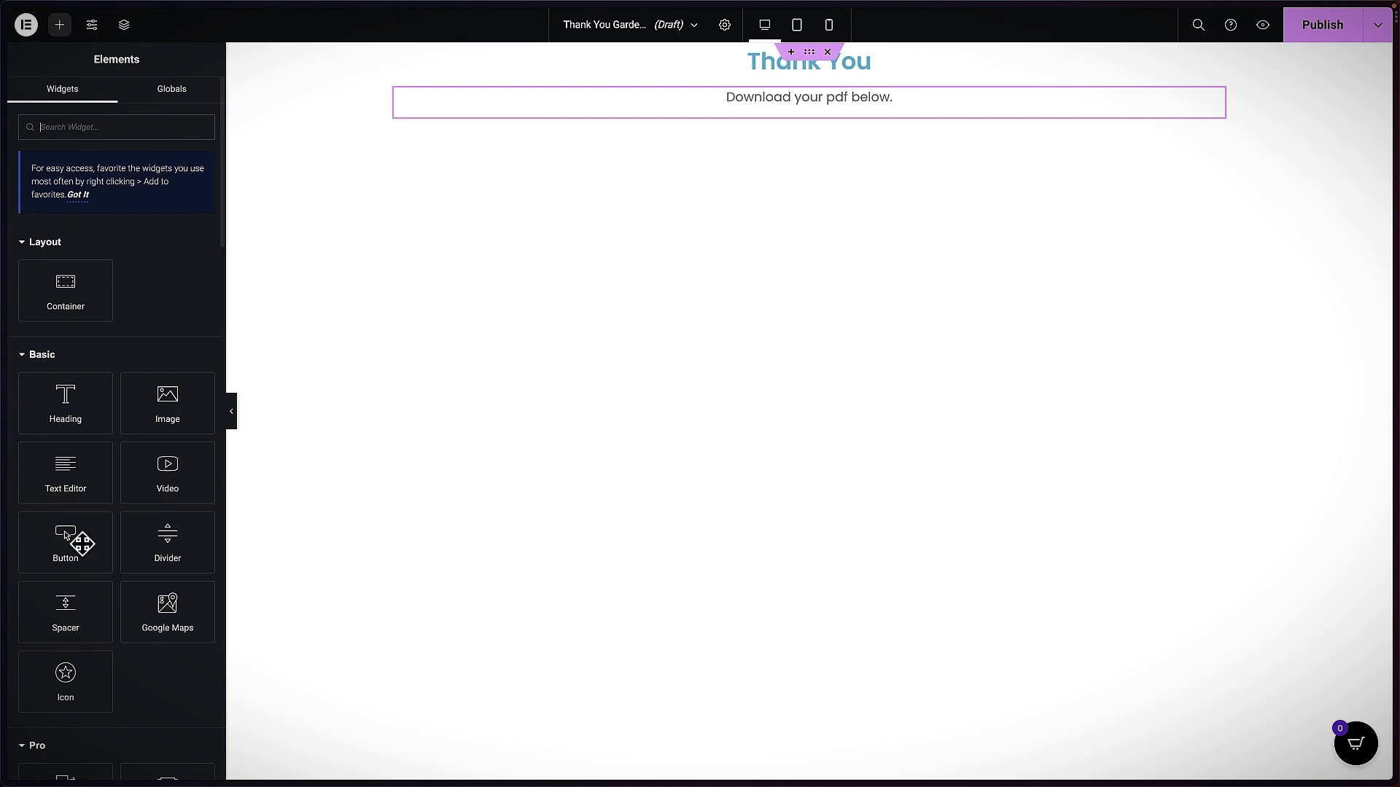
# - Add a centred button labelled 'Download here!' below the text
pyautogui.moveTo(69, 537); pyautogui.dragTo(829, 123)
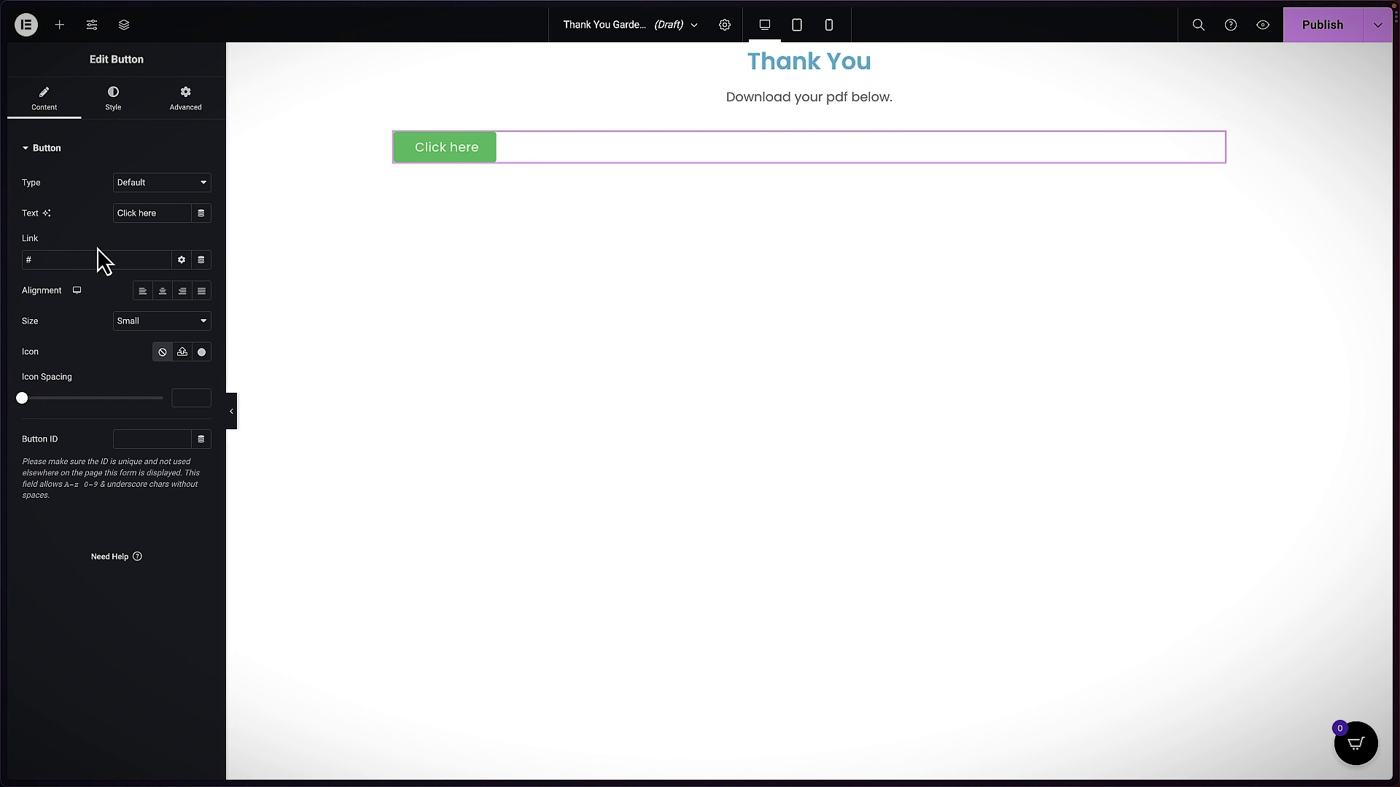
pyautogui.tripleClick(176, 210)
pyautogui.write('Download here!')
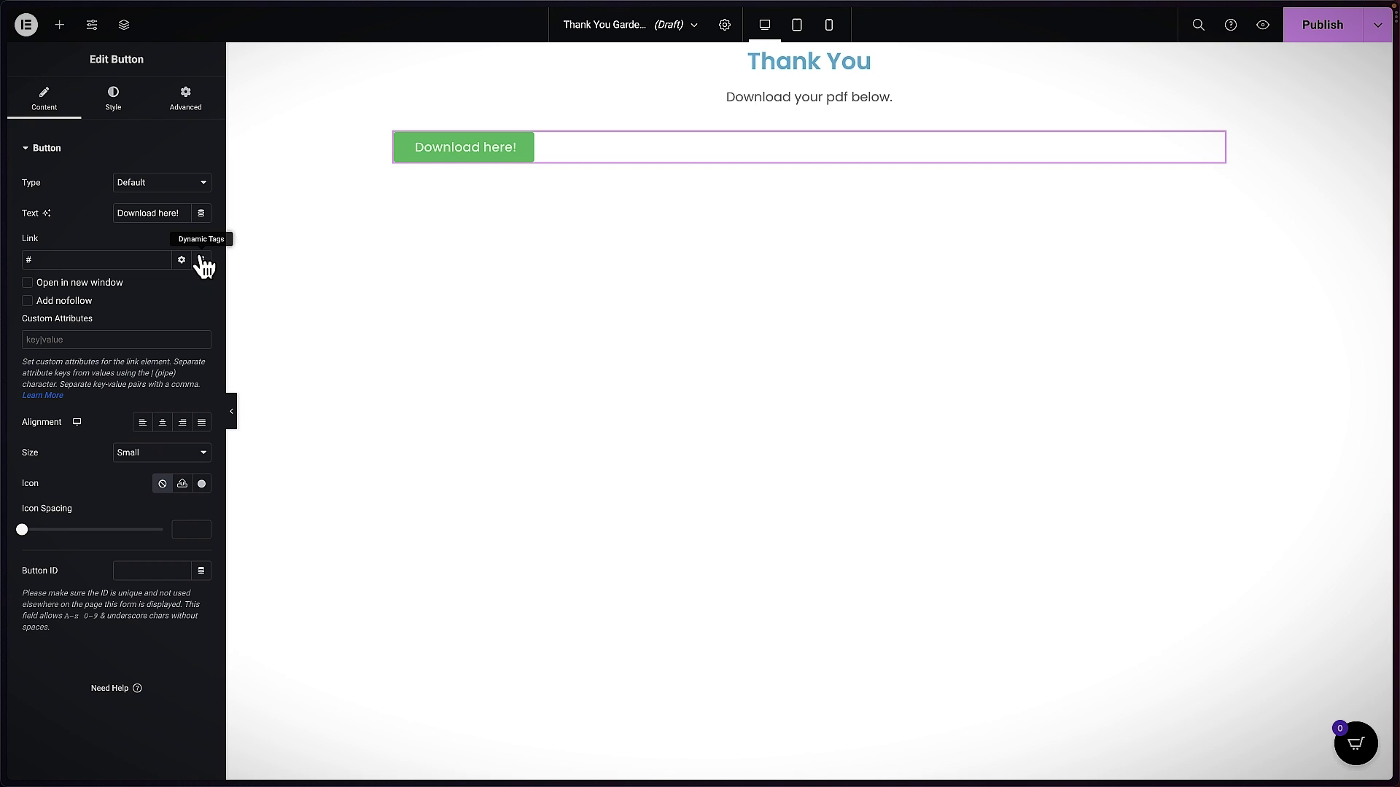
pyautogui.click(164, 424)
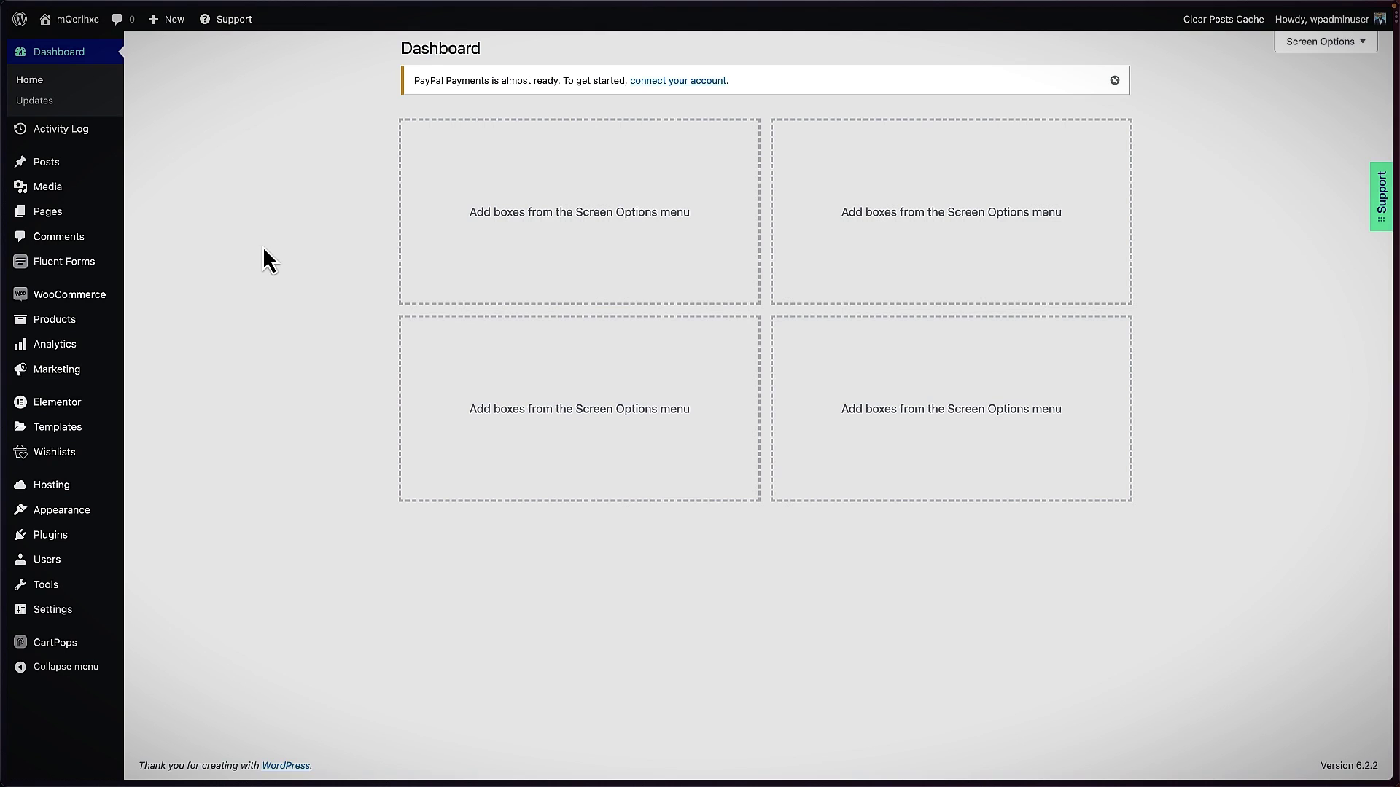
# - Copy the file URL of Gardening-Basics.zip from the Media Library
pyautogui.moveTo(80, 192)
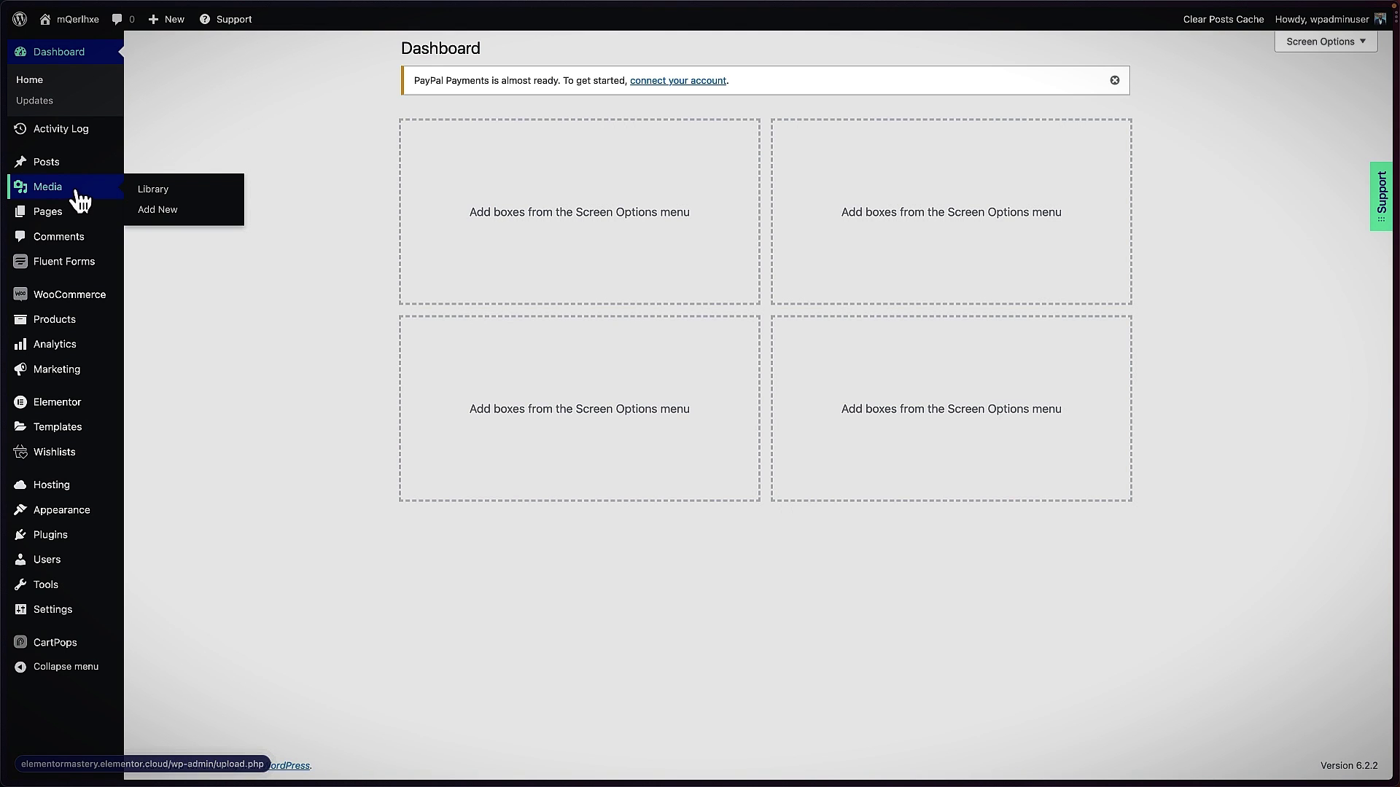
pyautogui.click(172, 195)
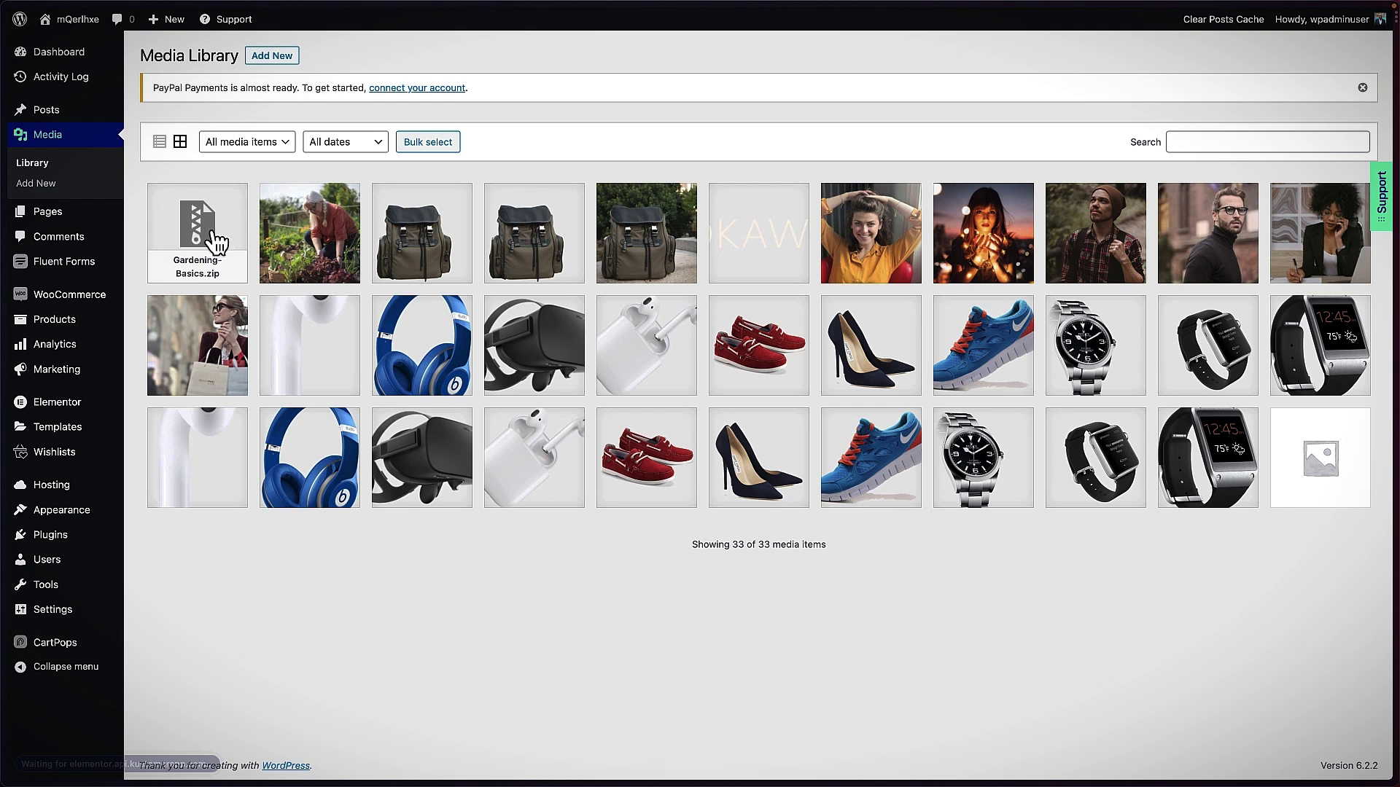
pyautogui.click(207, 232)
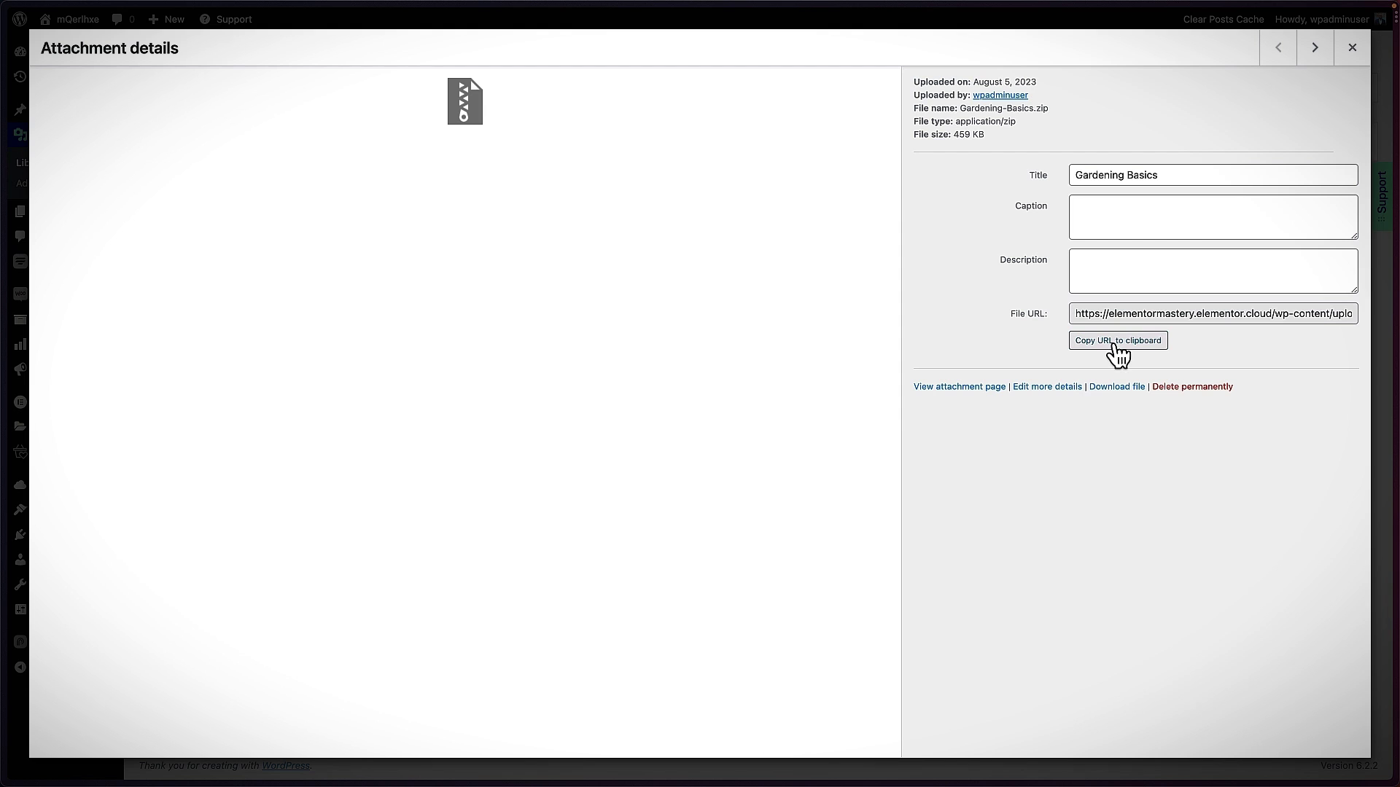
pyautogui.click(86, 292)
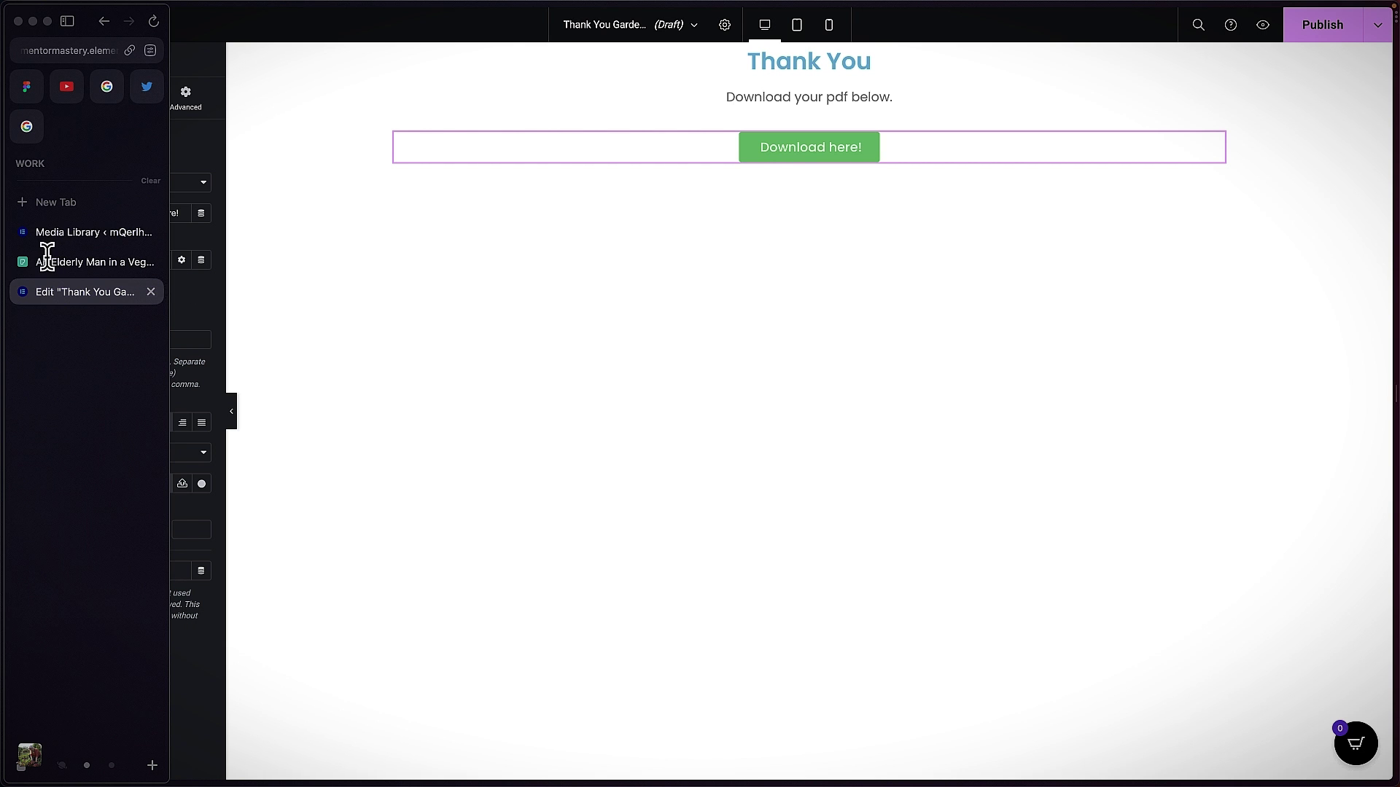
# - Set the zip file URL as the button's link, centre the container content, and publish
pyautogui.press('super+v')
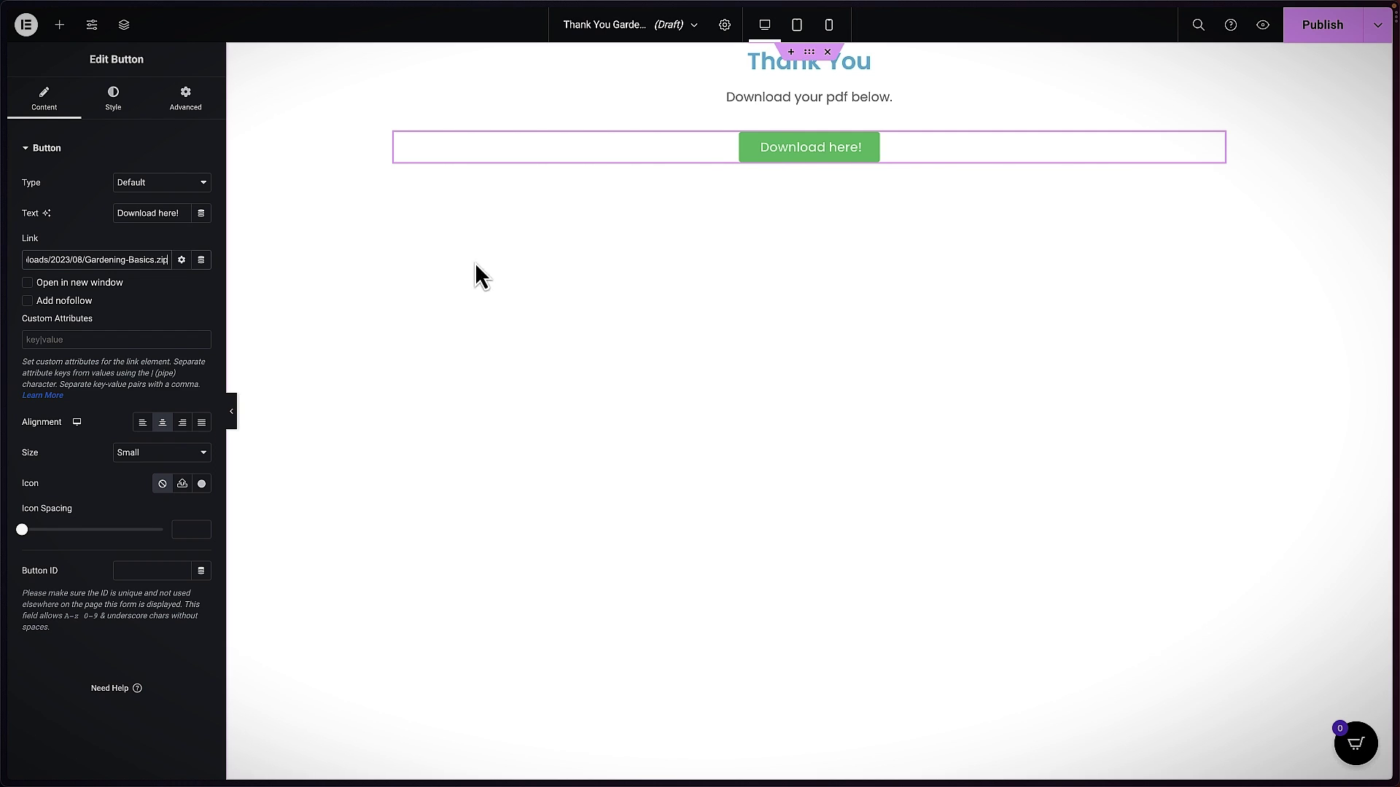
pyautogui.click(113, 98)
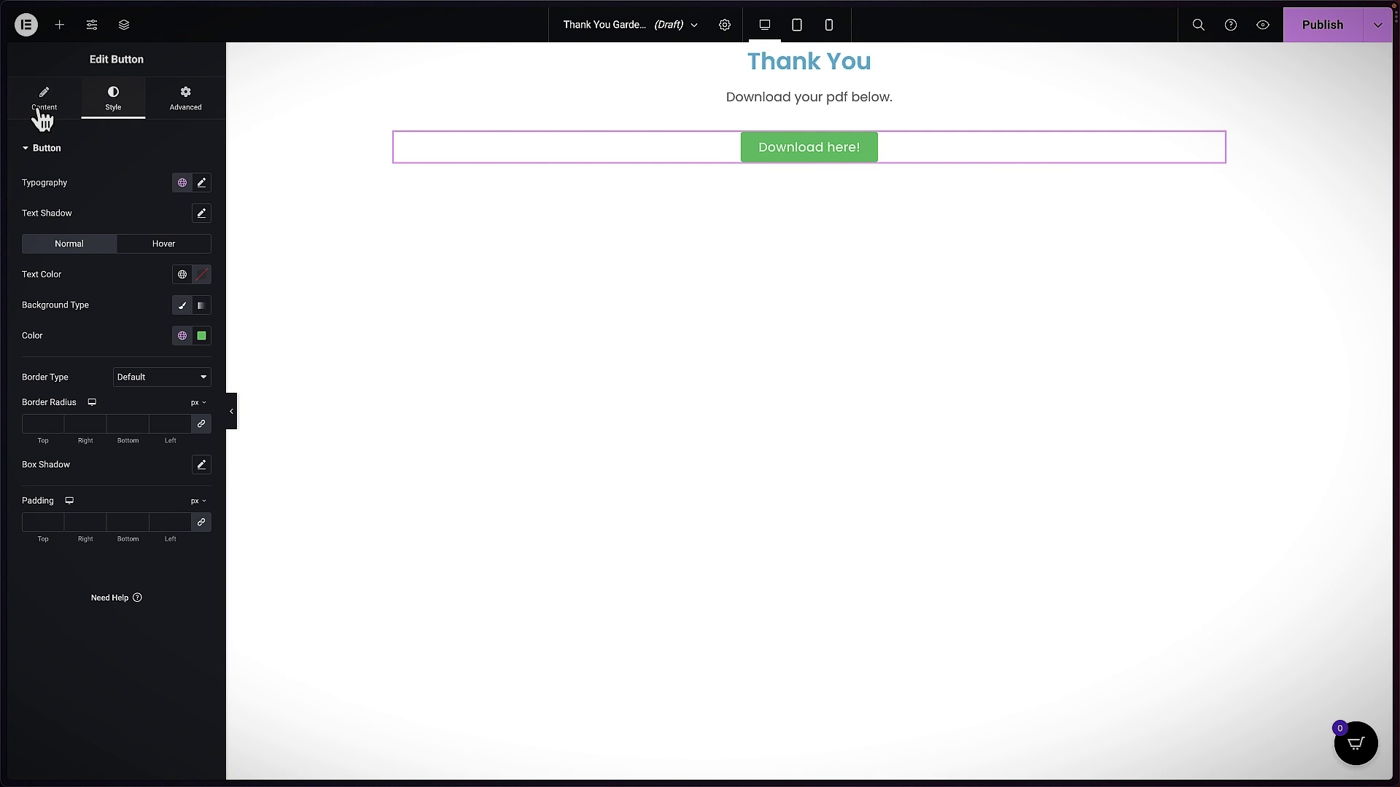
pyautogui.click(761, 148)
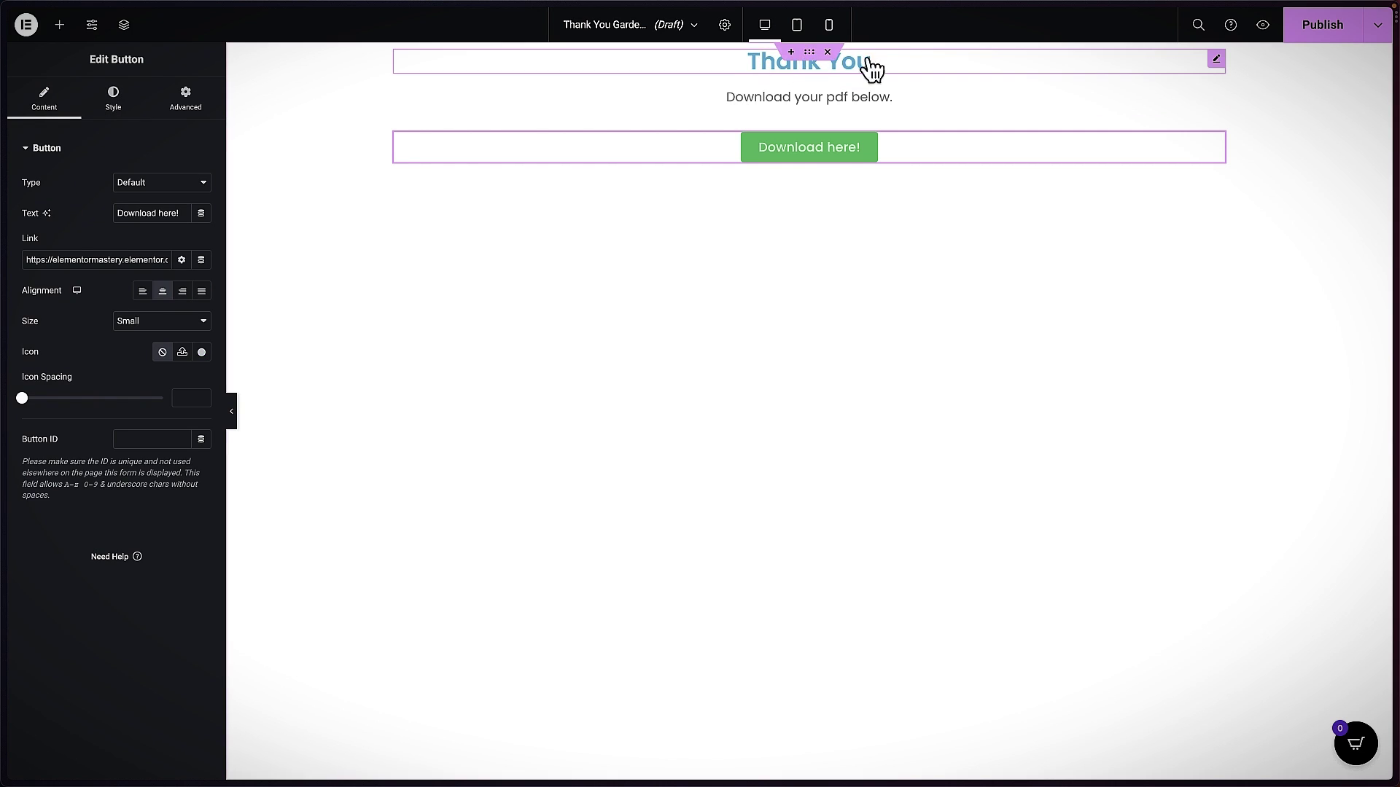
pyautogui.click(809, 52)
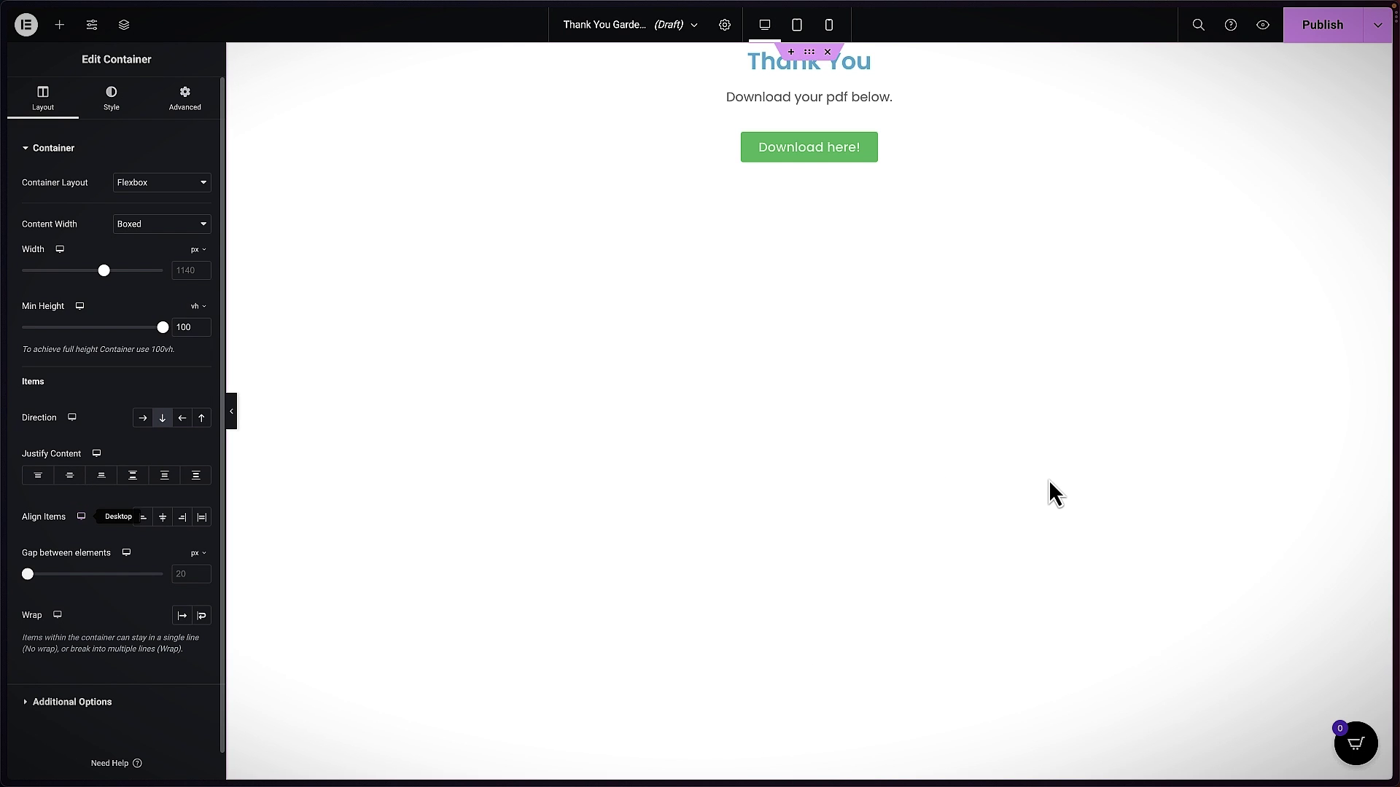
pyautogui.click(1328, 32)
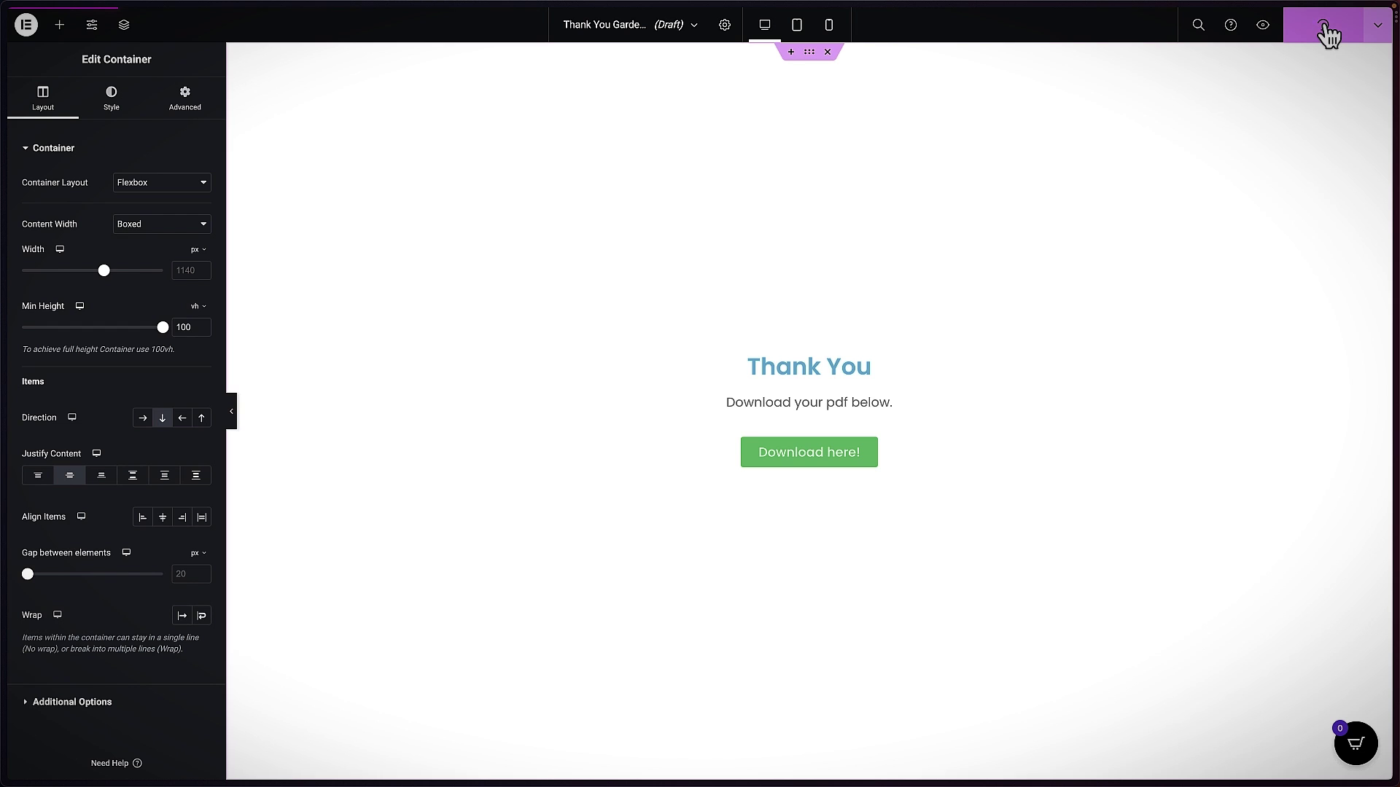
# - View the live Thank You page and copy its web address from the browser
pyautogui.click(165, 758)
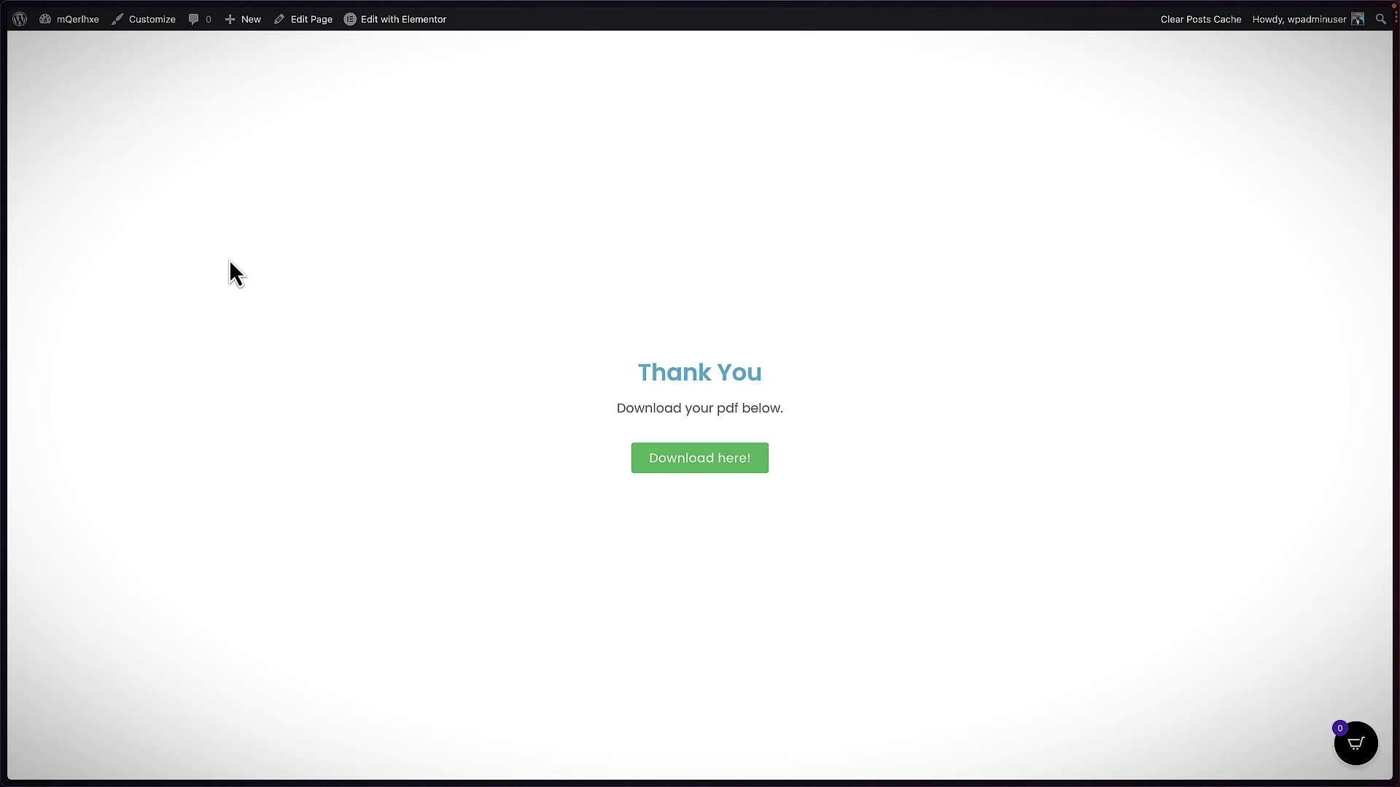
pyautogui.moveTo(7, 250)
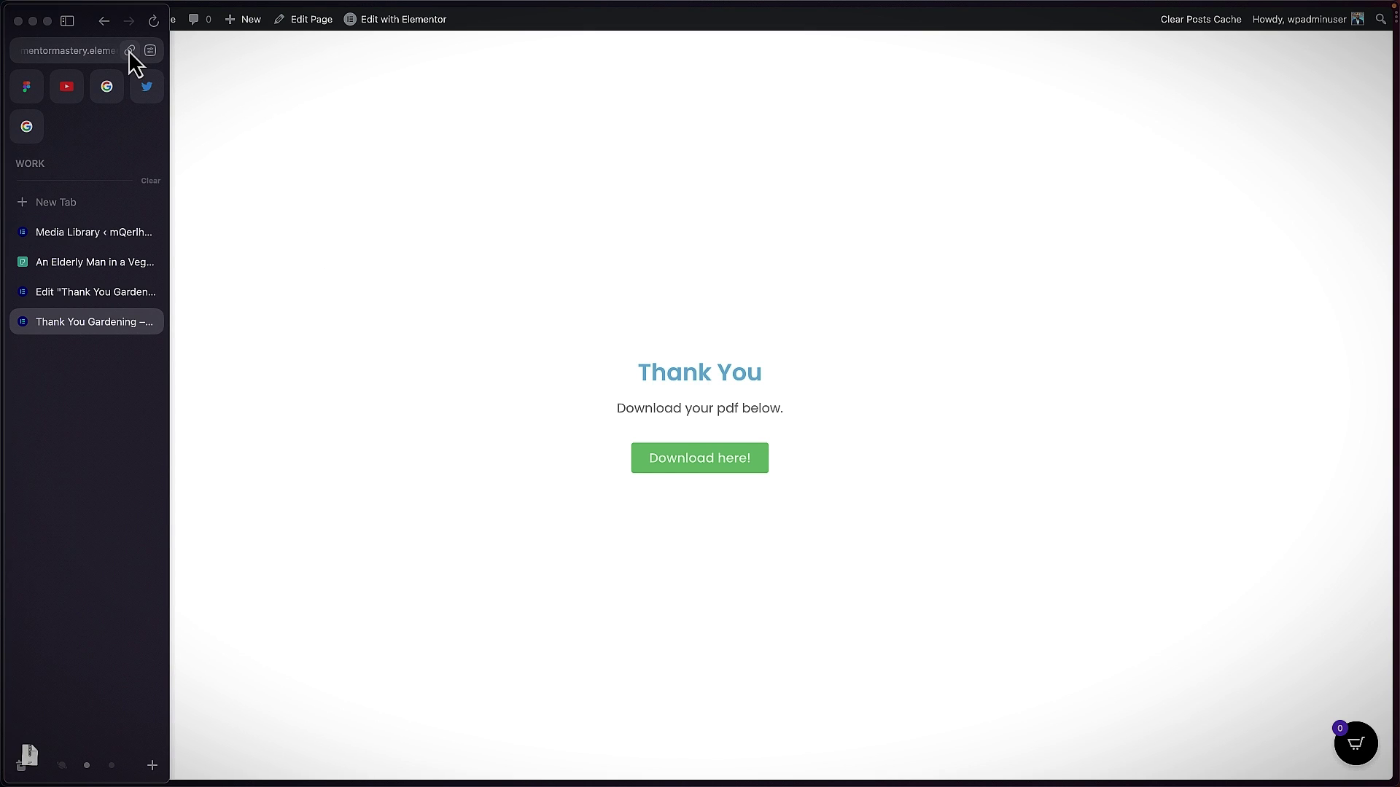
pyautogui.click(129, 51)
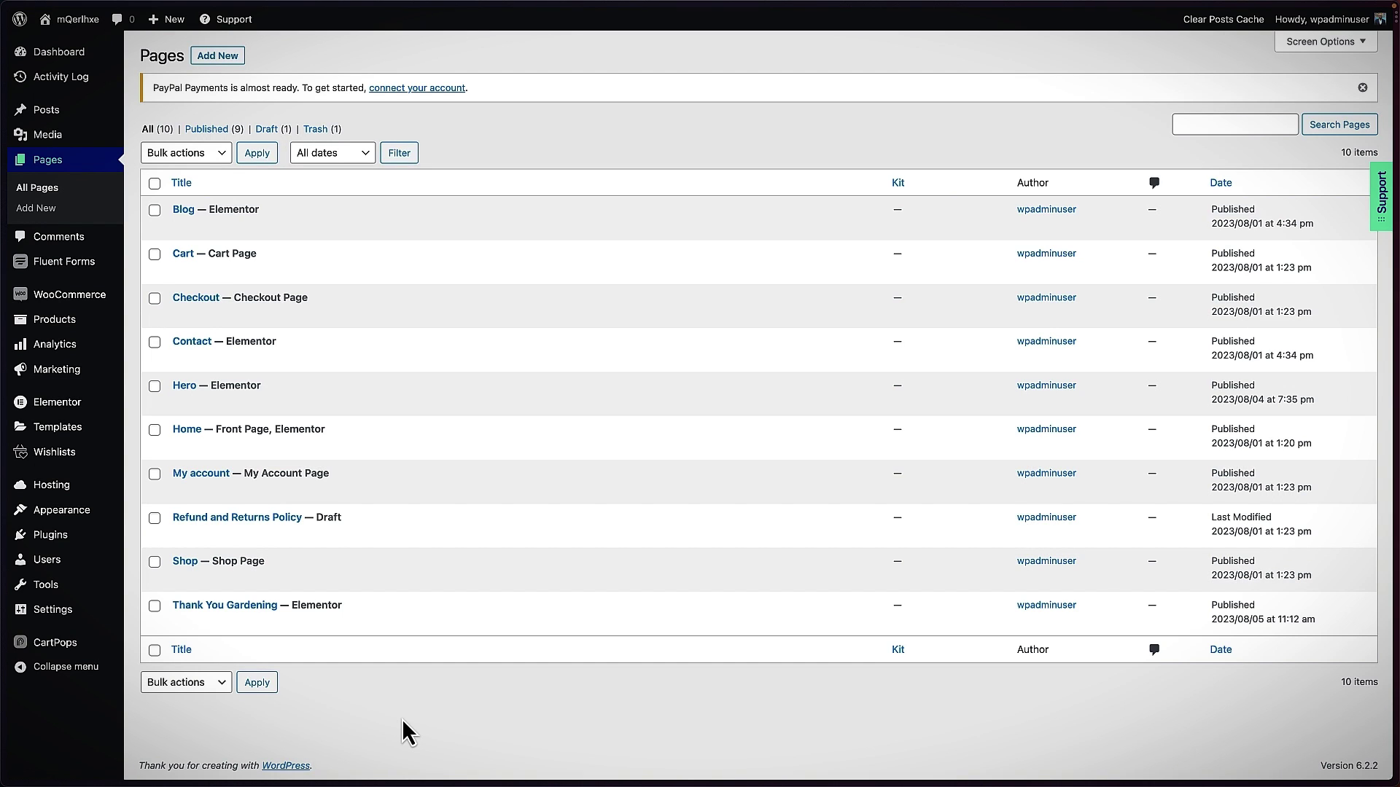
# - Create a new page named 'Gardening Course' and open it in Elementor
pyautogui.click(237, 58)
pyautogui.tripleClick(629, 405)
pyautogui.write('Gar')
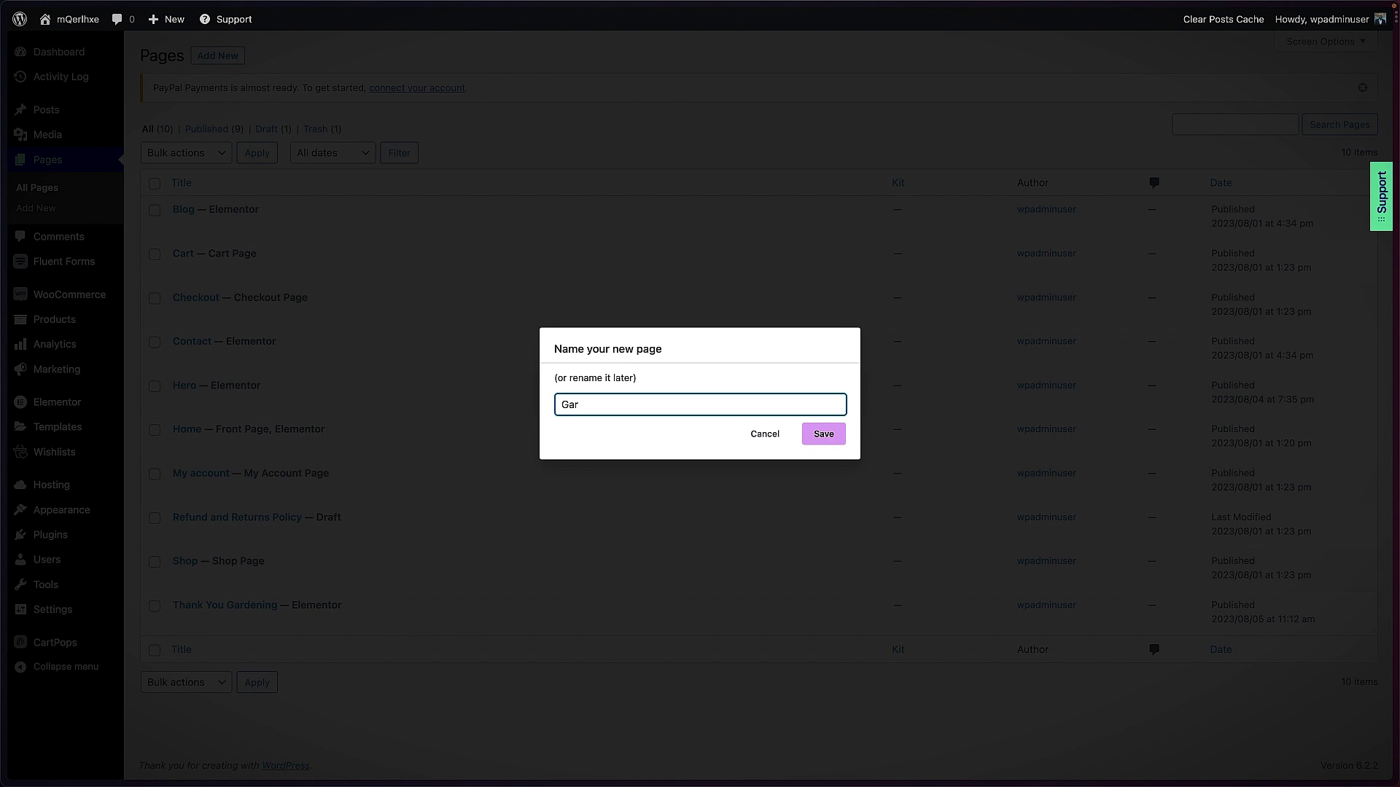
pyautogui.write('dening Course')
pyautogui.click(840, 435)
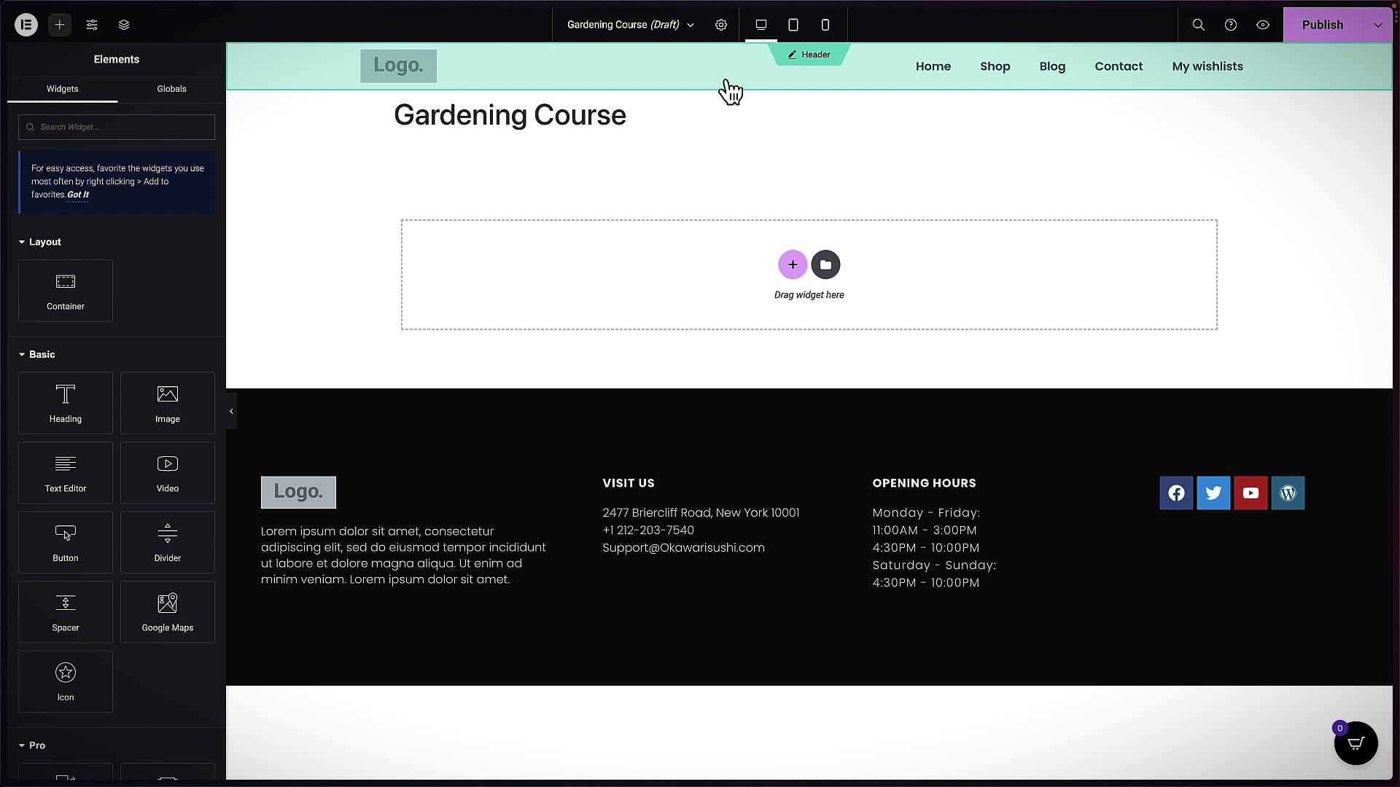
# - Hide the page title and set the page layout to Elementor Canvas
pyautogui.click(721, 27)
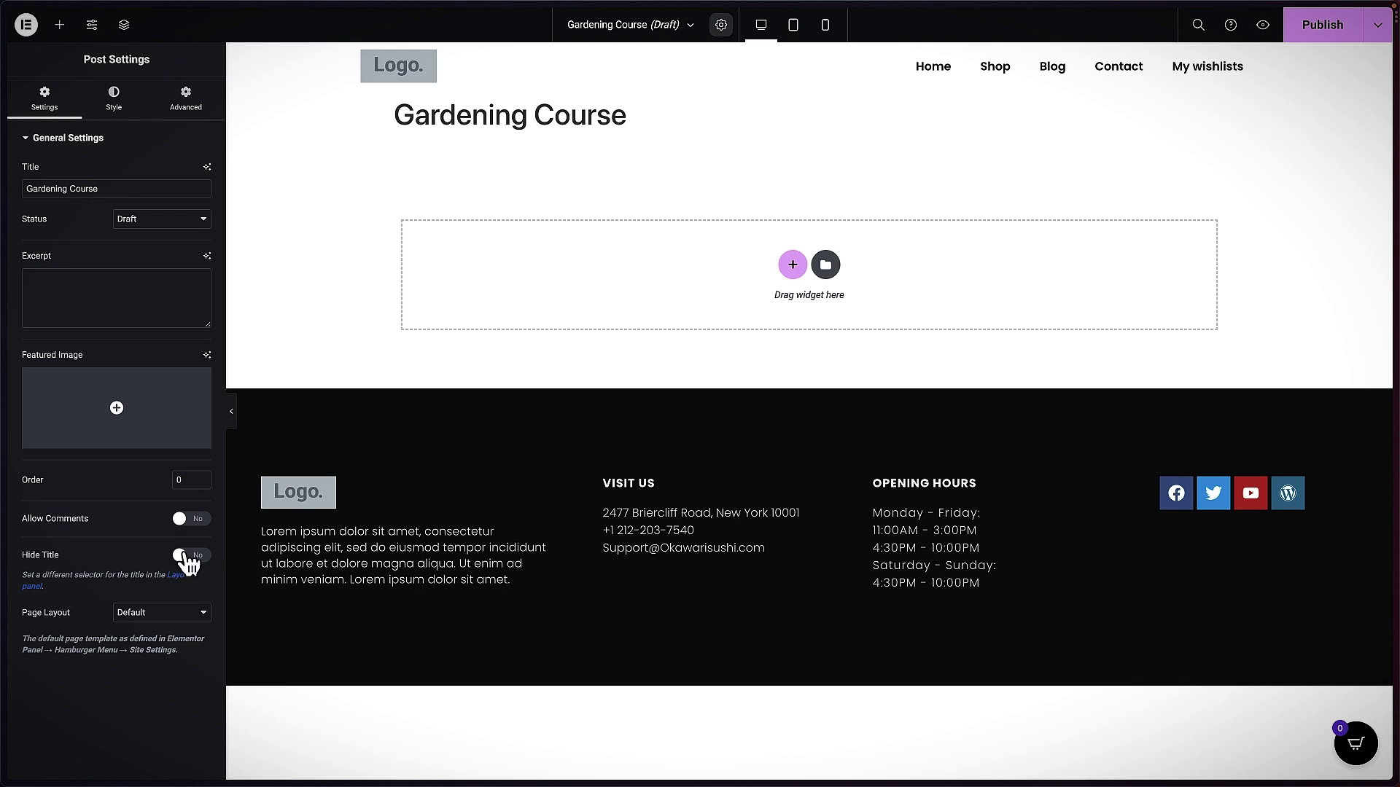
pyautogui.click(207, 559)
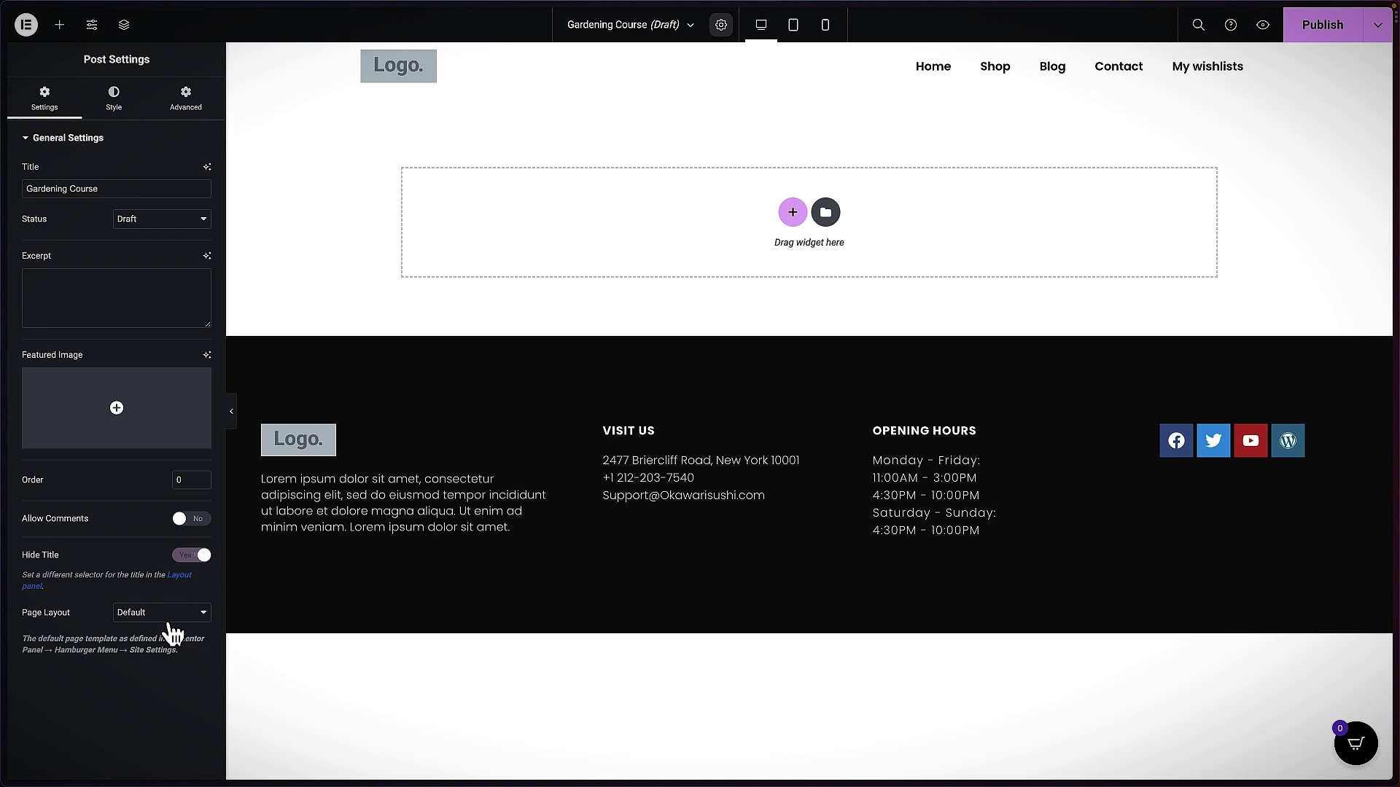
pyautogui.click(203, 614)
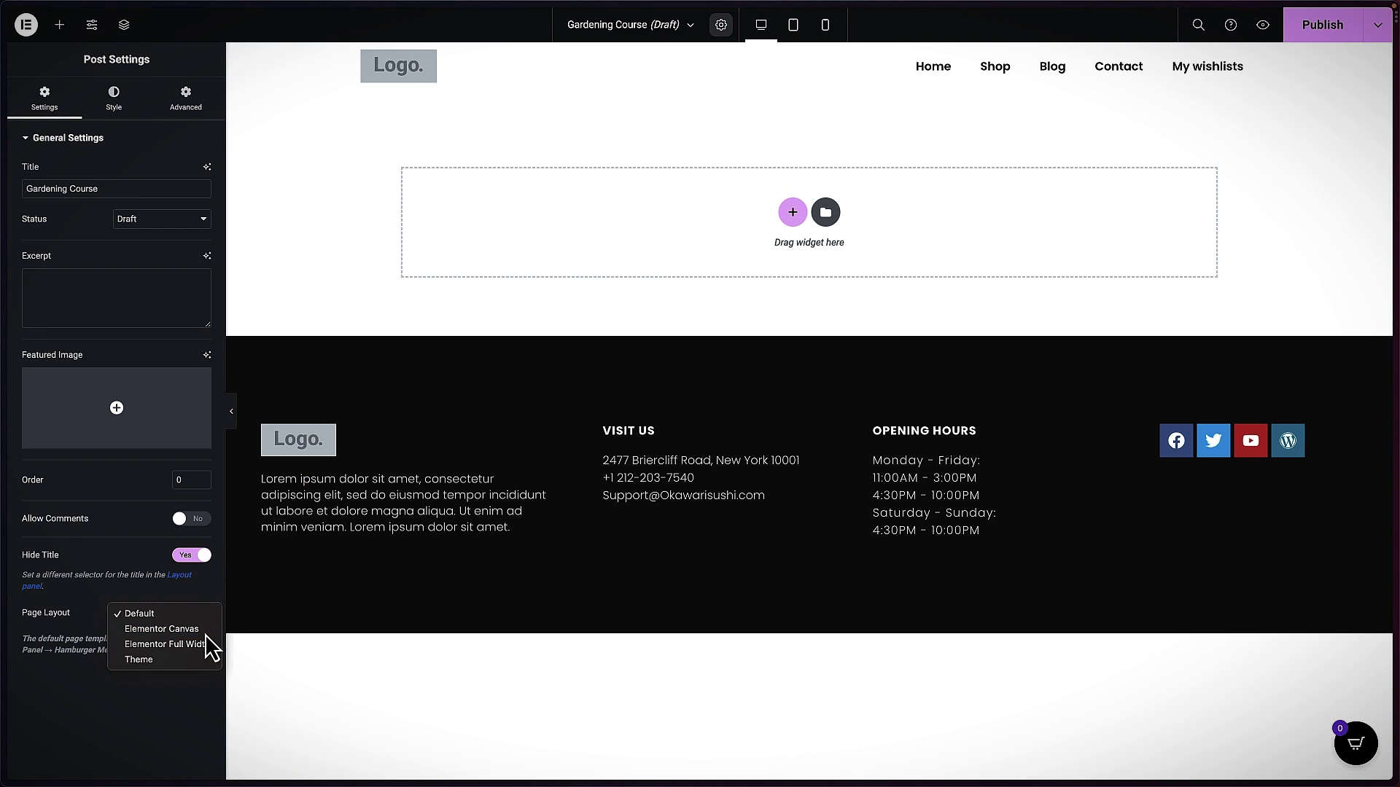
pyautogui.click(204, 634)
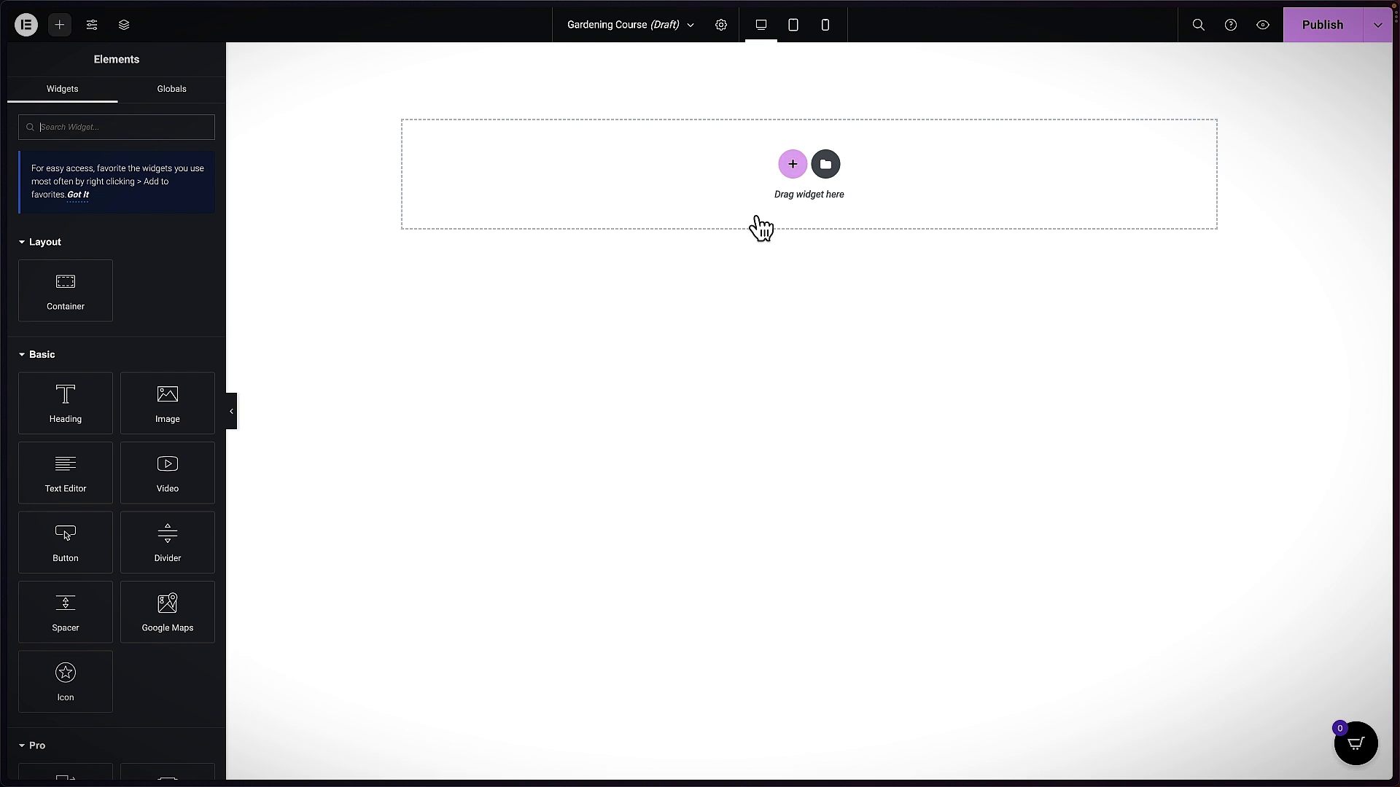
# - Add a container with a classic background using the gardening photo from the Media Library
pyautogui.click(619, 208)
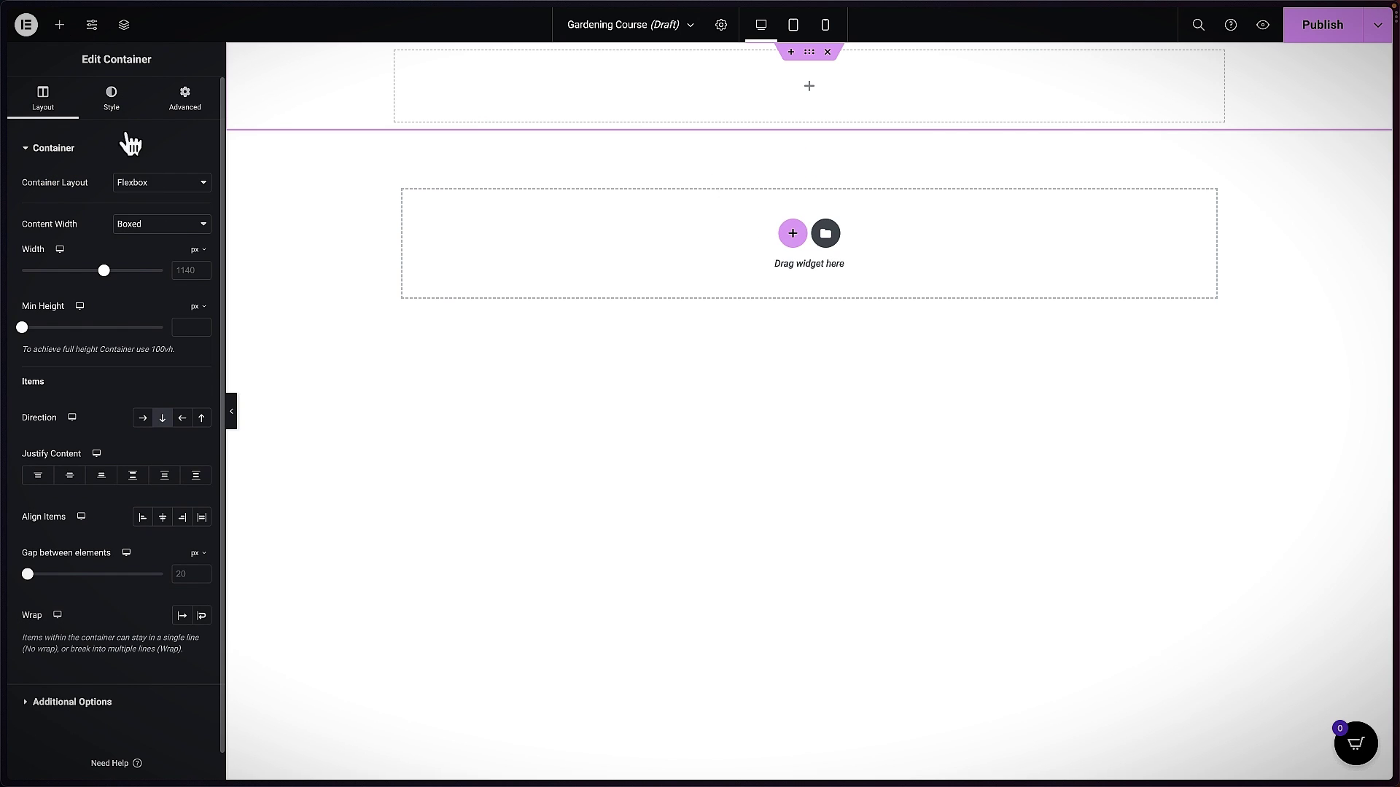
pyautogui.click(118, 102)
pyautogui.click(144, 216)
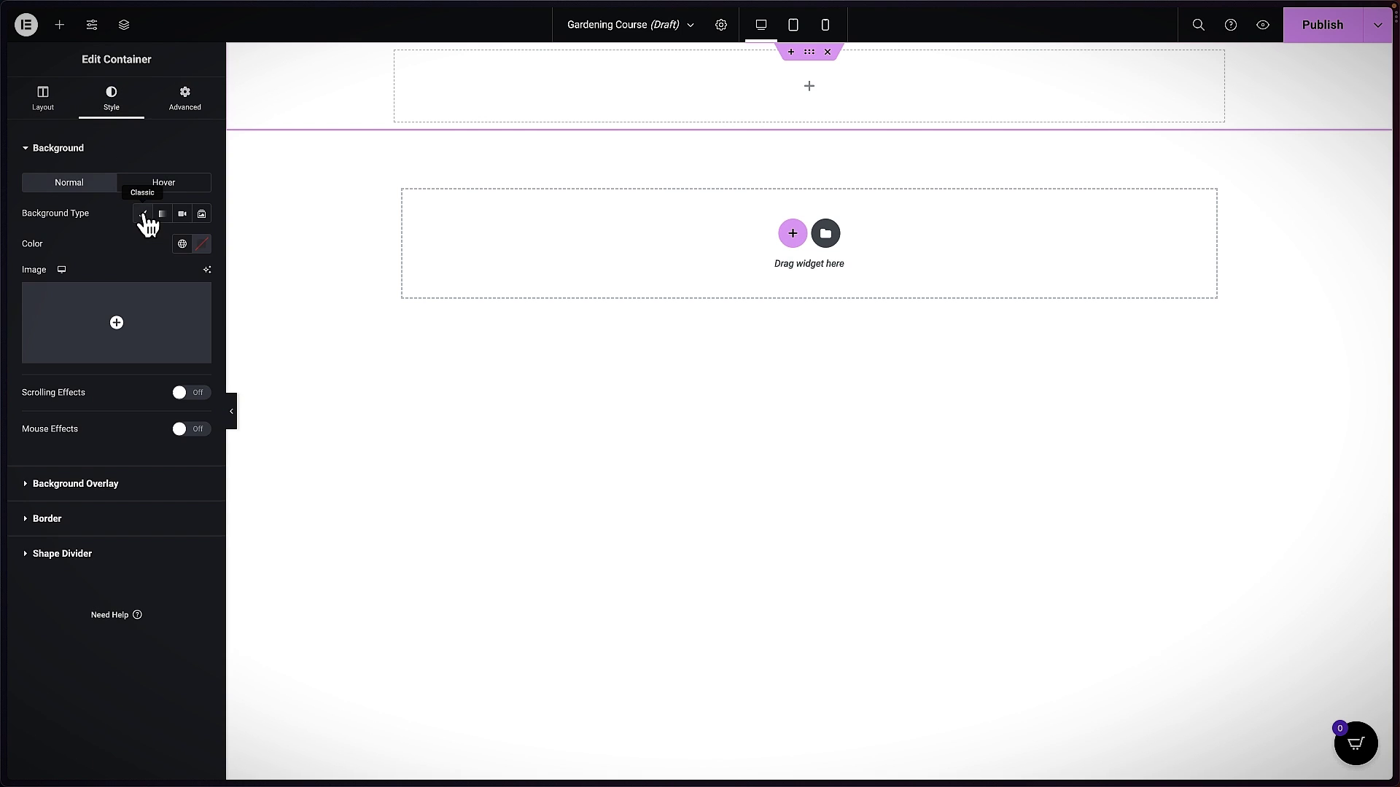
pyautogui.click(122, 298)
pyautogui.click(253, 204)
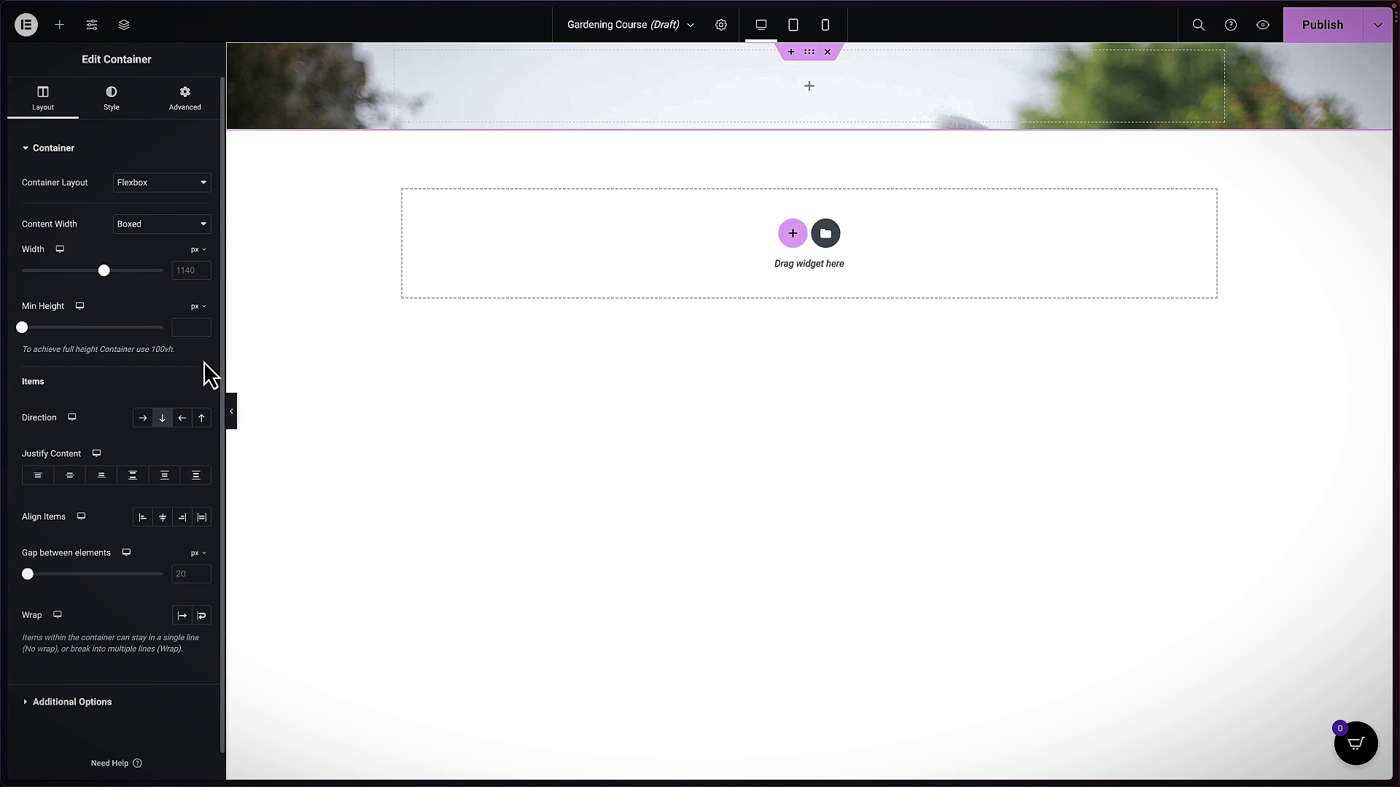
# - Set the container's minimum height to 70 vh
pyautogui.click(204, 308)
pyautogui.click(181, 328)
pyautogui.write('60')
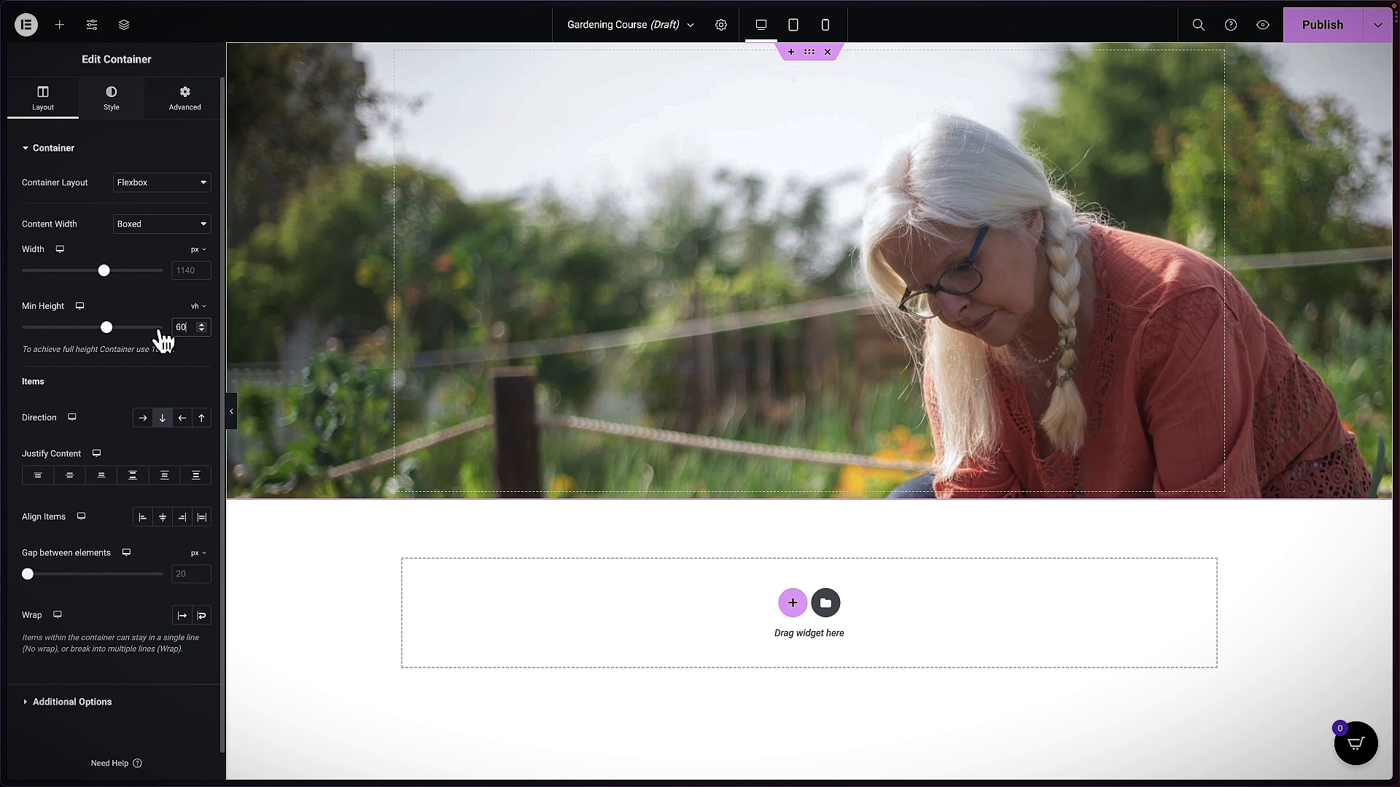
pyautogui.press('BackSpace')
pyautogui.press('BackSpace')
pyautogui.write('70')
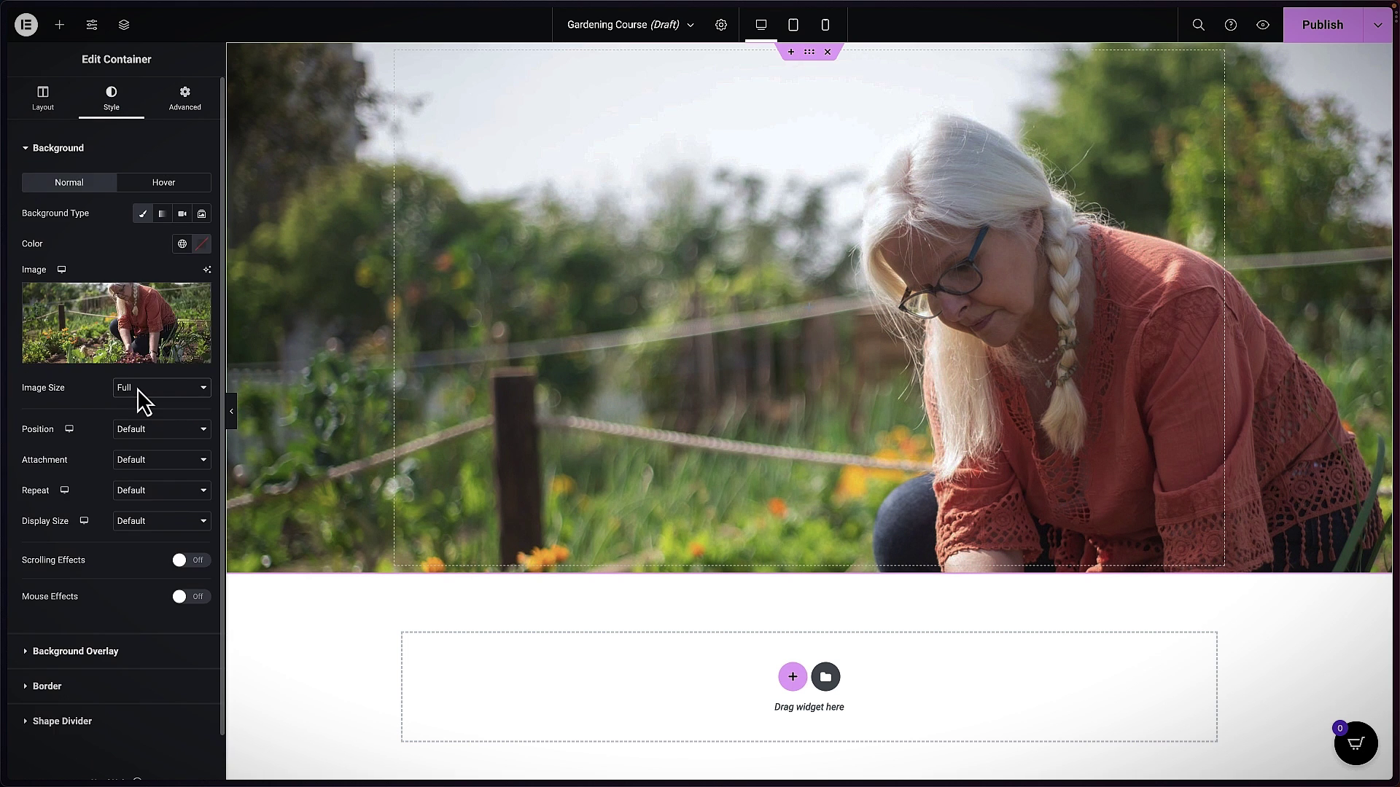
# - Try center, bottom center and top center as the photo's background position
pyautogui.click(138, 390)
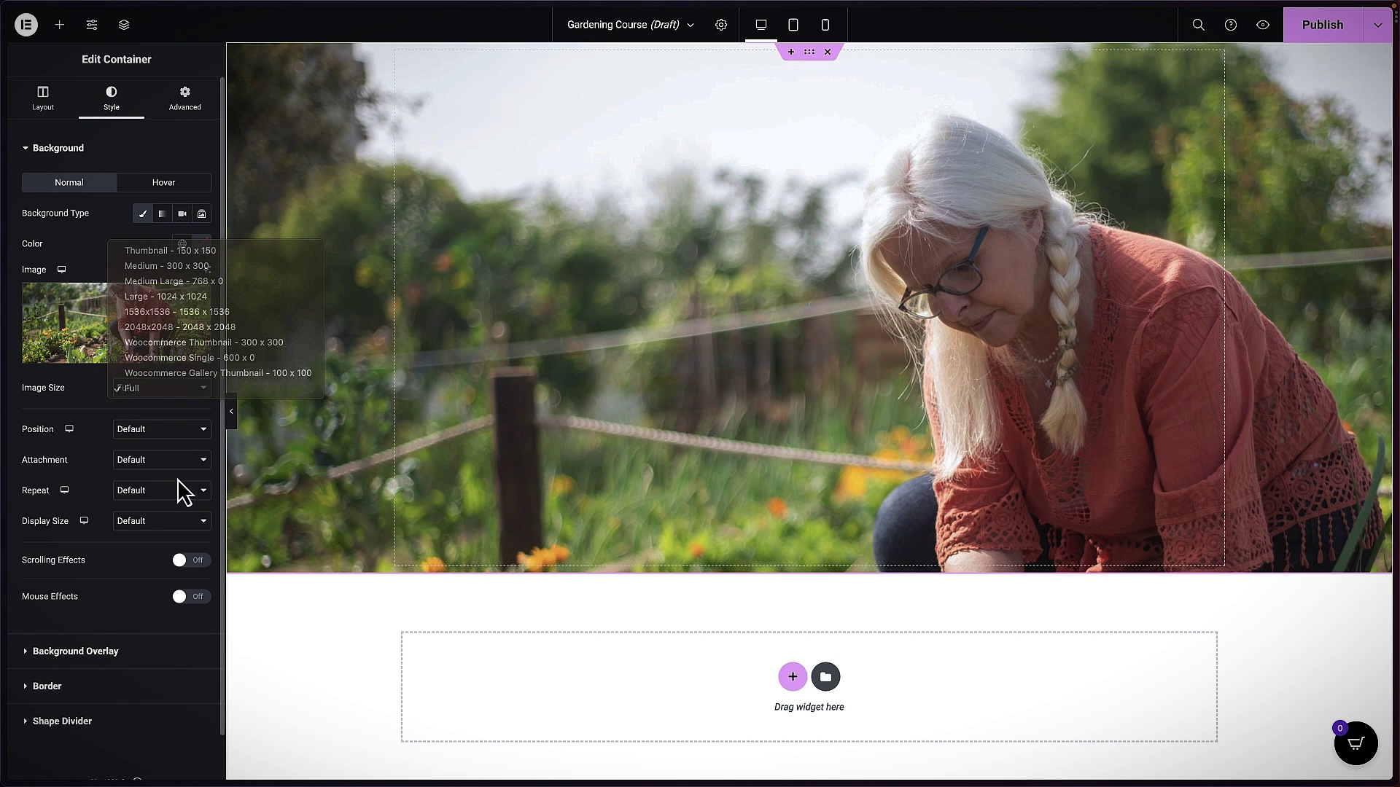
pyautogui.click(182, 429)
pyautogui.click(177, 450)
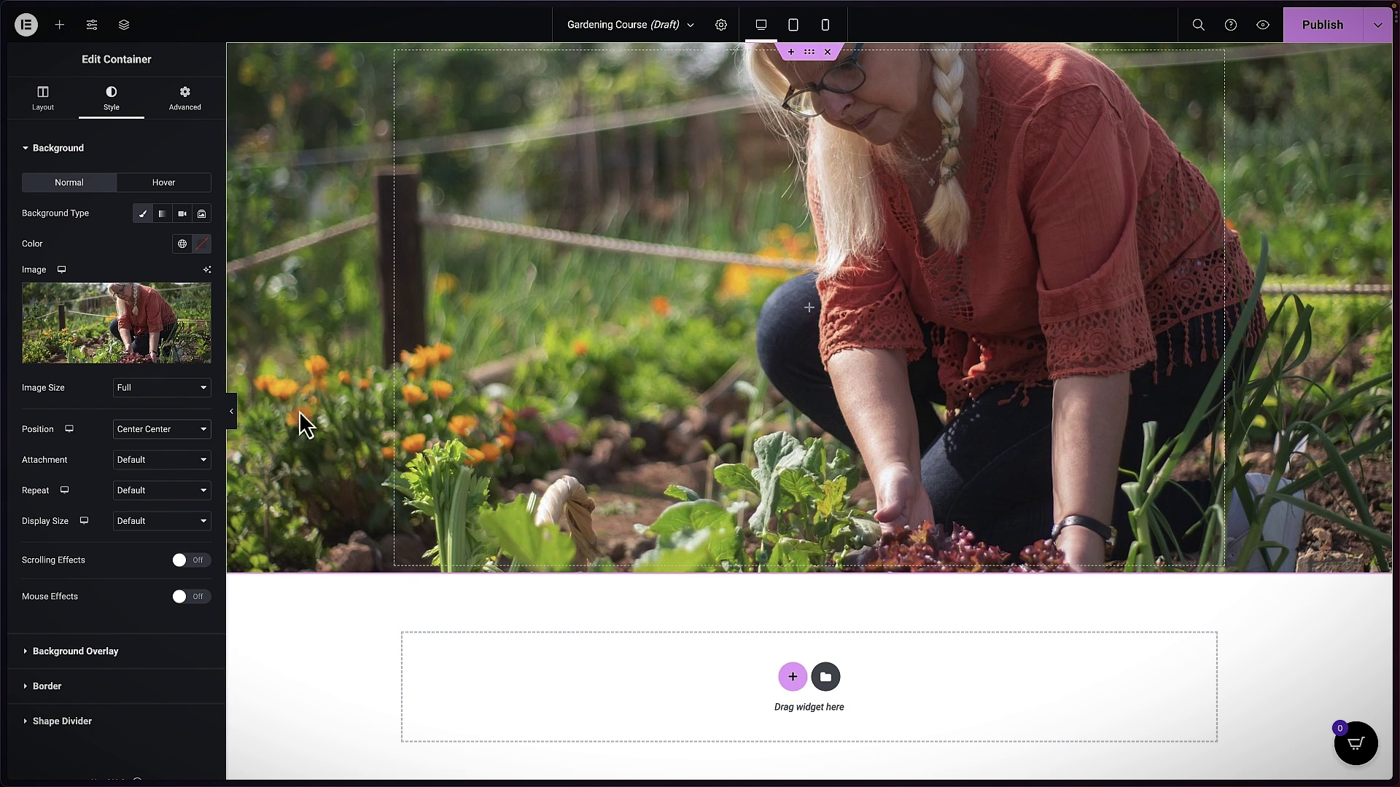
pyautogui.click(166, 436)
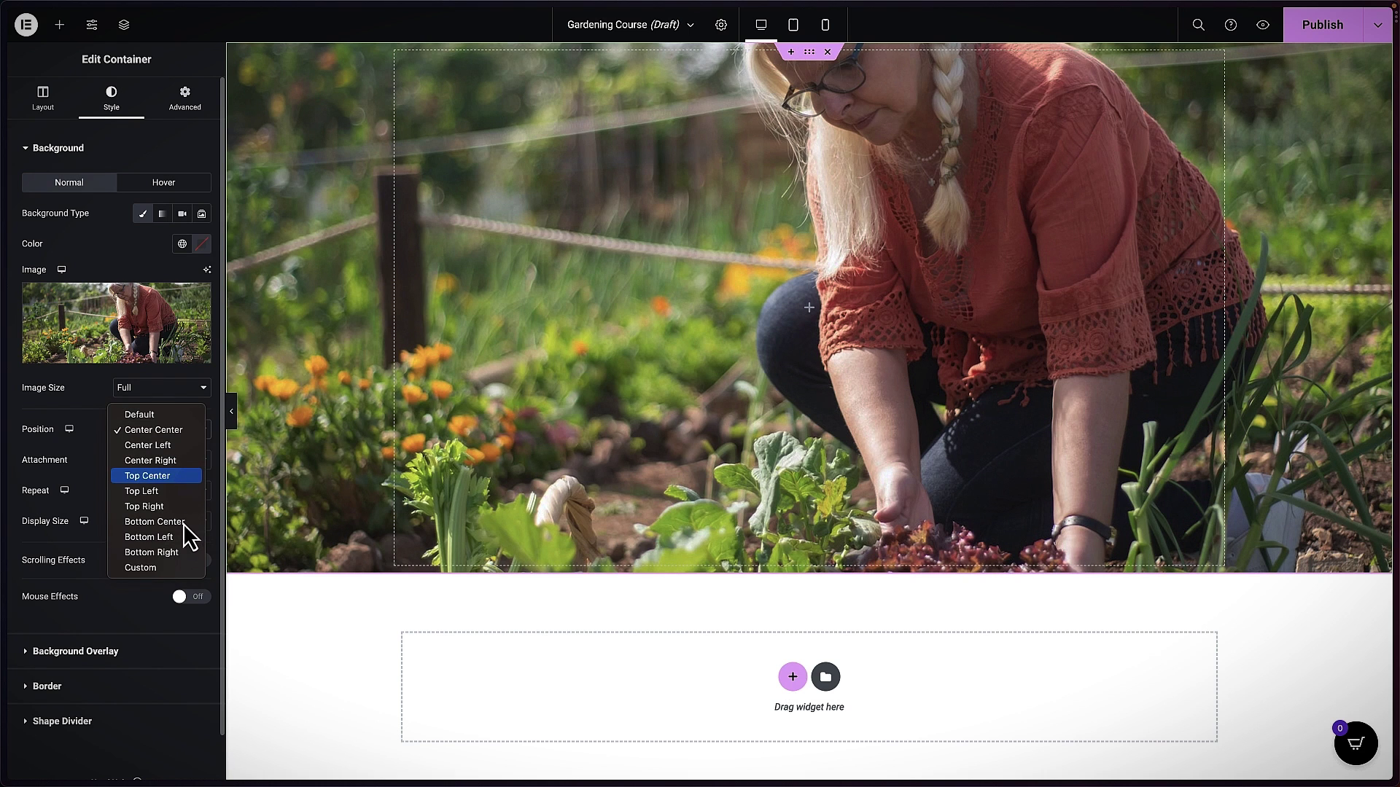
pyautogui.click(172, 521)
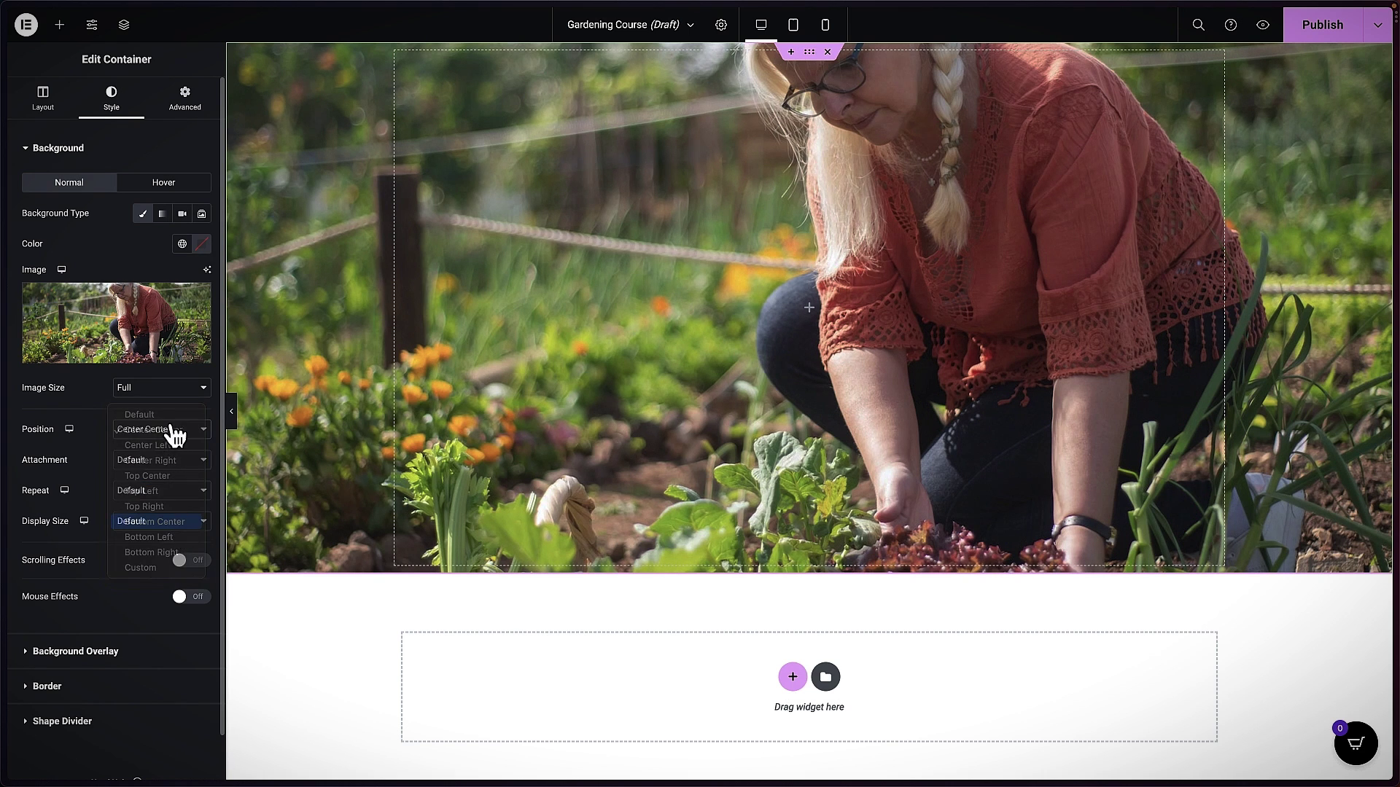
pyautogui.click(172, 438)
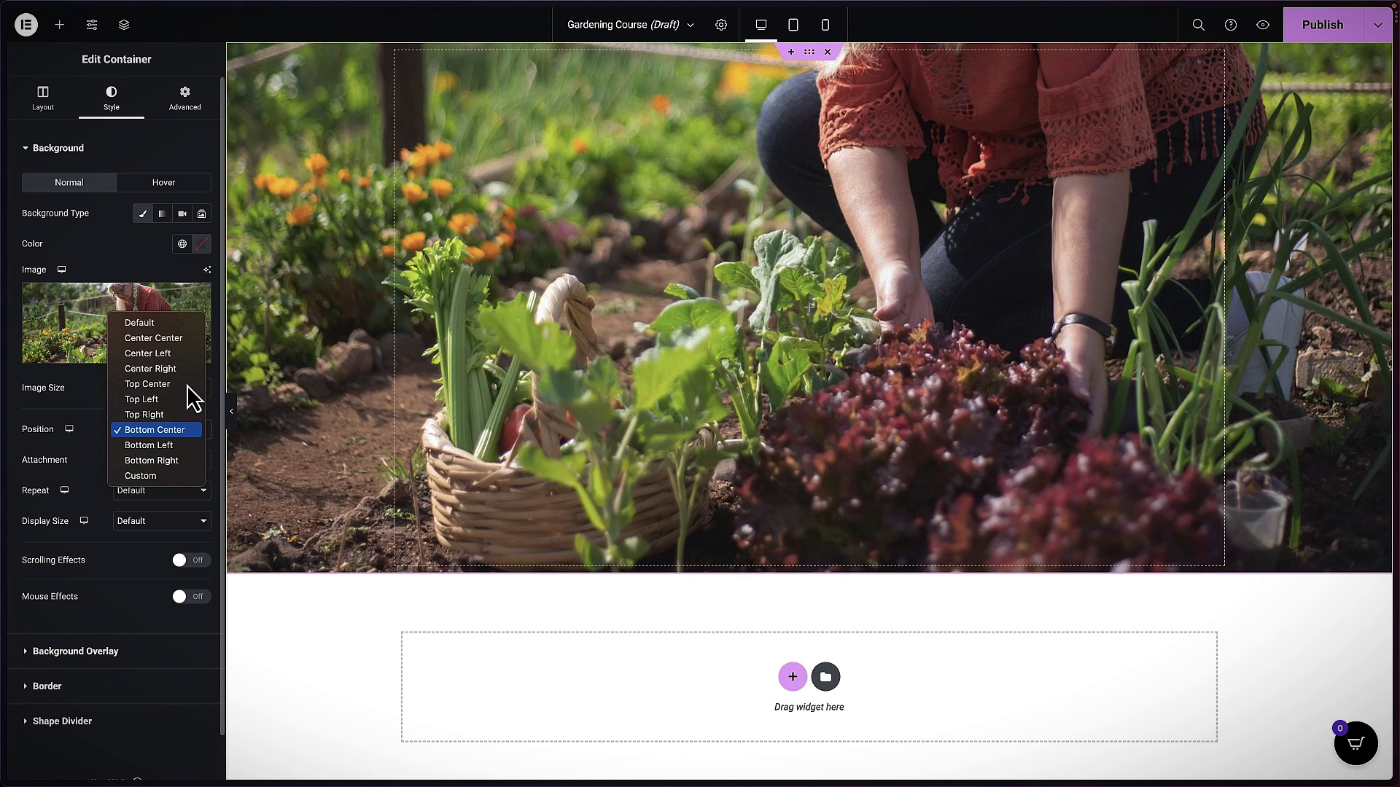
pyautogui.click(148, 384)
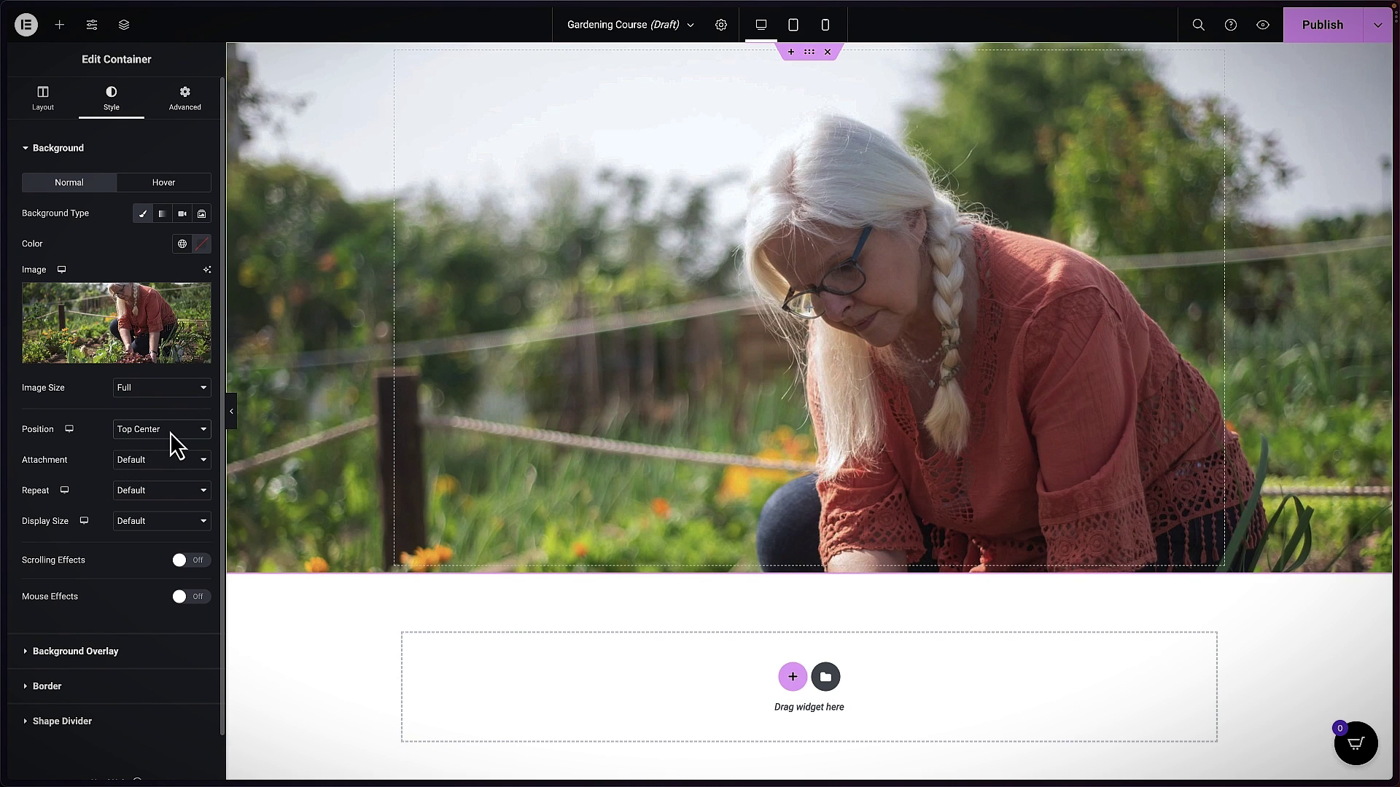
pyautogui.click(174, 432)
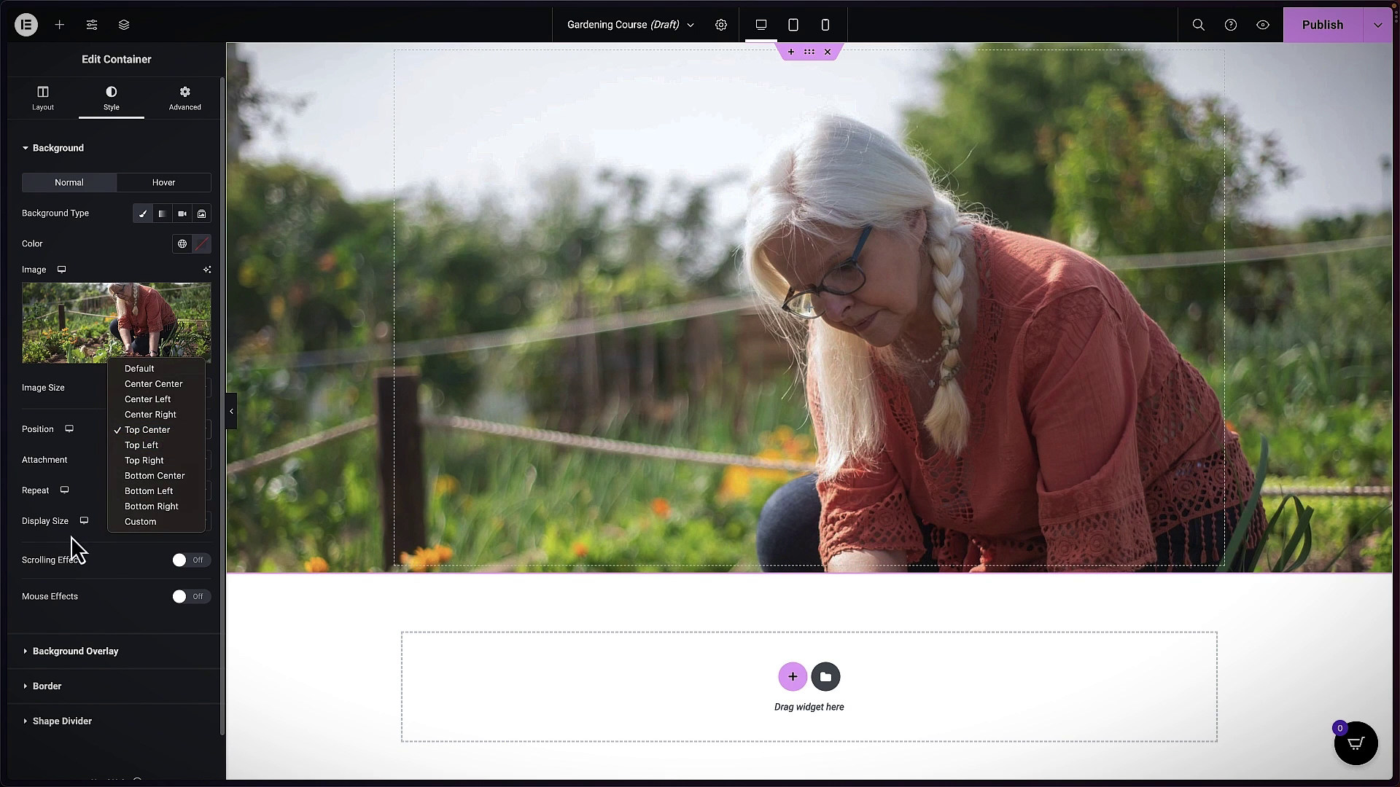
# - Scale the photo to Cover, position it Center Center, and set Repeat to No-repeat
pyautogui.click(156, 527)
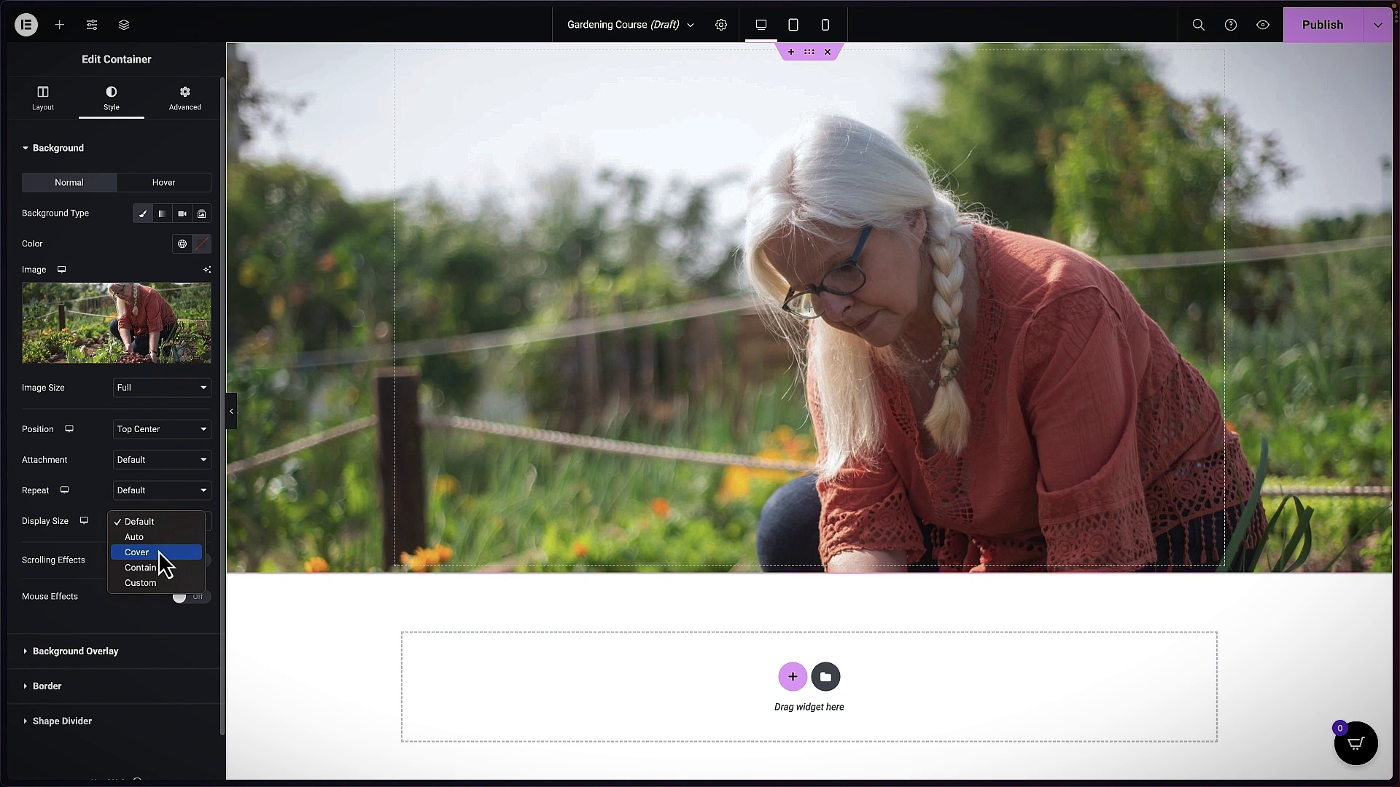
pyautogui.click(156, 553)
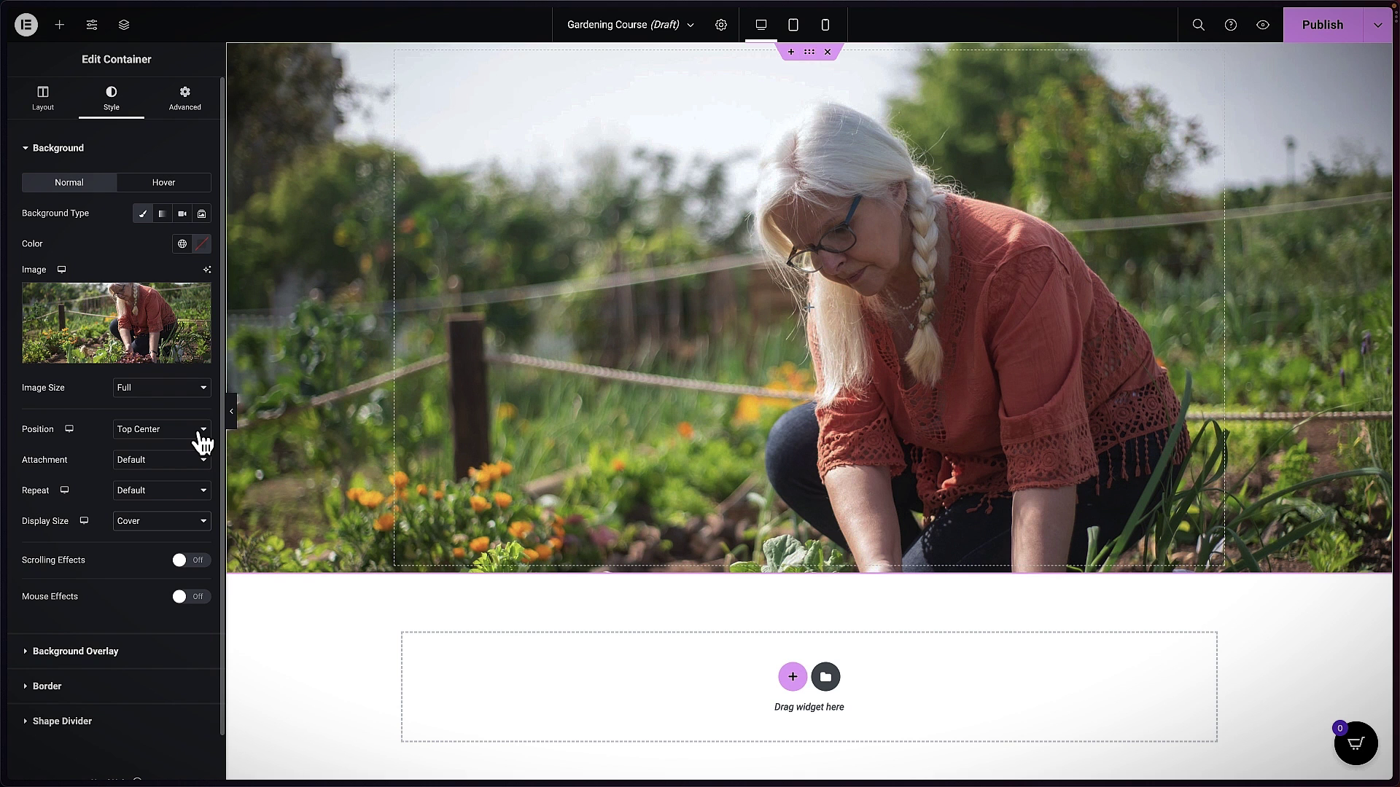
pyautogui.click(174, 432)
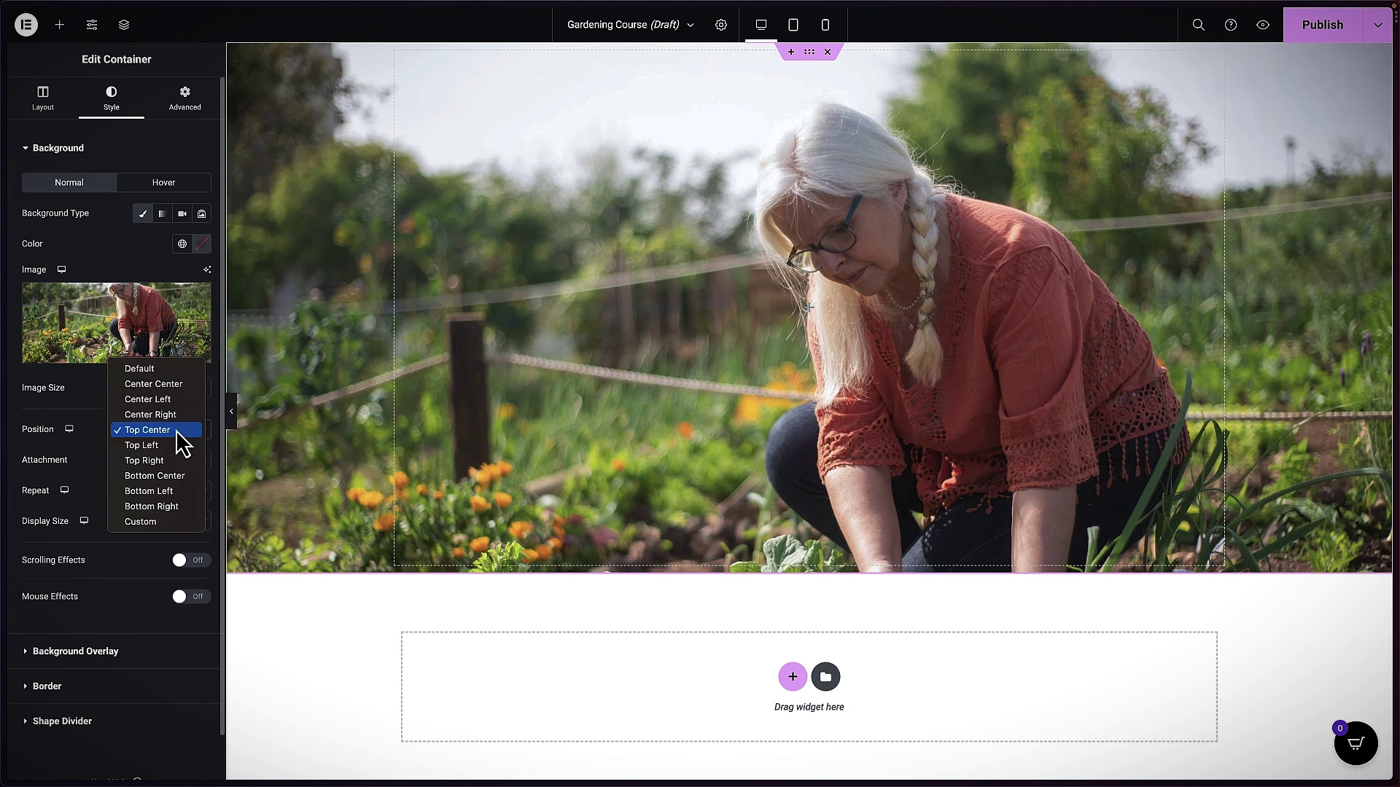
pyautogui.click(183, 387)
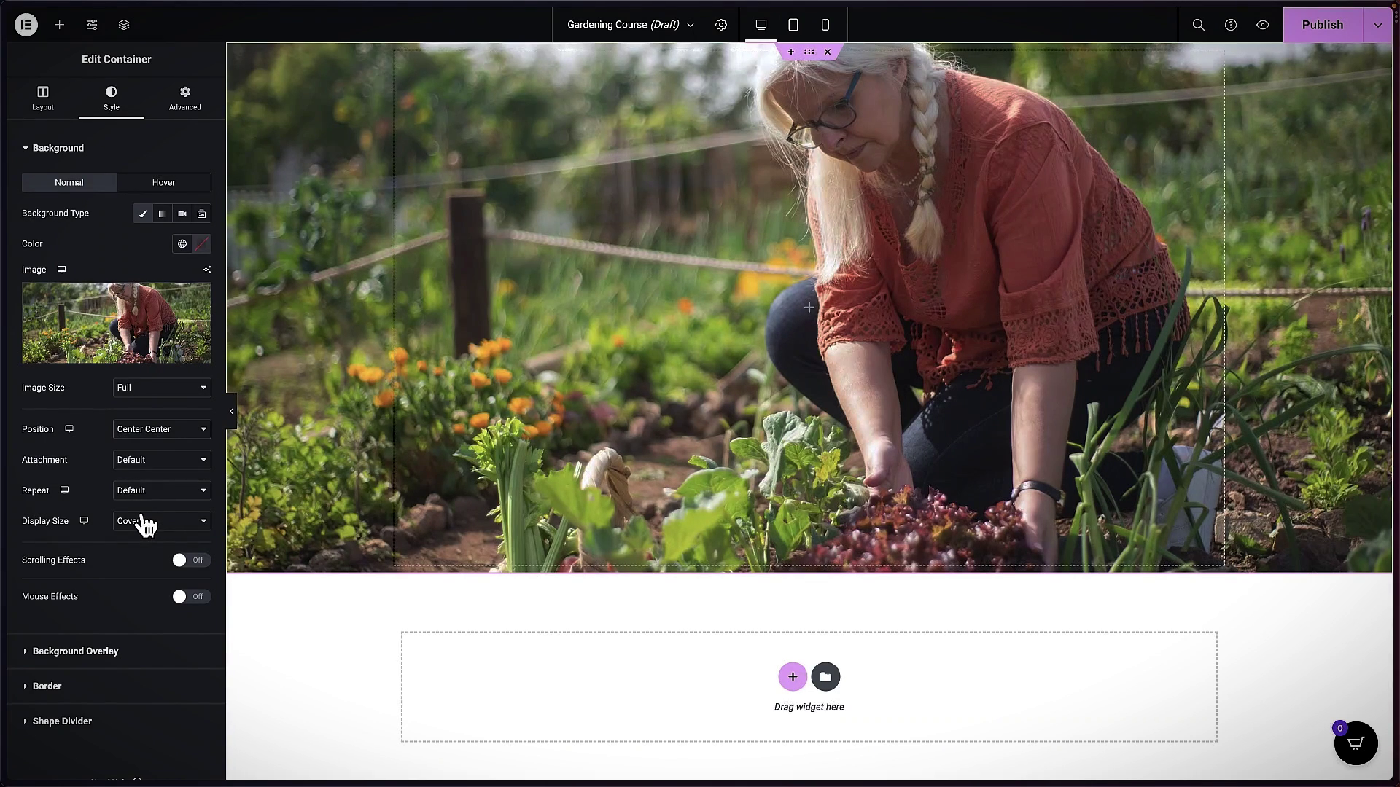
pyautogui.click(164, 493)
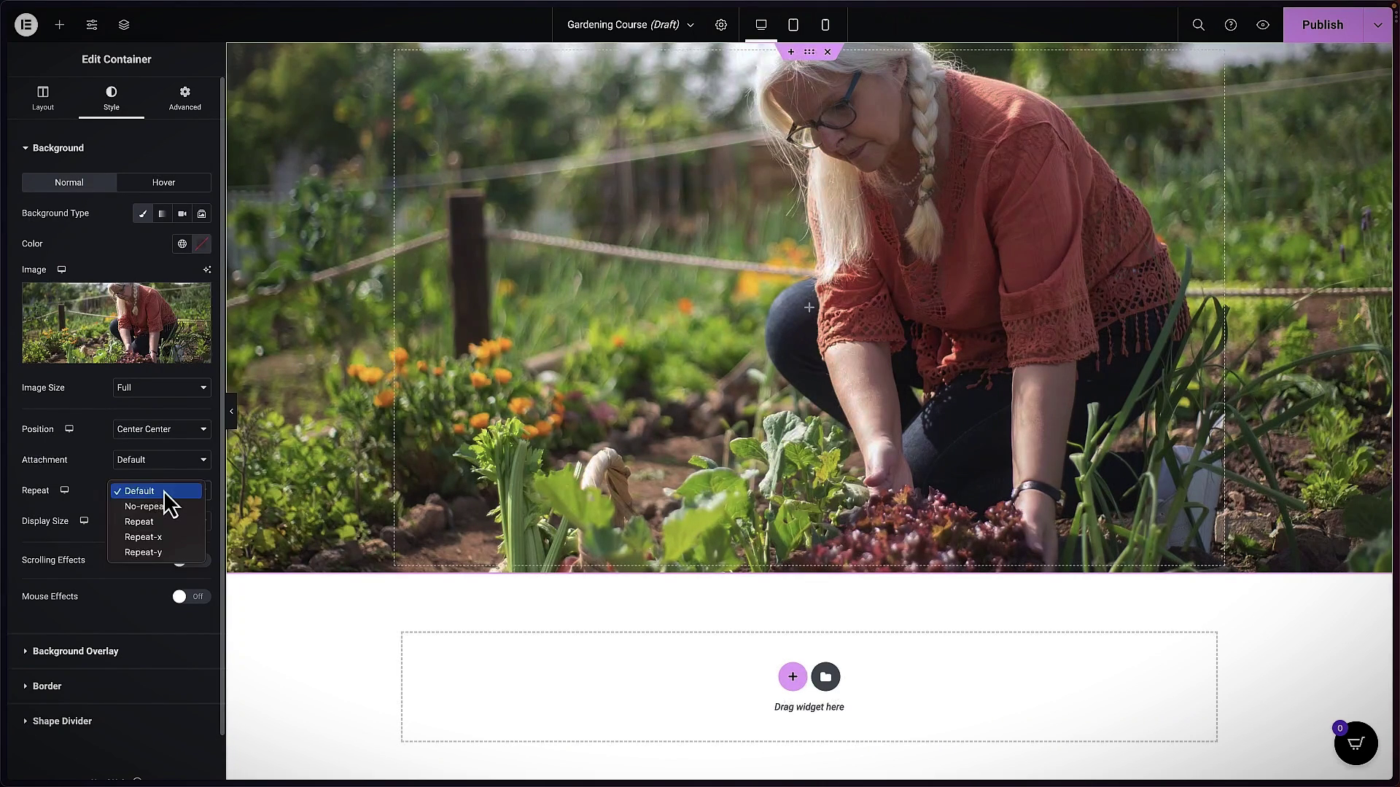
pyautogui.click(176, 507)
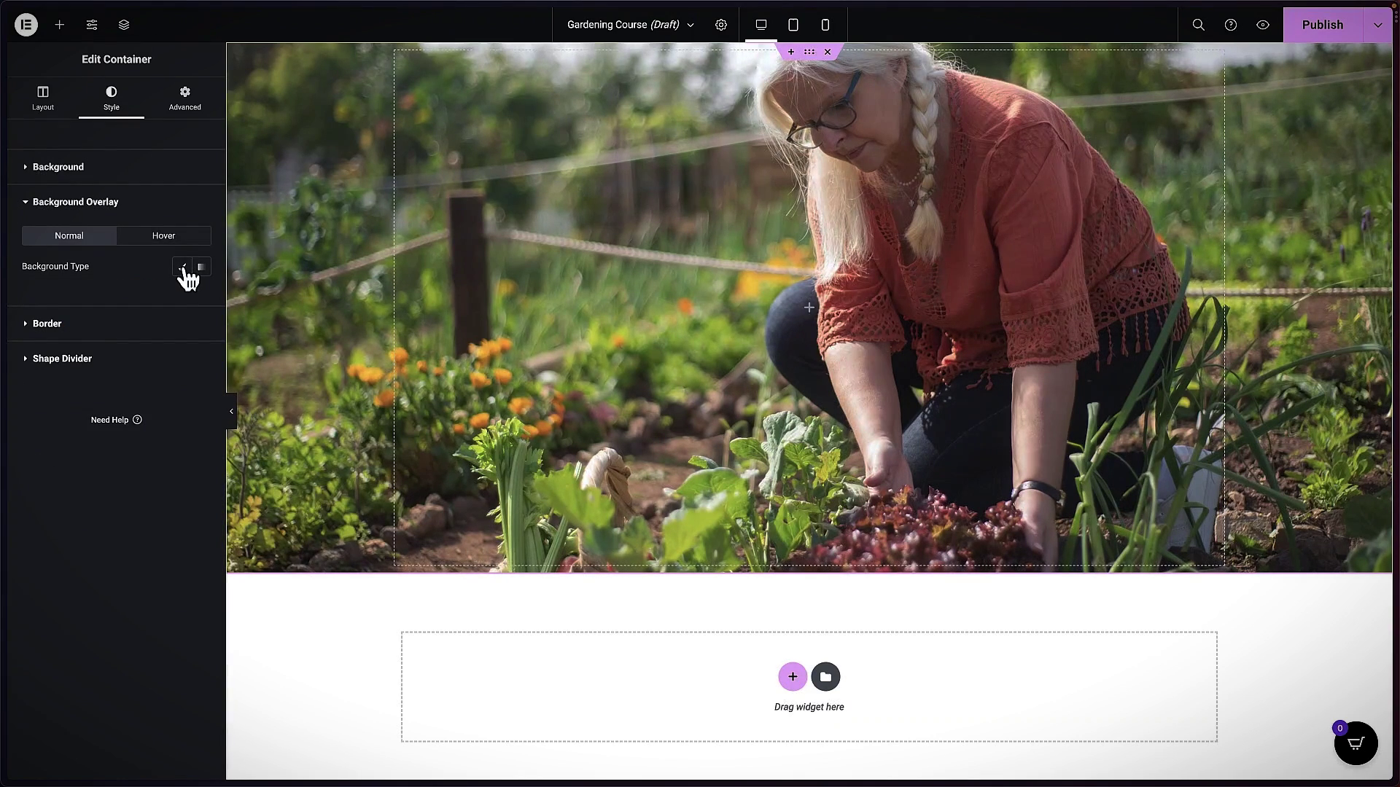
# - Add a classic black (#000000) background overlay at 0.7 opacity over the hero photo
pyautogui.click(183, 267)
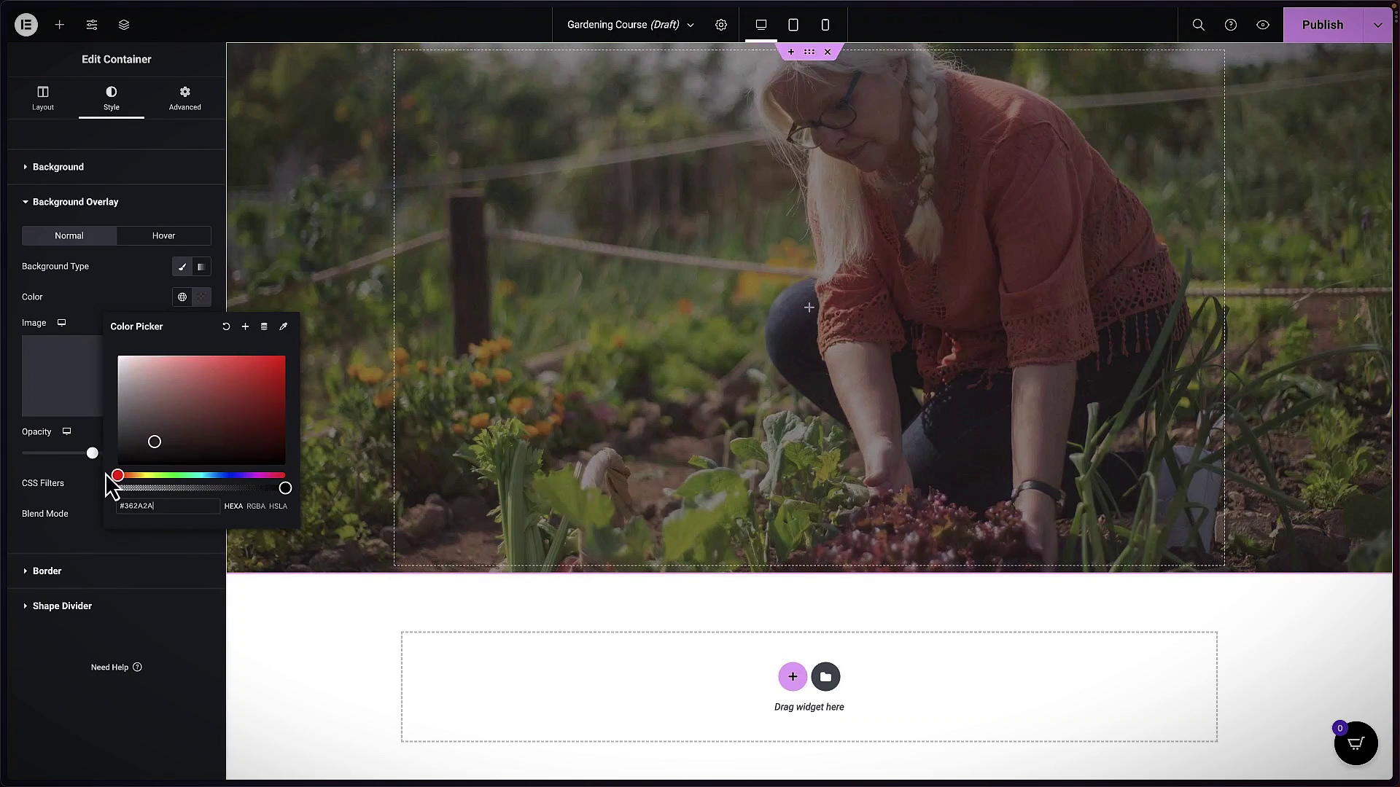
pyautogui.click(118, 465)
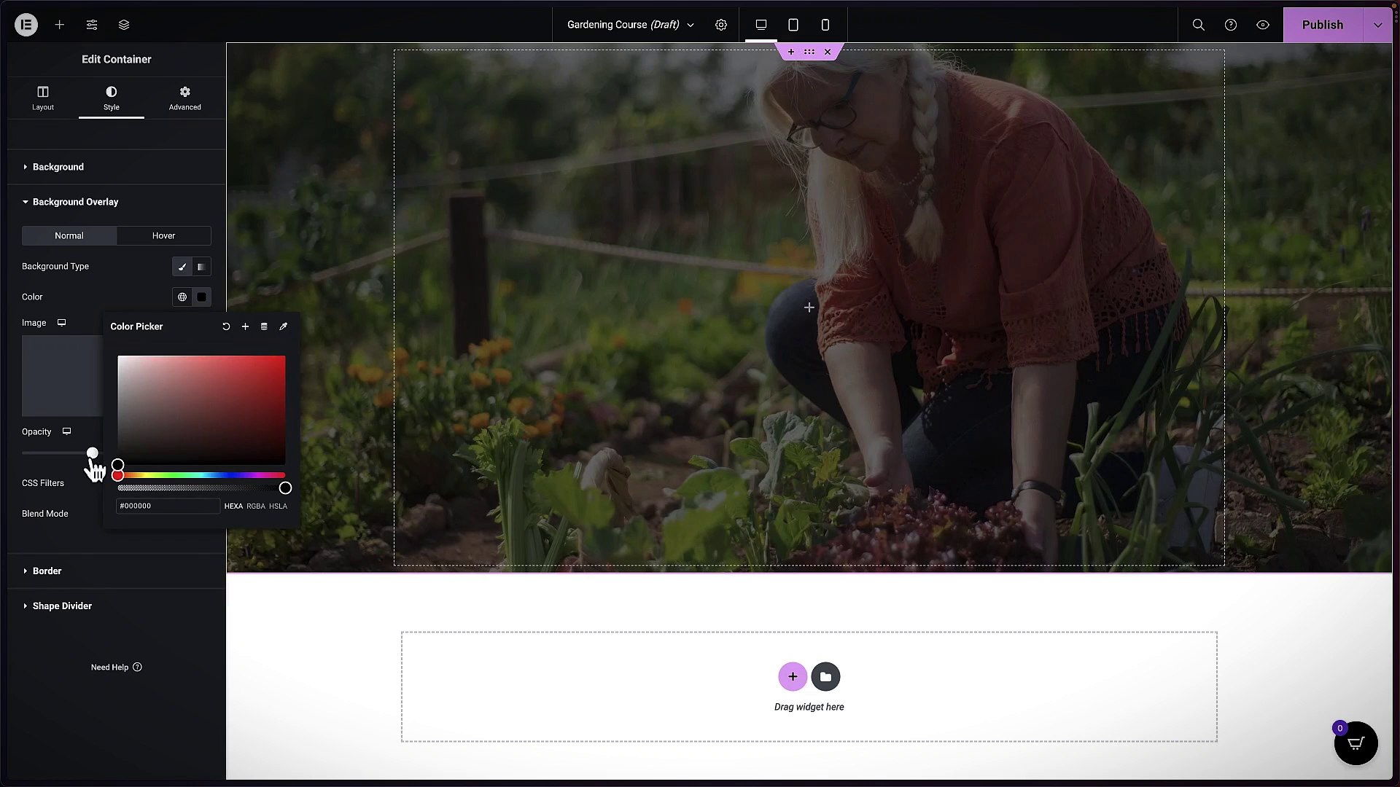
pyautogui.moveTo(93, 453); pyautogui.dragTo(114, 455)
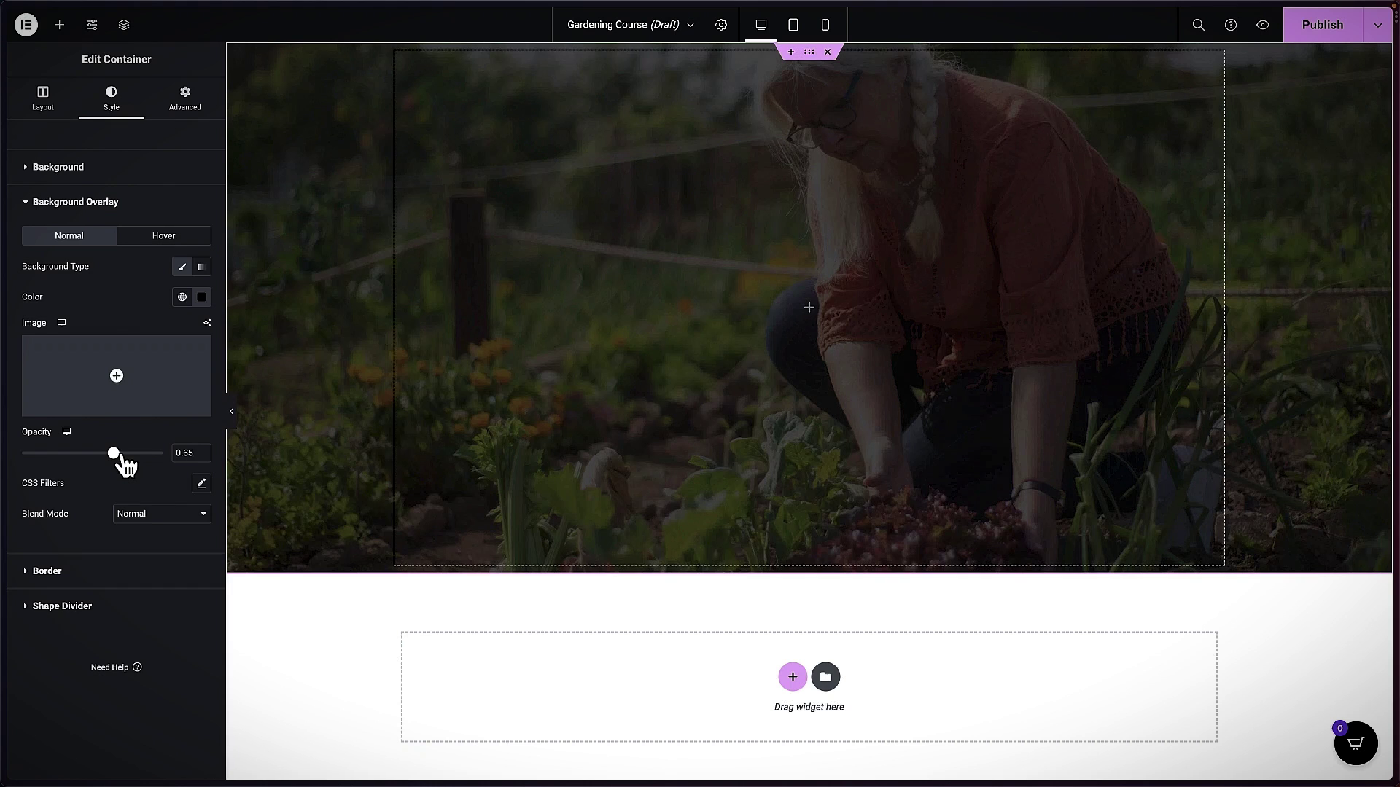
pyautogui.click(121, 454)
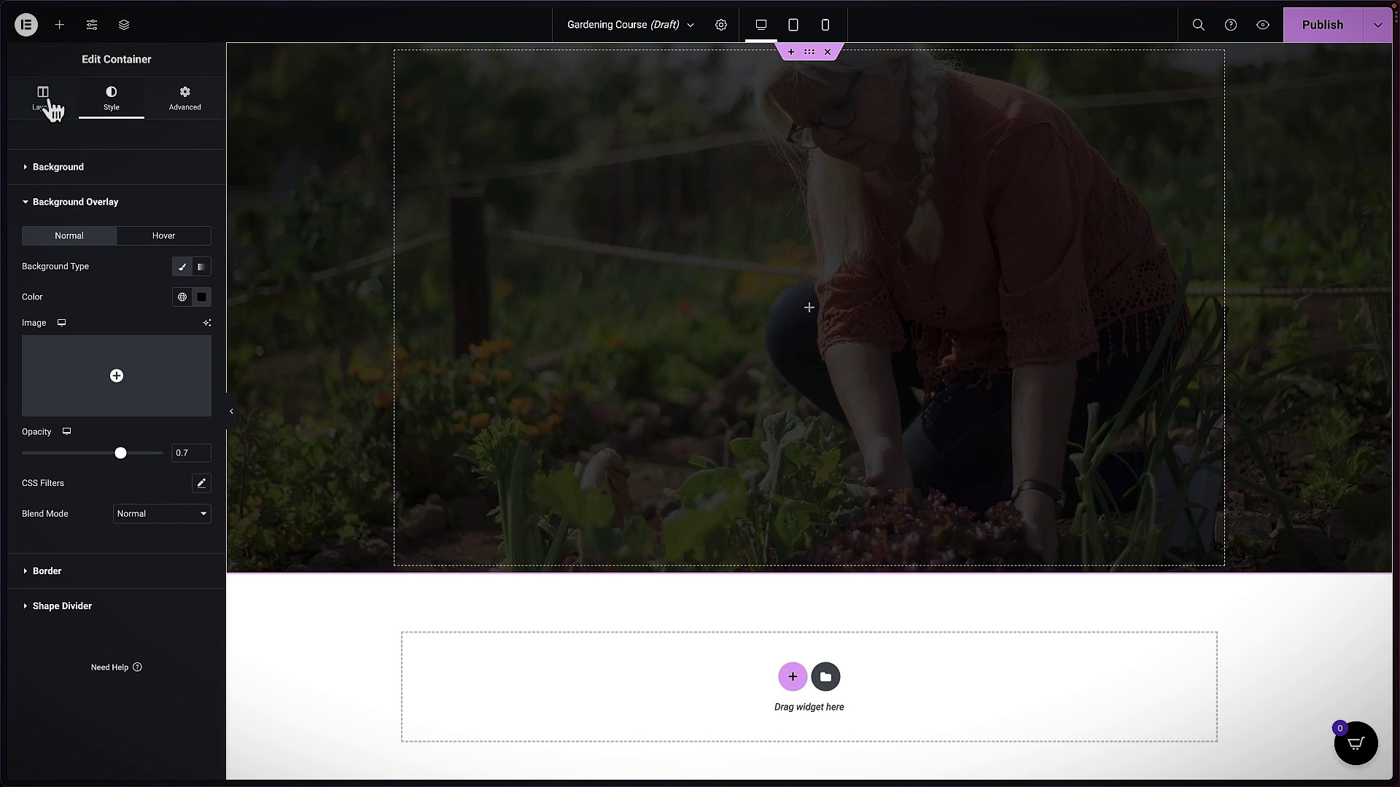
# - Add a centred heading at the top of the hero and colour it white
pyautogui.click(60, 29)
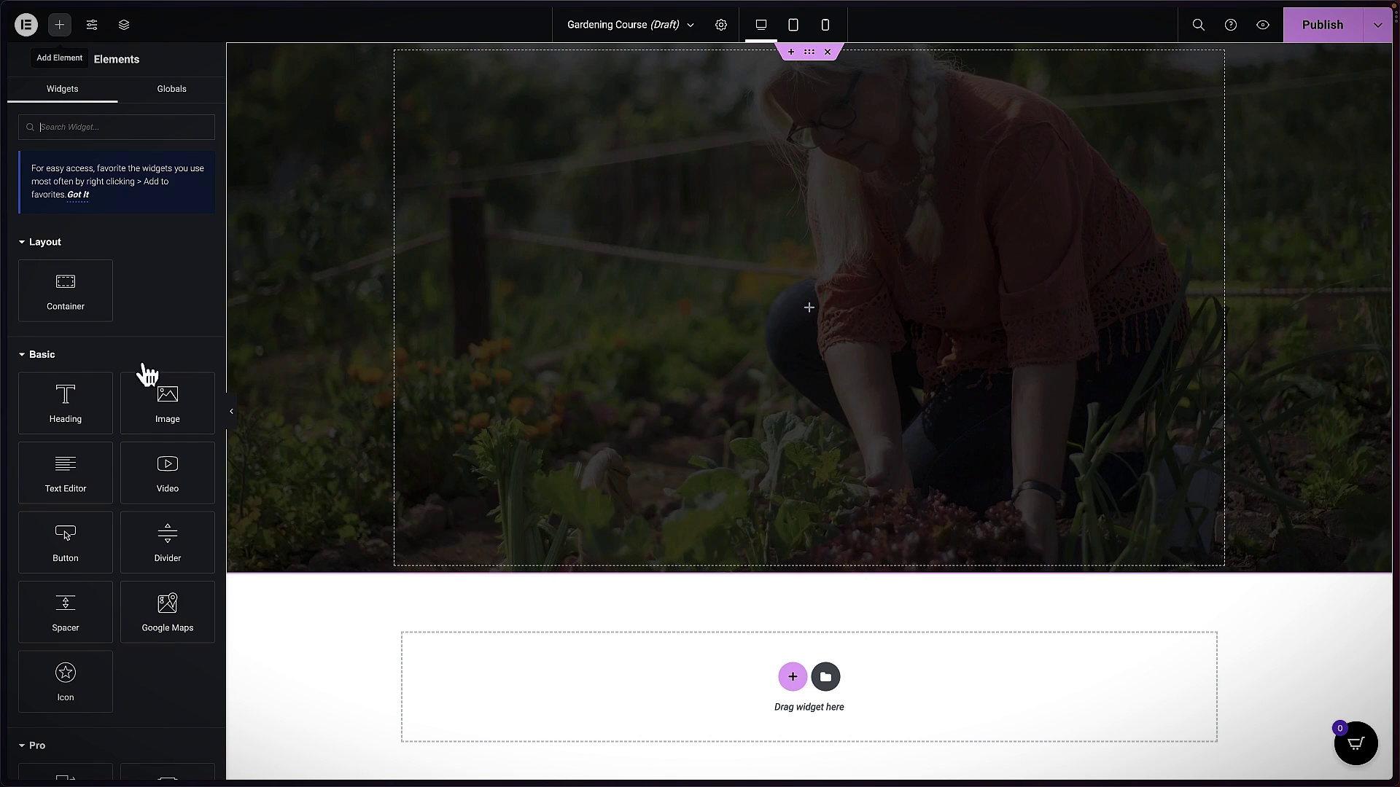
pyautogui.moveTo(66, 400); pyautogui.dragTo(850, 341)
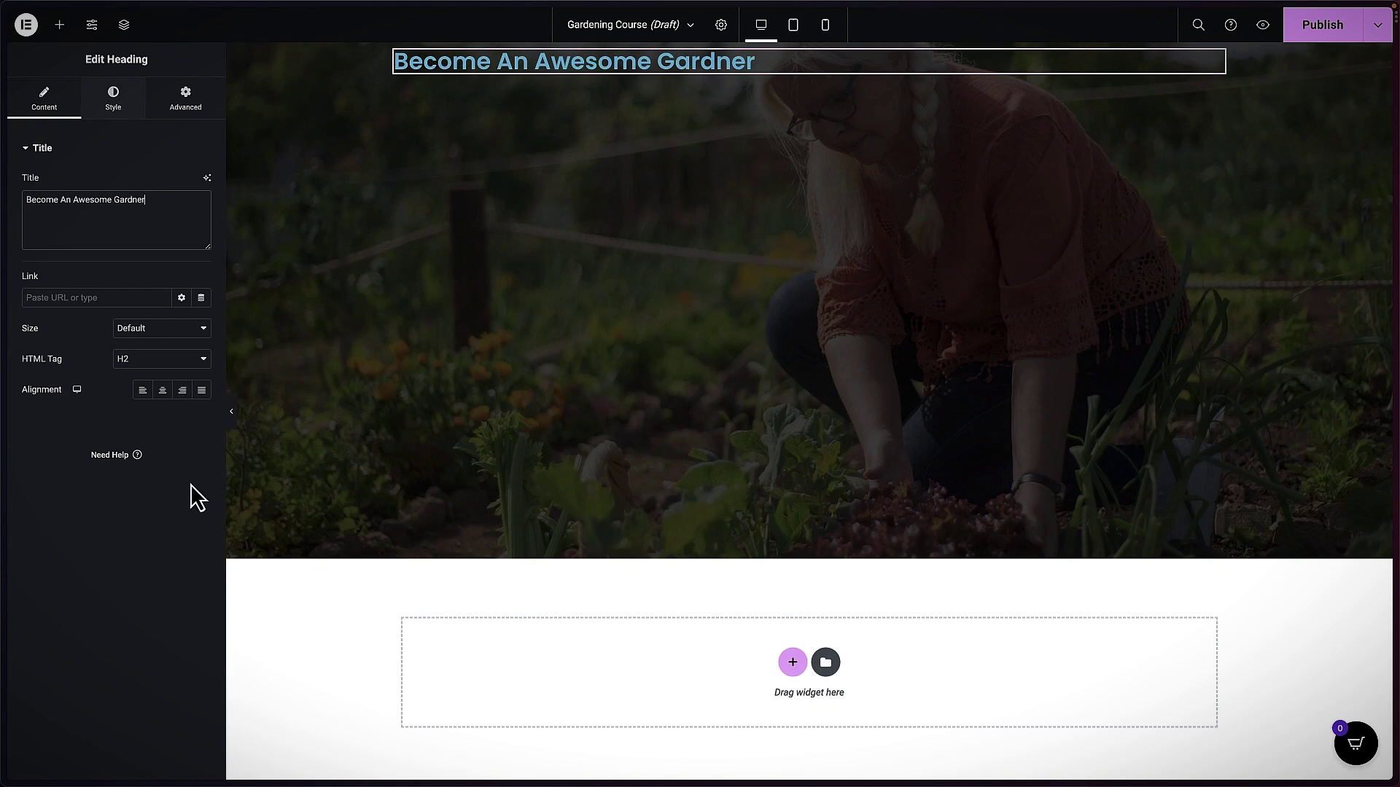
pyautogui.click(163, 391)
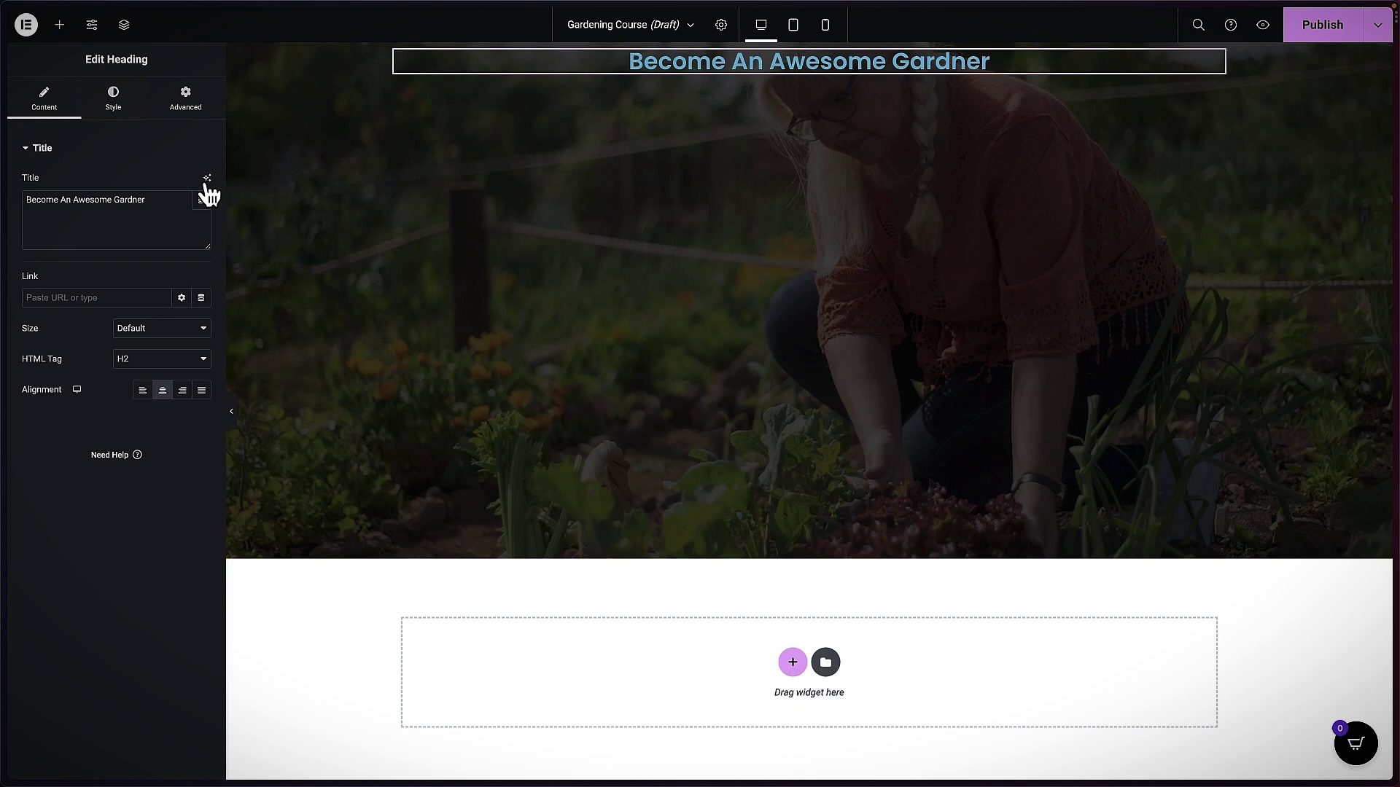
pyautogui.click(201, 182)
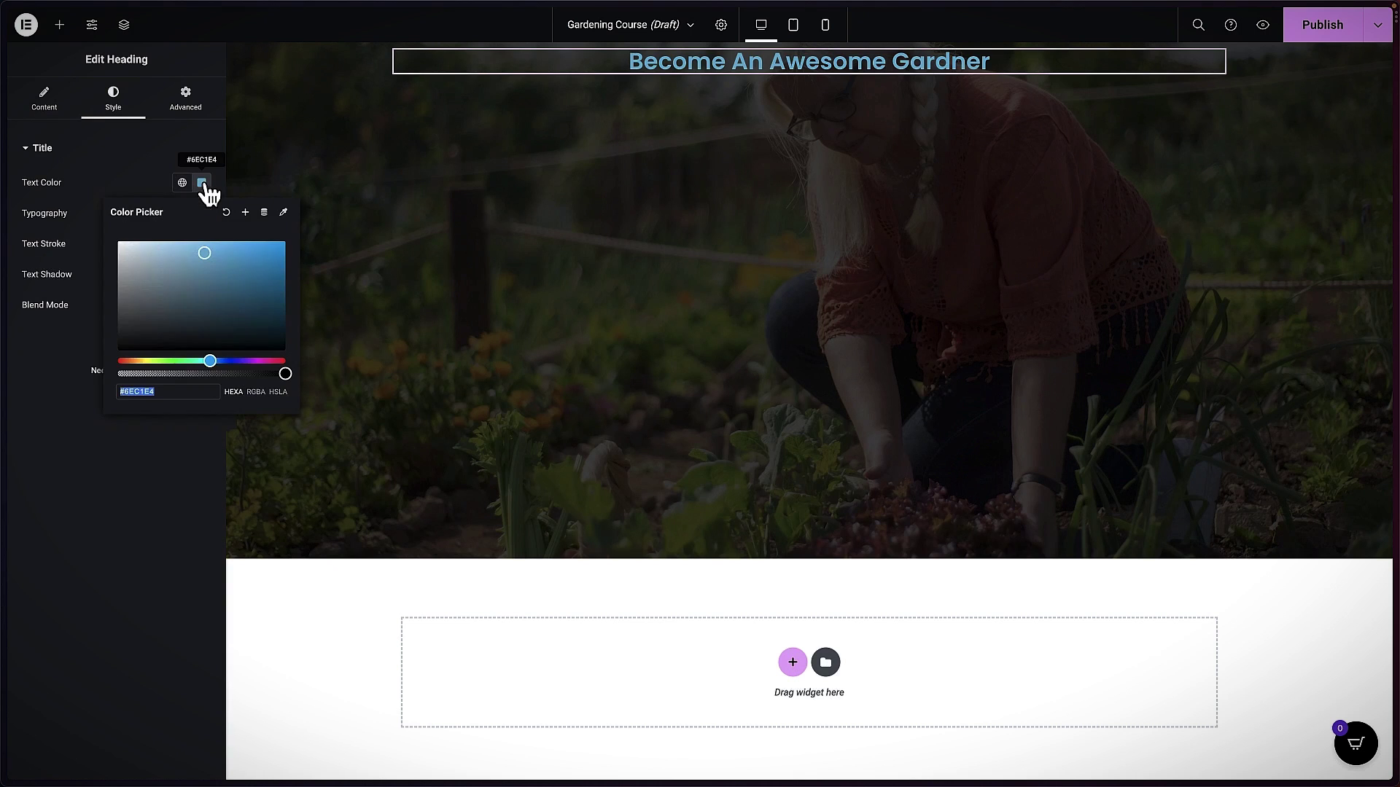
pyautogui.click(118, 242)
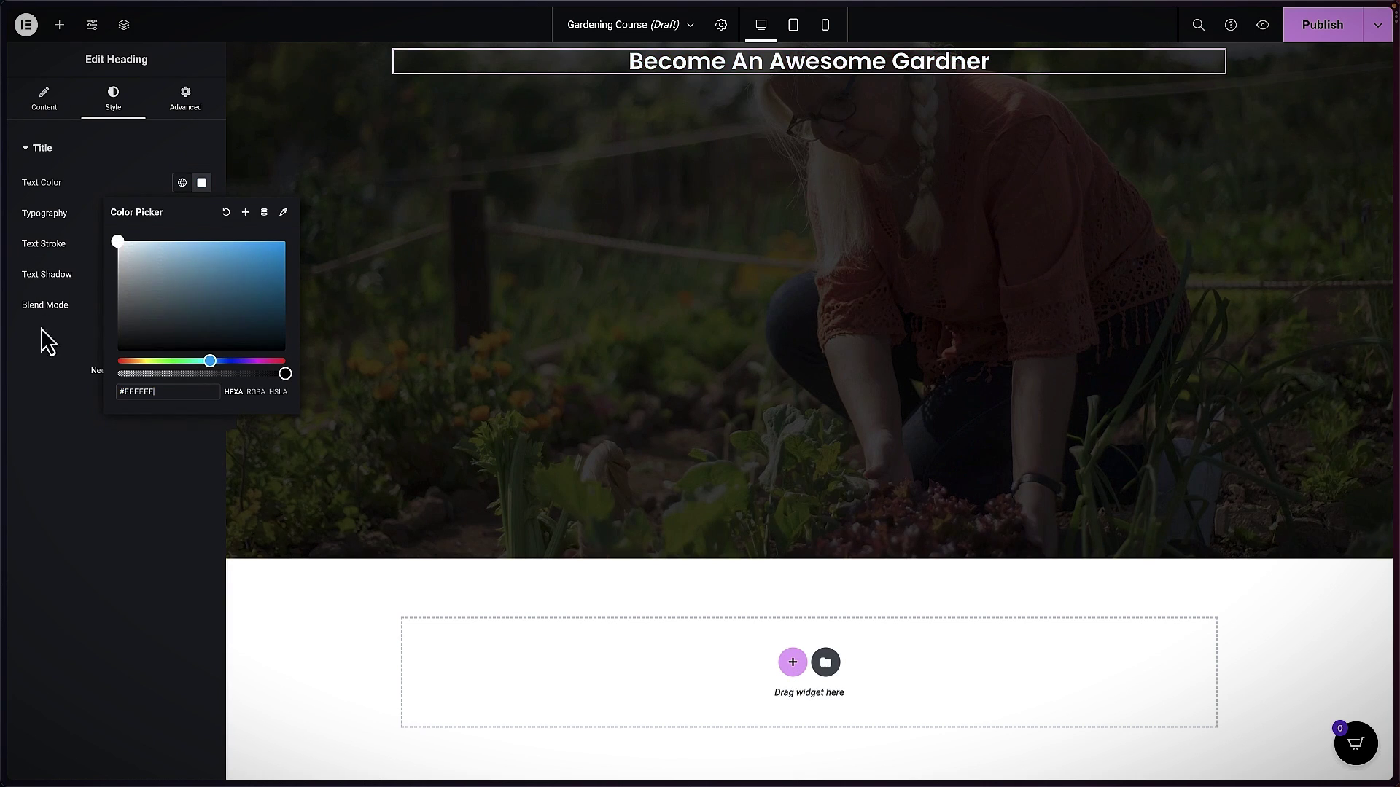
# - Enlarge the heading in em units at weight 700, then add a Text Editor below it
pyautogui.click(202, 214)
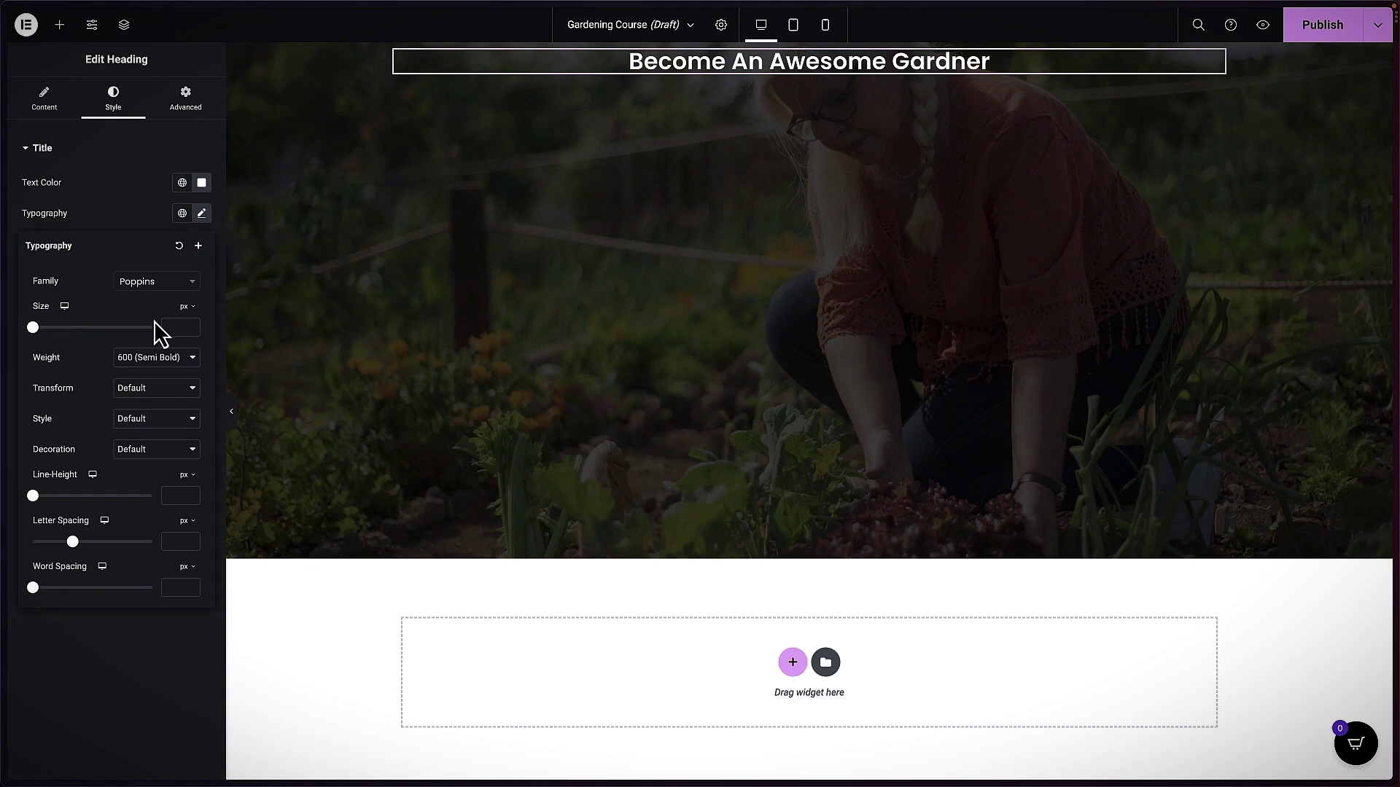
pyautogui.click(191, 307)
pyautogui.click(187, 334)
pyautogui.moveTo(33, 327); pyautogui.dragTo(77, 337)
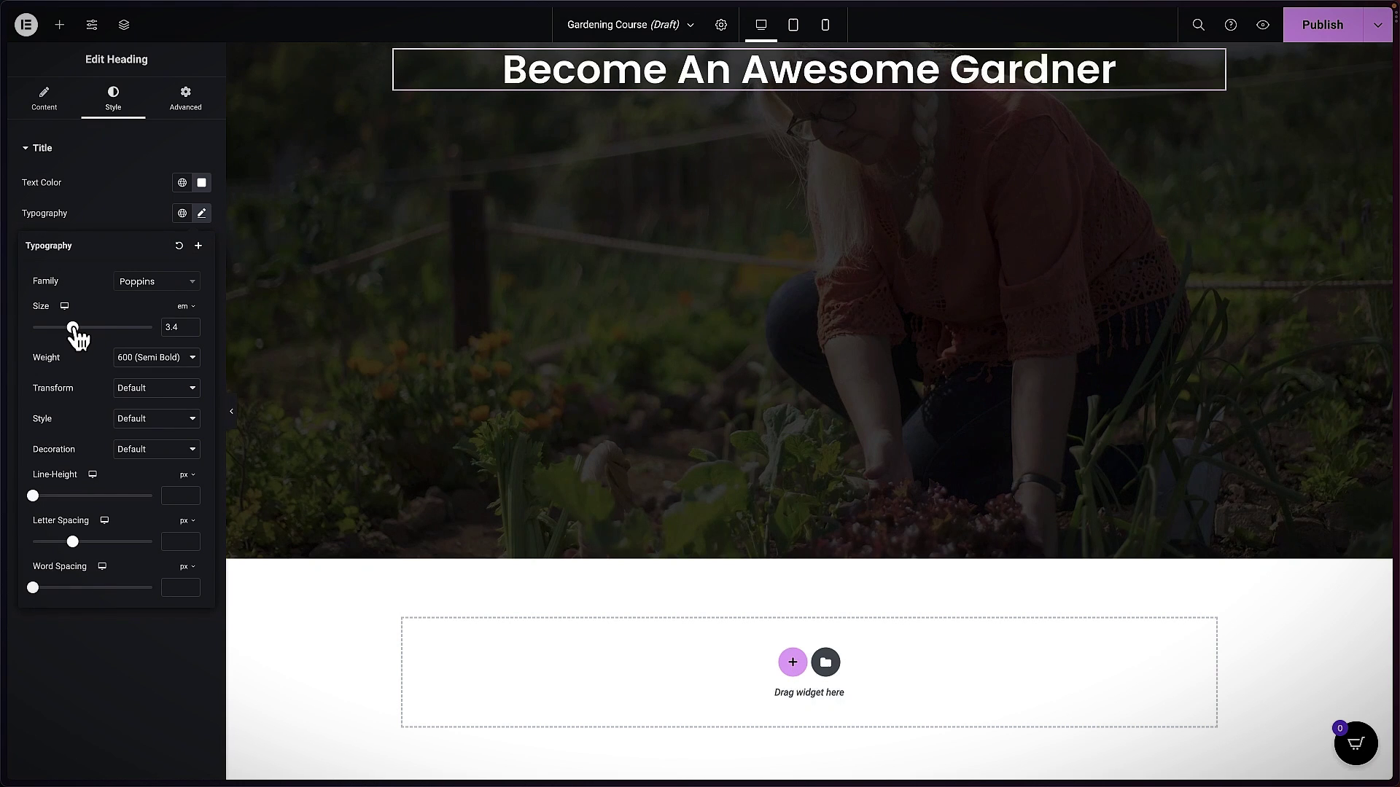
pyautogui.click(158, 367)
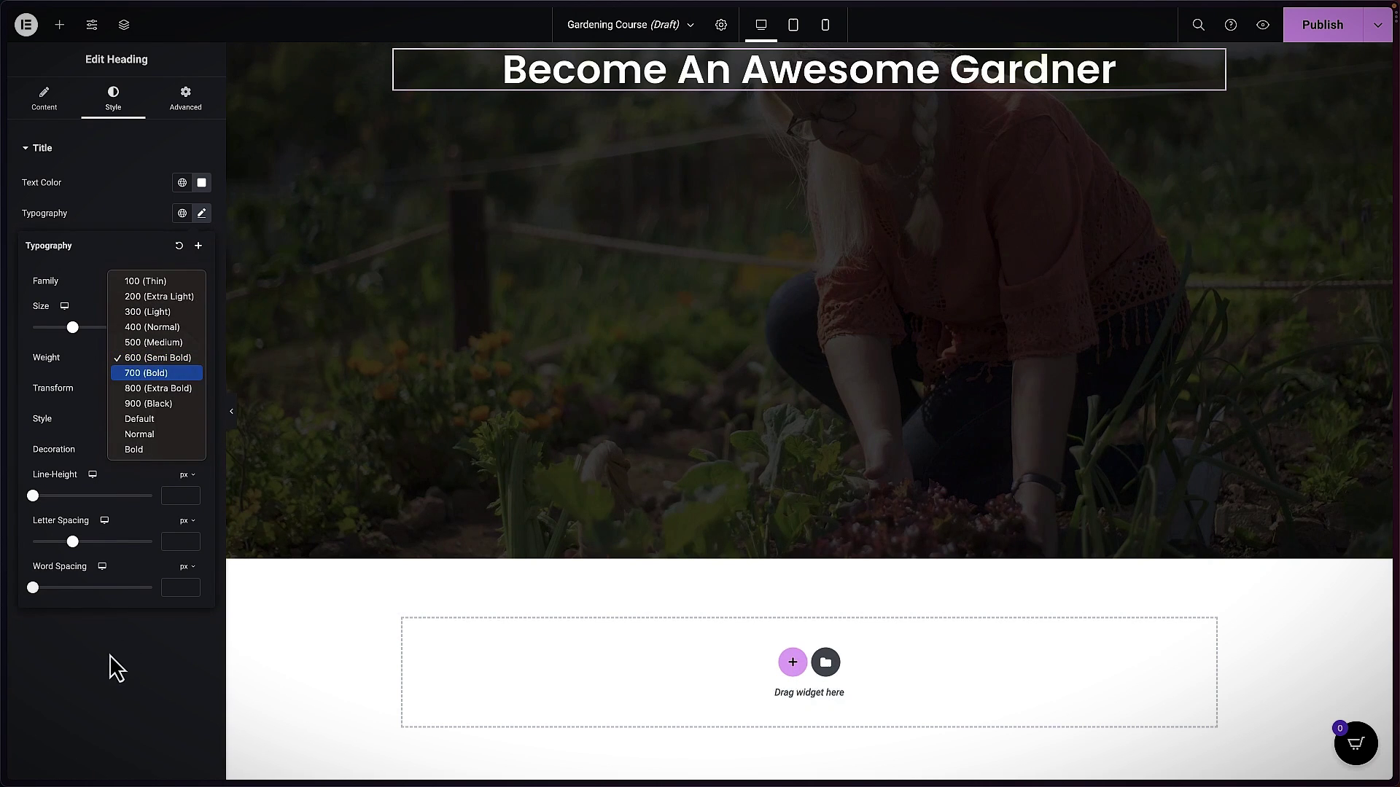
pyautogui.click(145, 373)
pyautogui.click(146, 325)
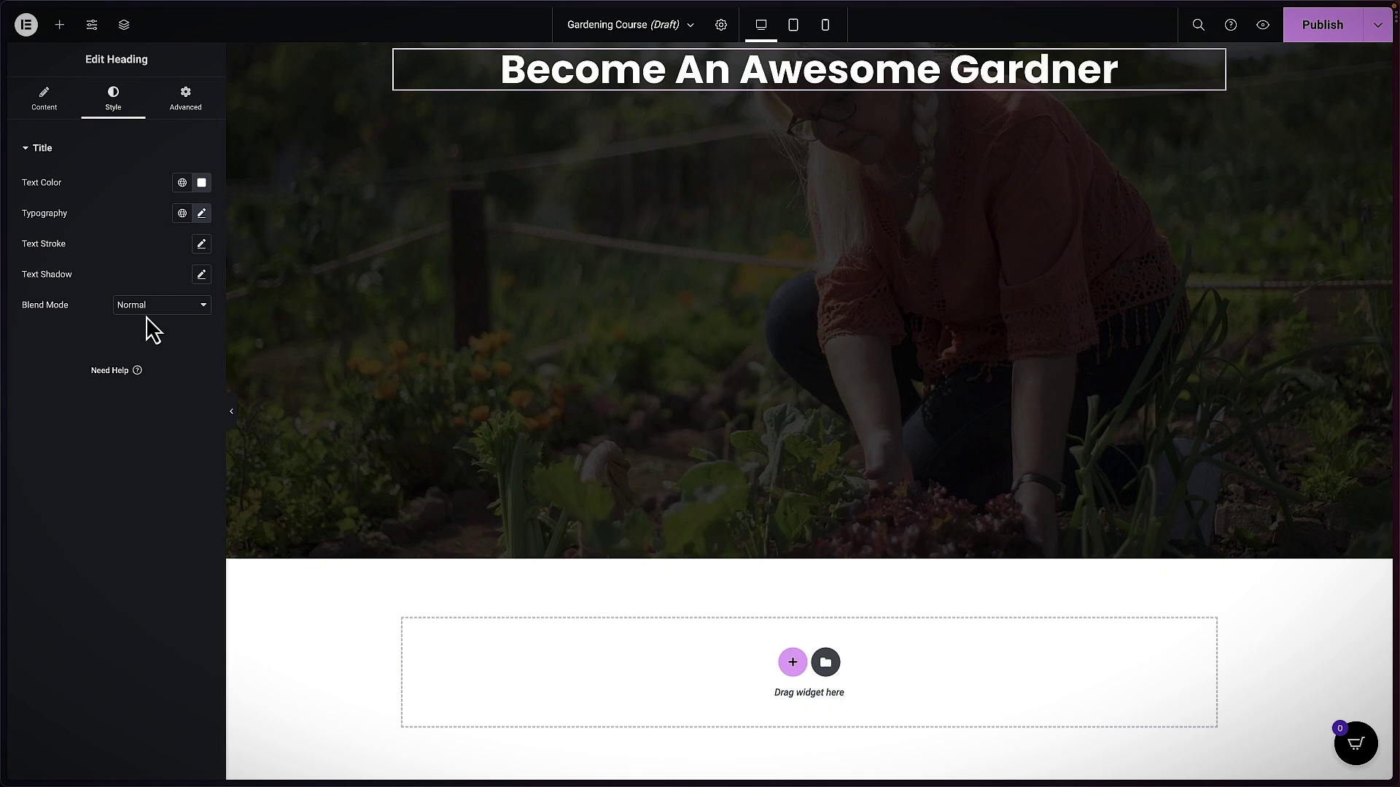
pyautogui.click(60, 26)
pyautogui.moveTo(357, 405); pyautogui.dragTo(799, 100)
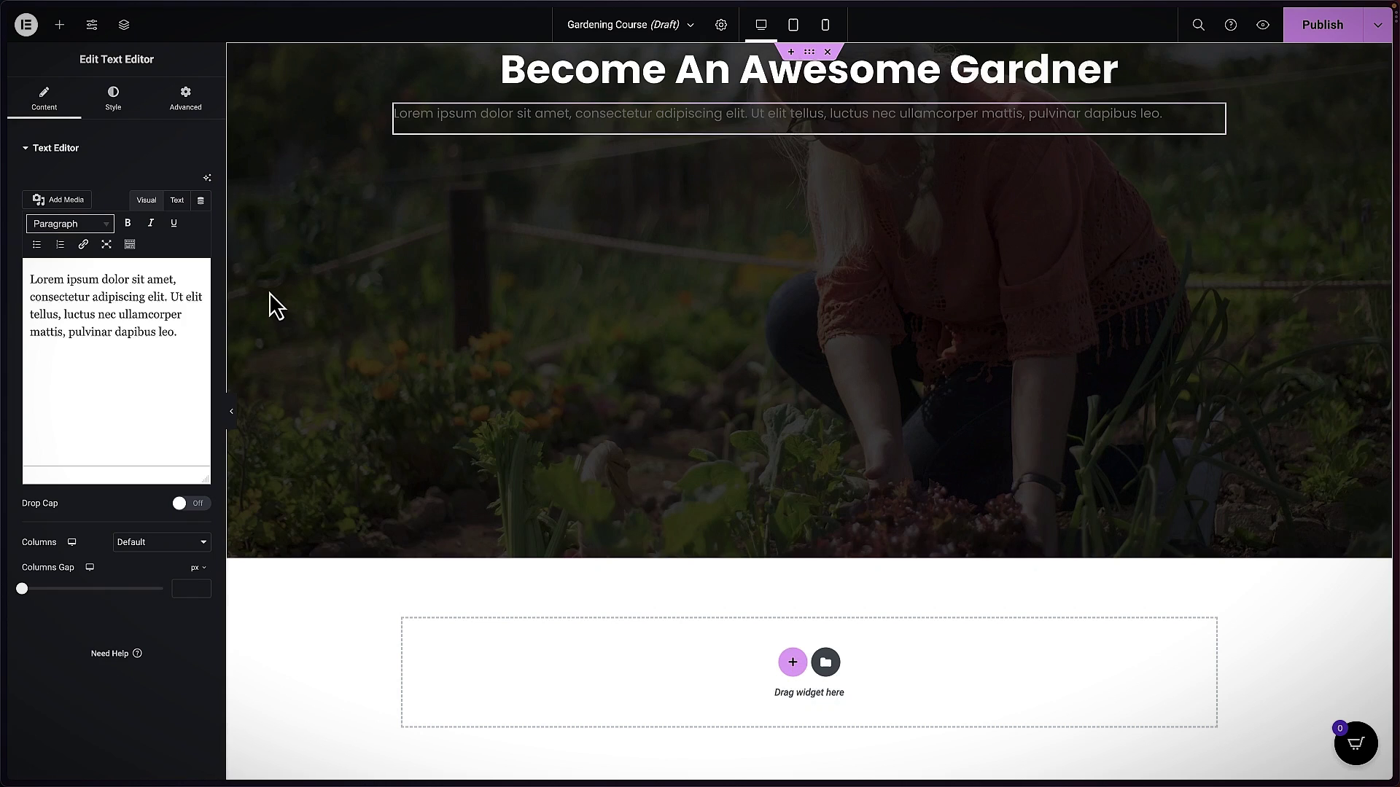
# - Generate AI subtitle text from a prompt describing 'become an awesome gardner' and use it
pyautogui.click(208, 180)
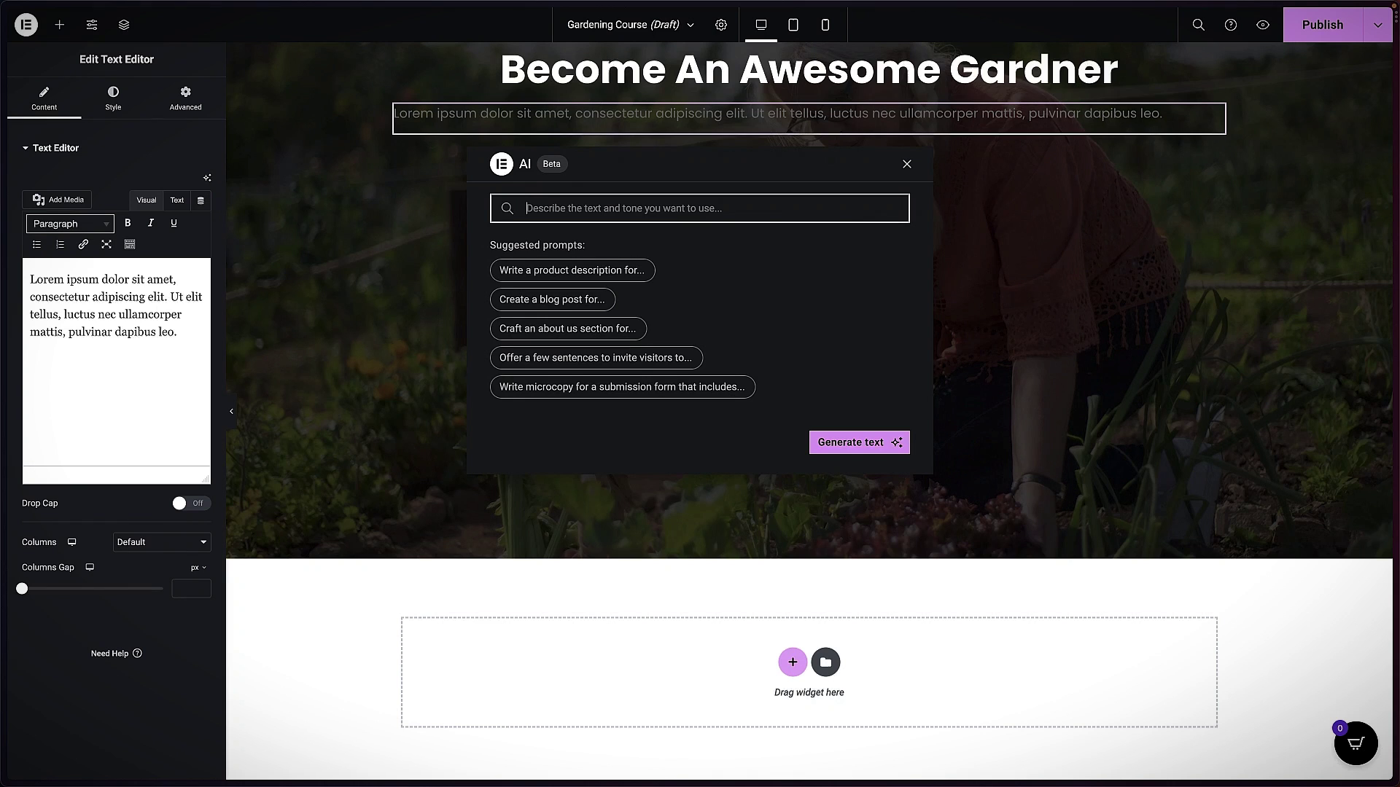
pyautogui.write('write')
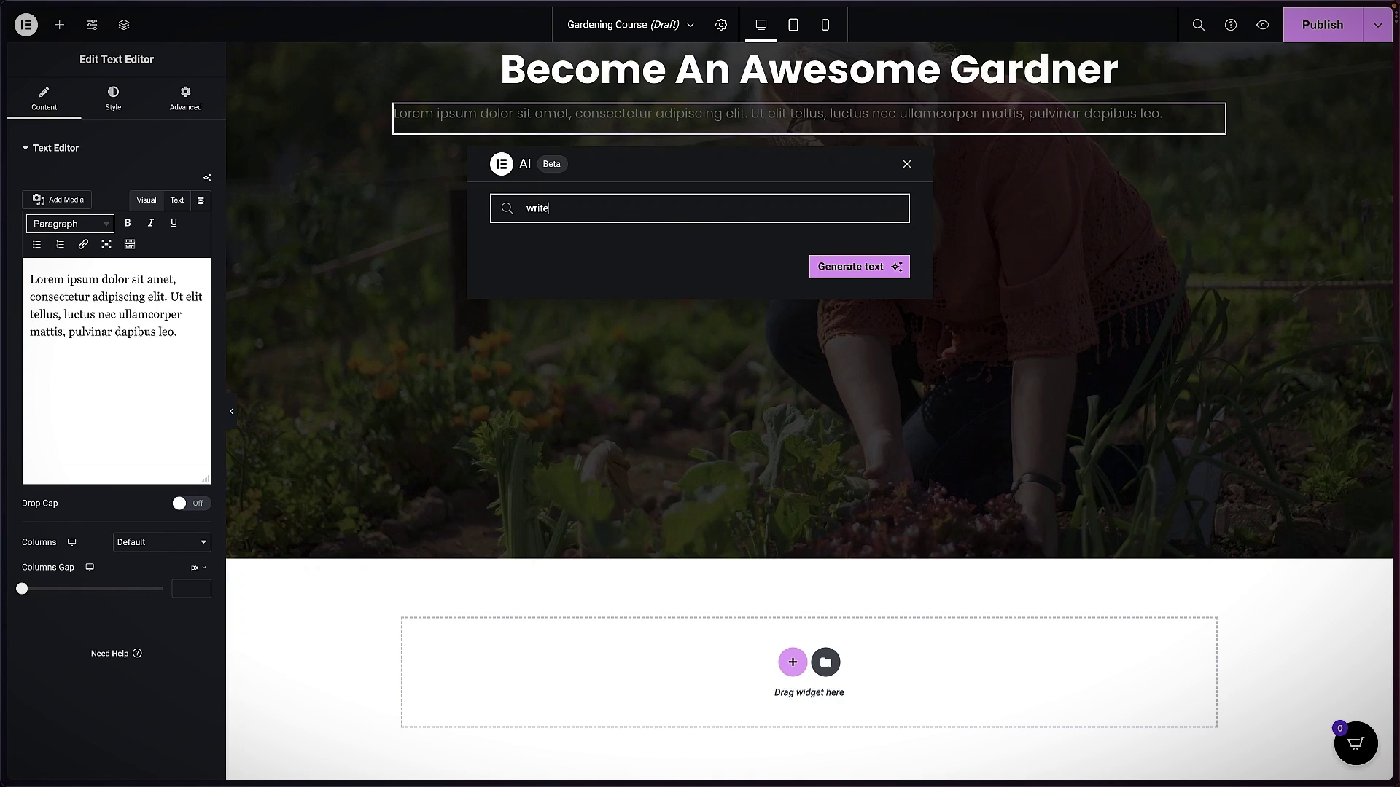
pyautogui.write(' a short description for "become an awesome gardner"')
pyautogui.click(848, 273)
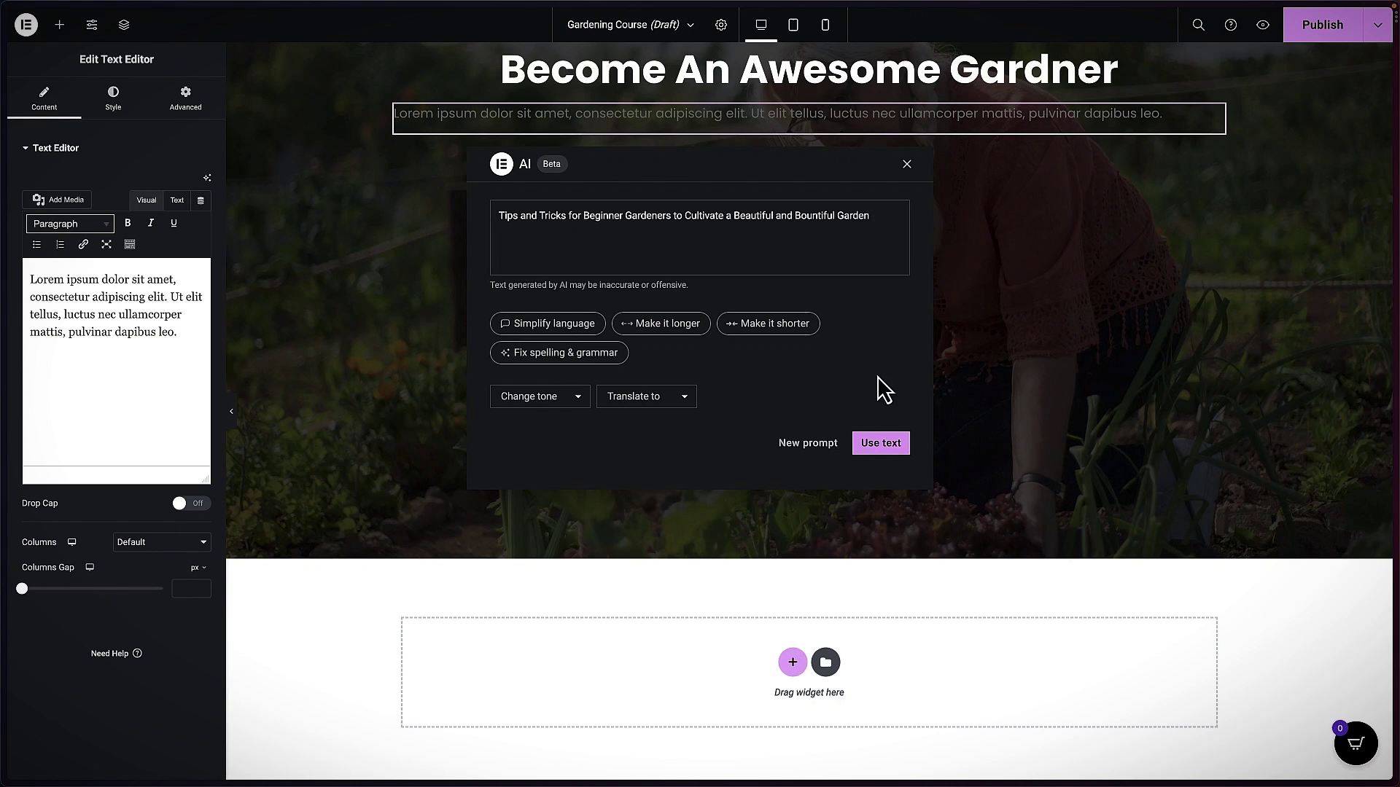
pyautogui.click(891, 445)
# - Centre the subtitle and colour it light grey #E9E9E9
pyautogui.click(114, 101)
pyautogui.click(162, 183)
pyautogui.click(204, 215)
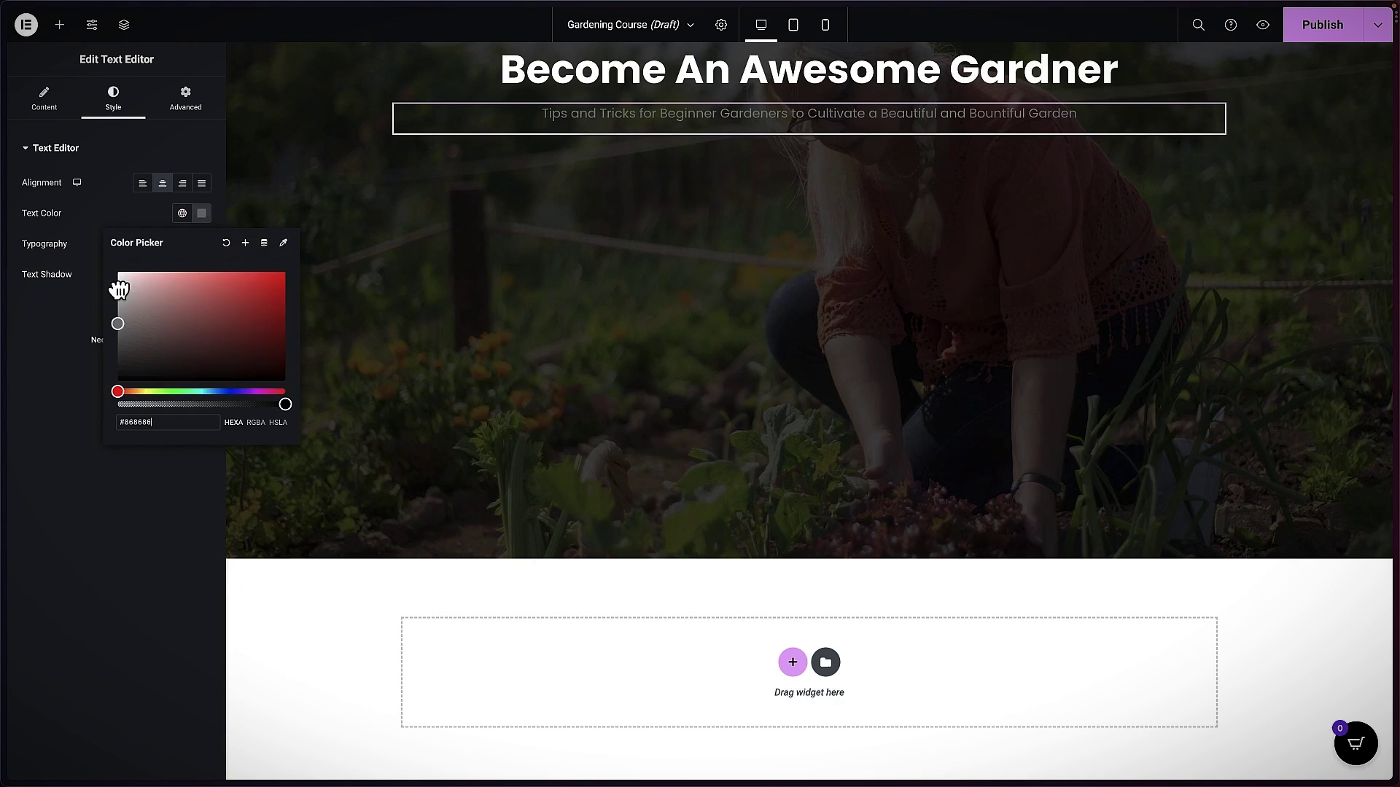
pyautogui.moveTo(119, 290); pyautogui.dragTo(118, 281)
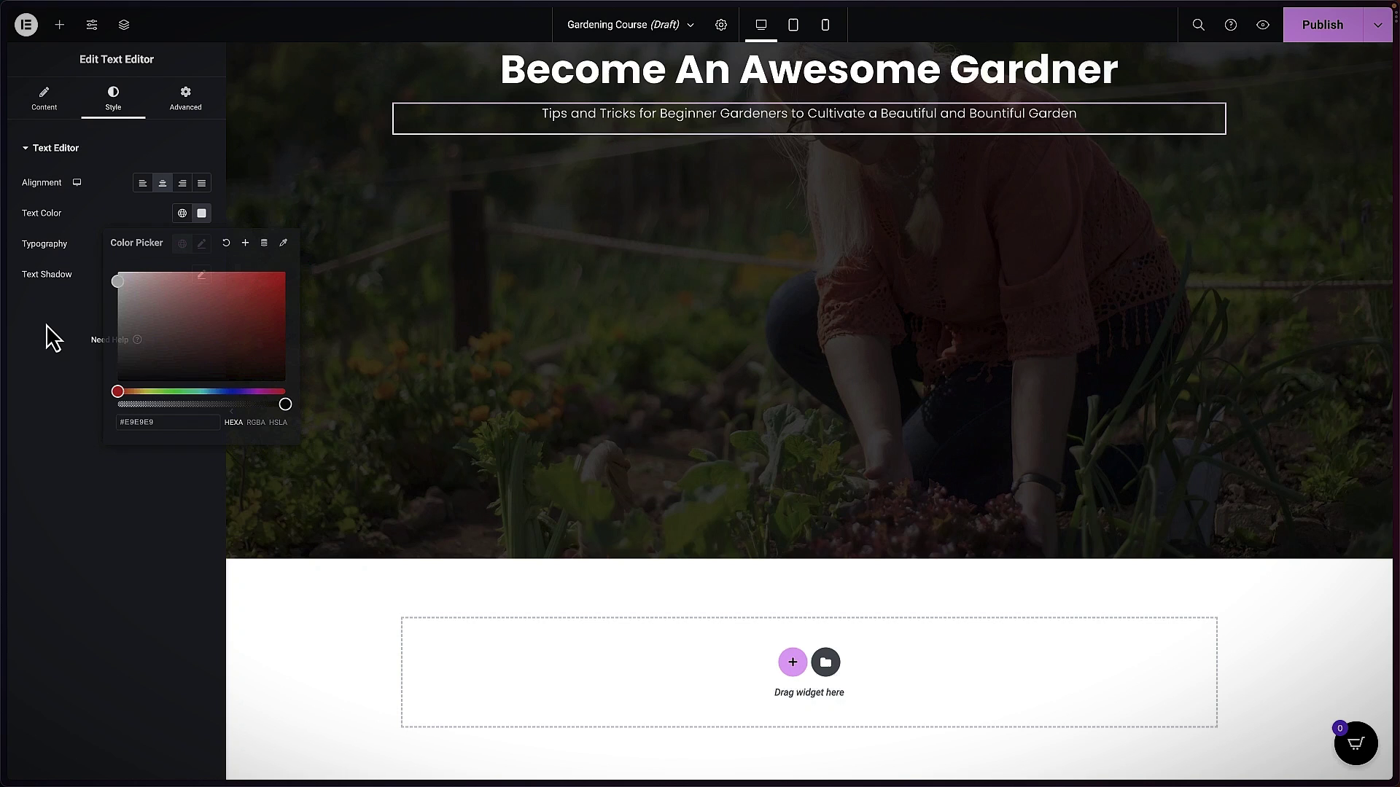
pyautogui.click(88, 110)
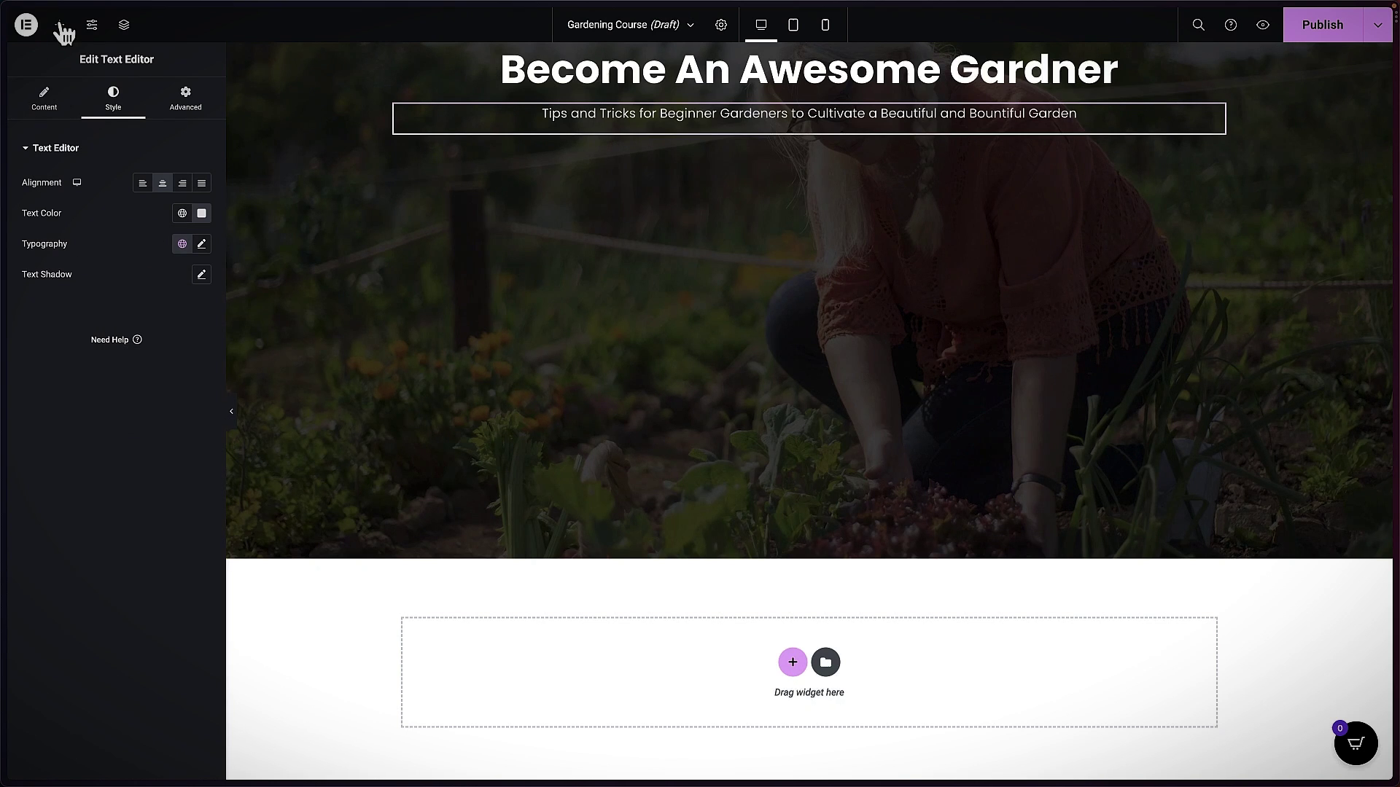
# - Add a Stripe Button widget below the subtitle
pyautogui.click(61, 27)
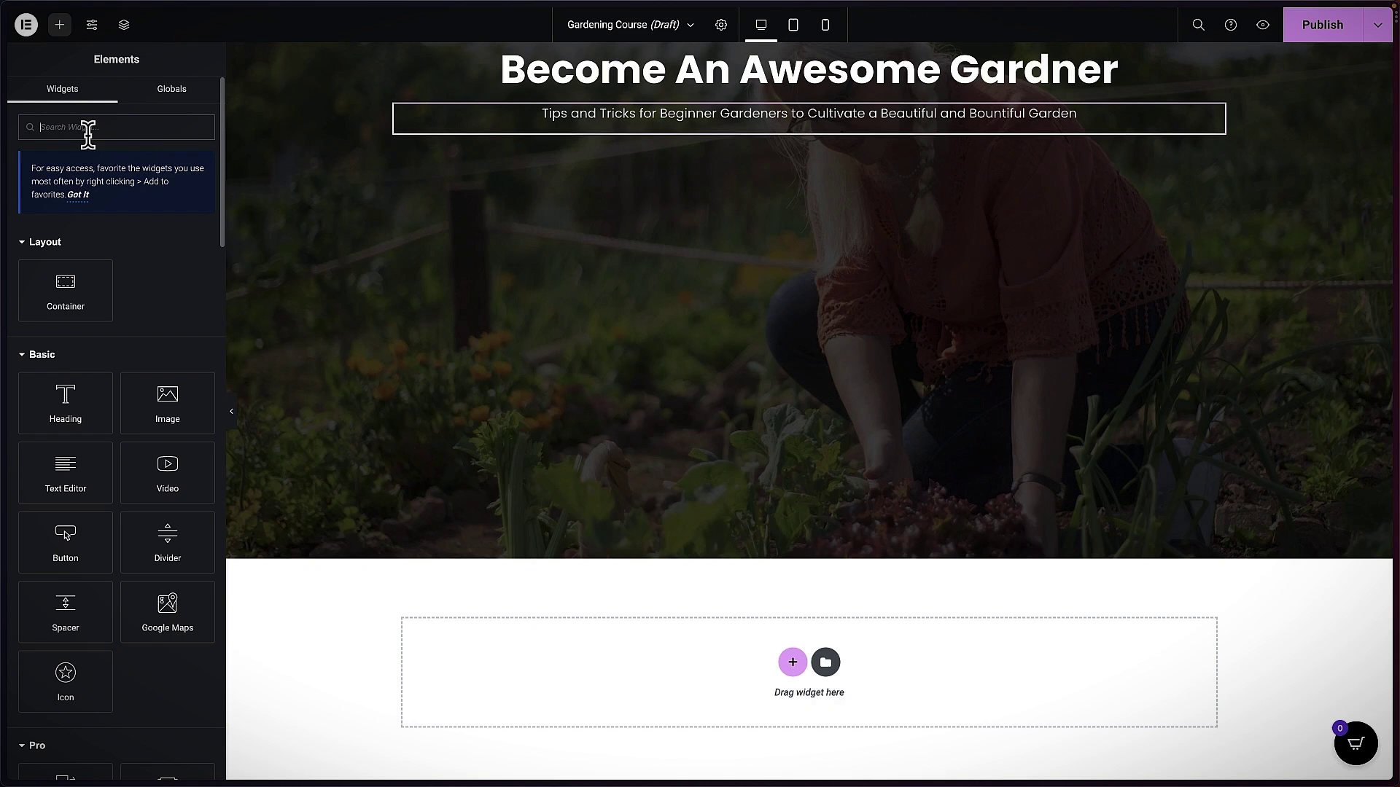
pyautogui.write('stripe')
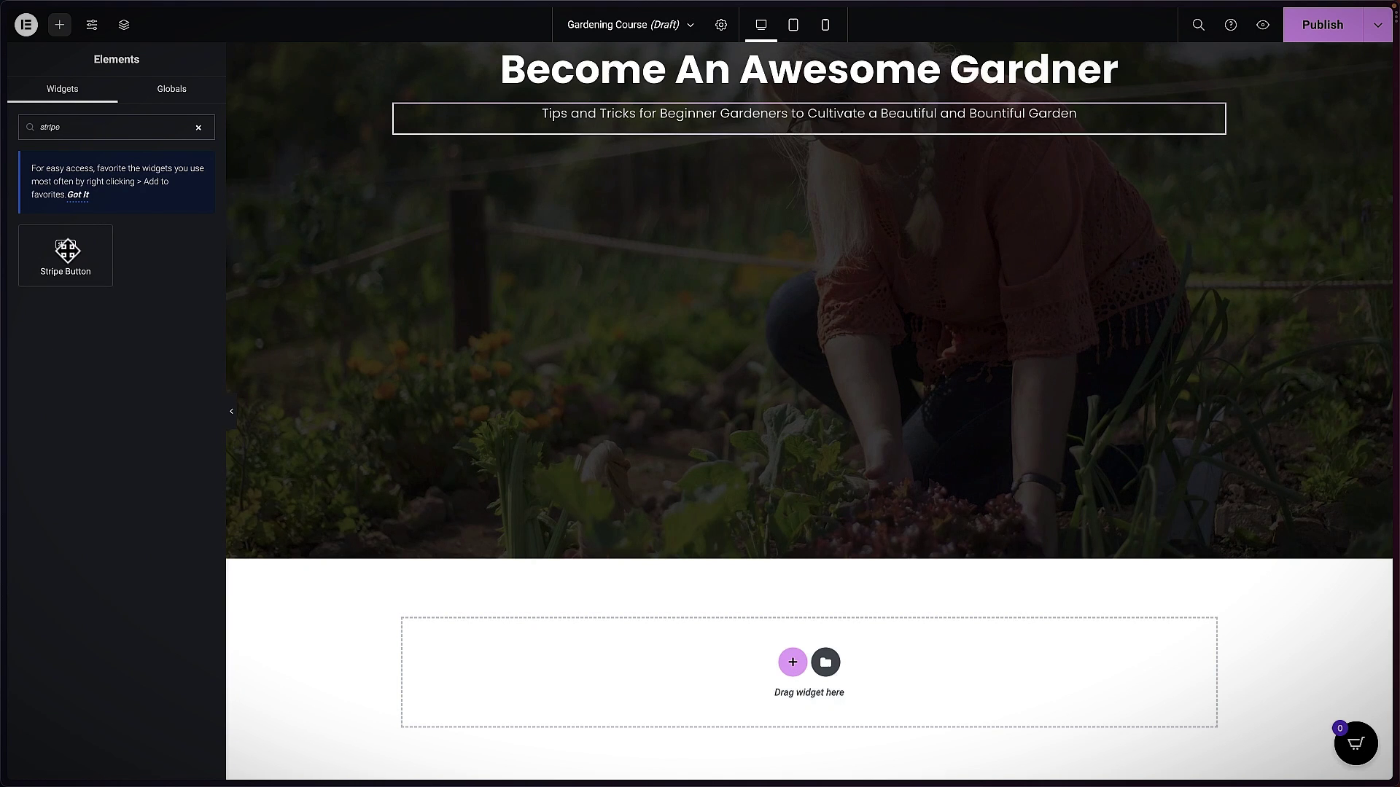
pyautogui.moveTo(67, 250); pyautogui.dragTo(829, 124)
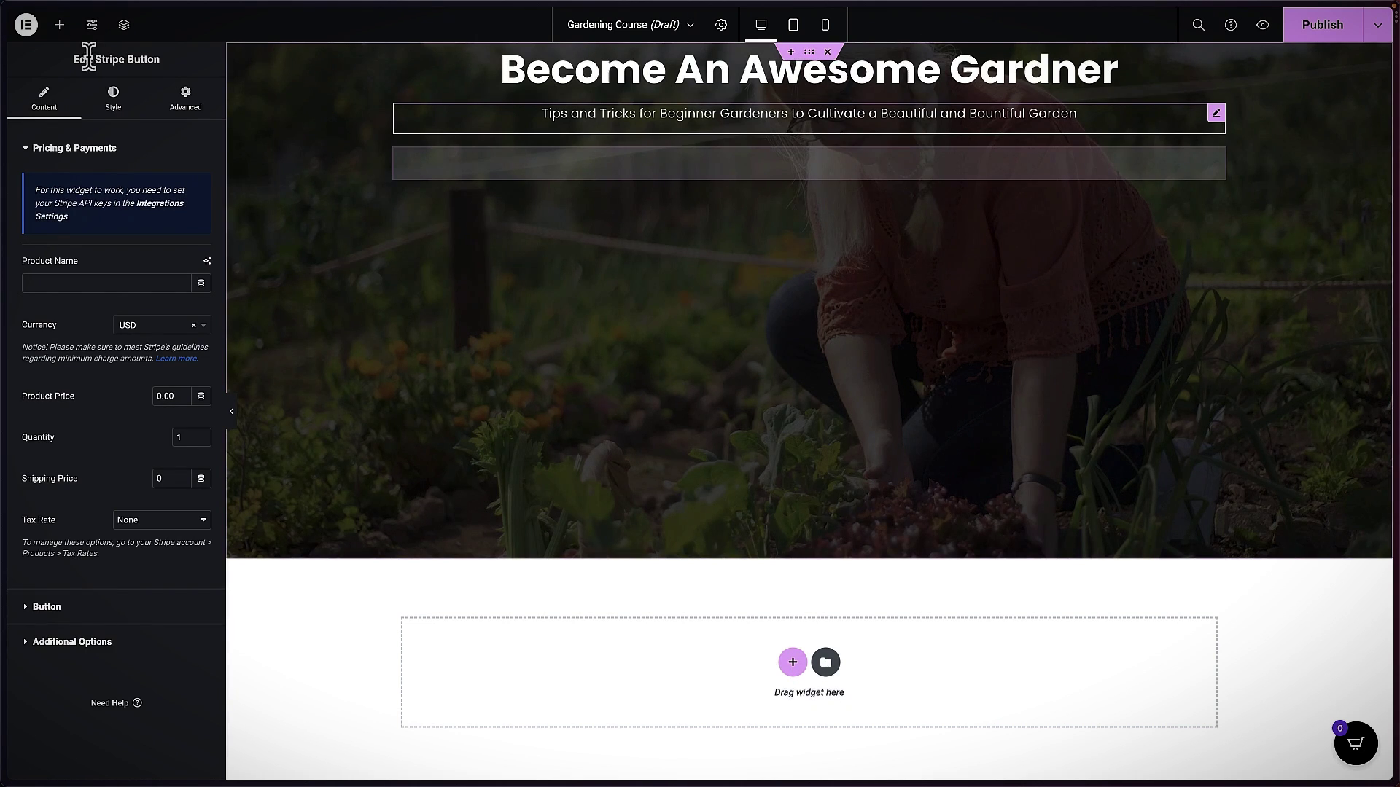
# - Add a PayPal Button below the Stripe button, then delete it
pyautogui.click(60, 25)
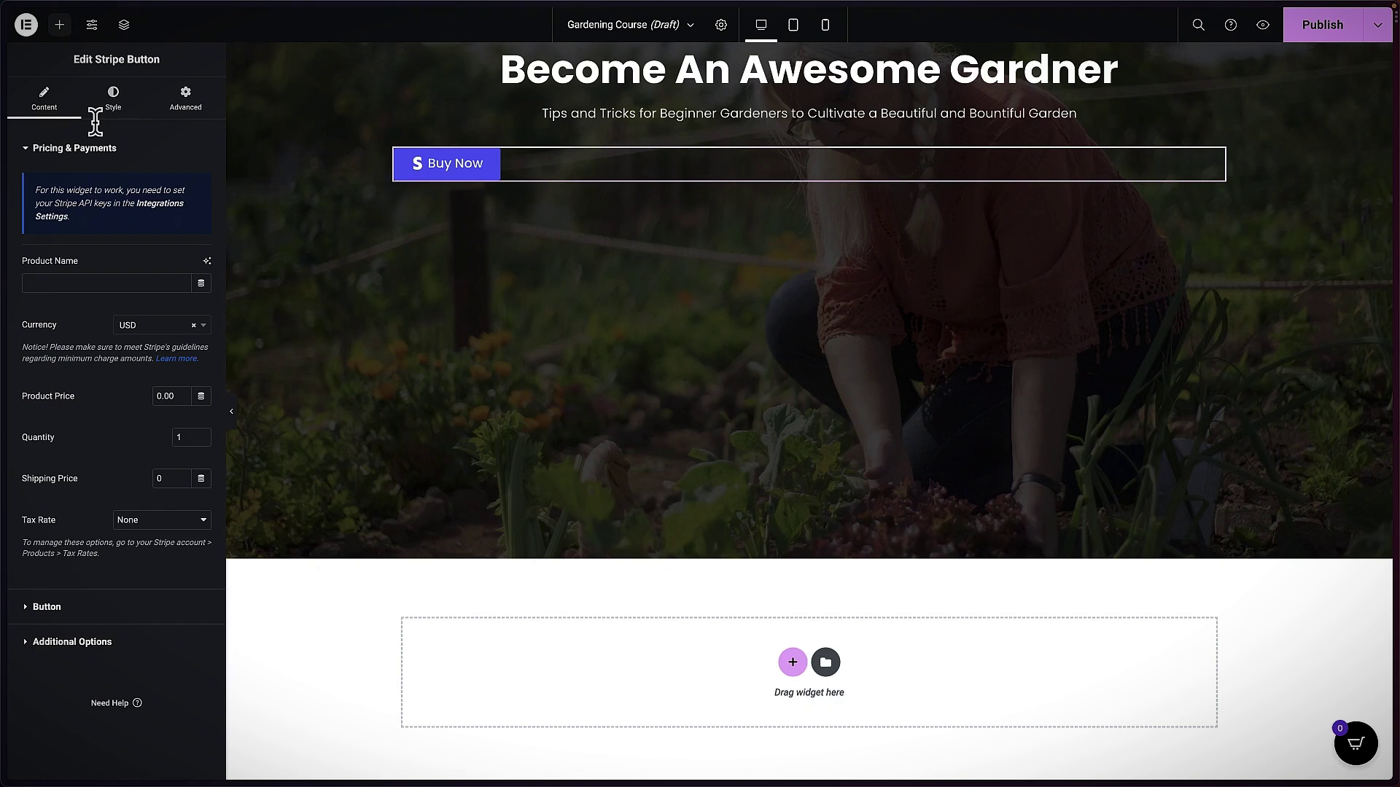
pyautogui.write('p')
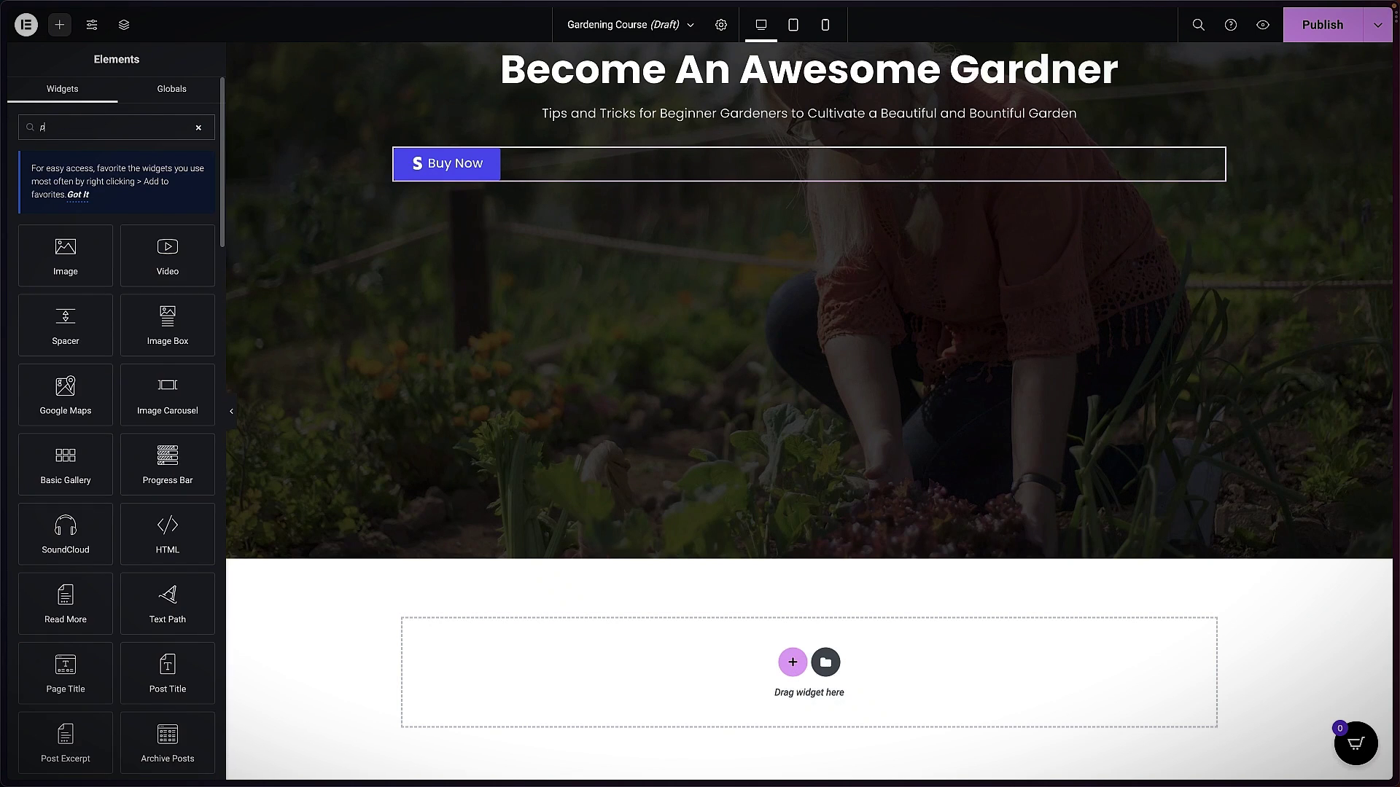
pyautogui.write('aypal')
pyautogui.moveTo(65, 251); pyautogui.dragTo(596, 182)
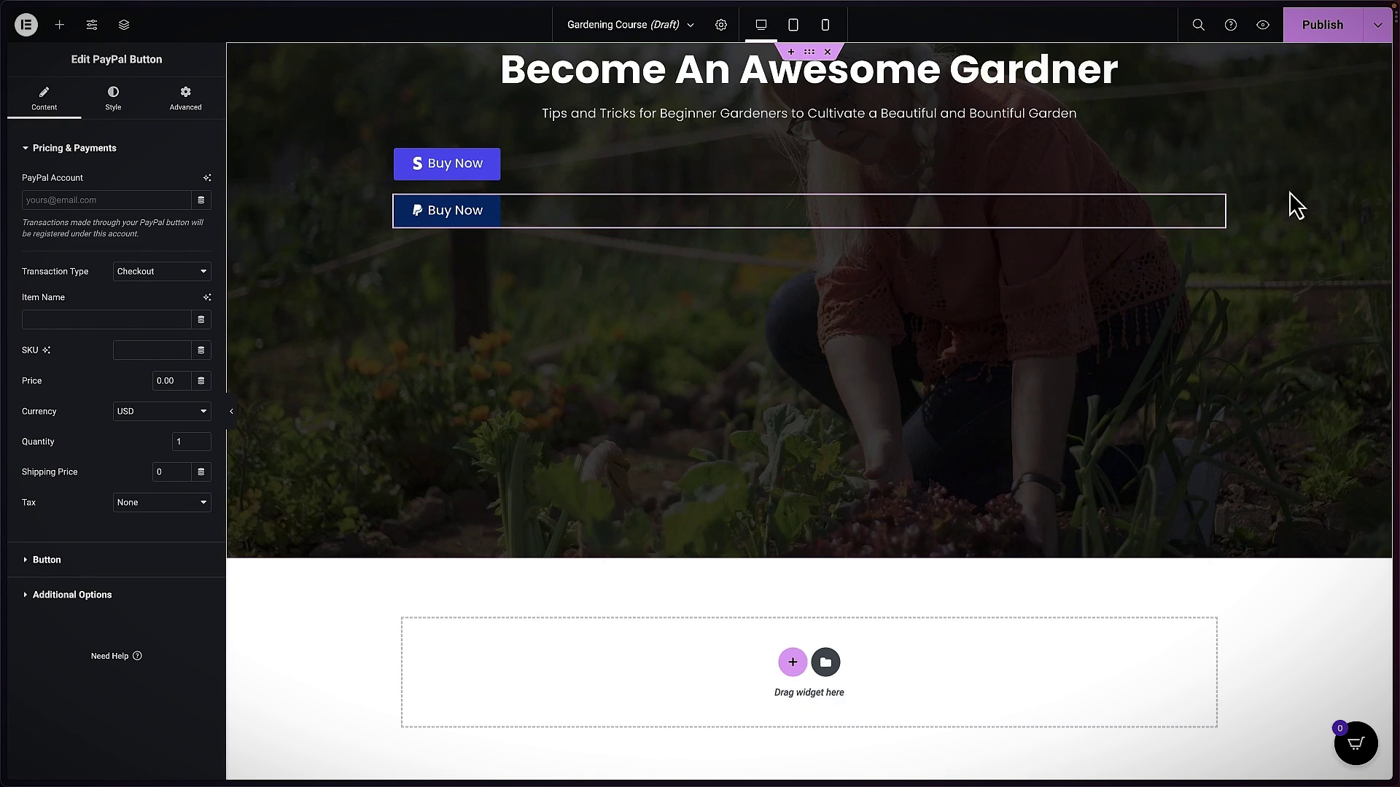
pyautogui.moveTo(1222, 216)
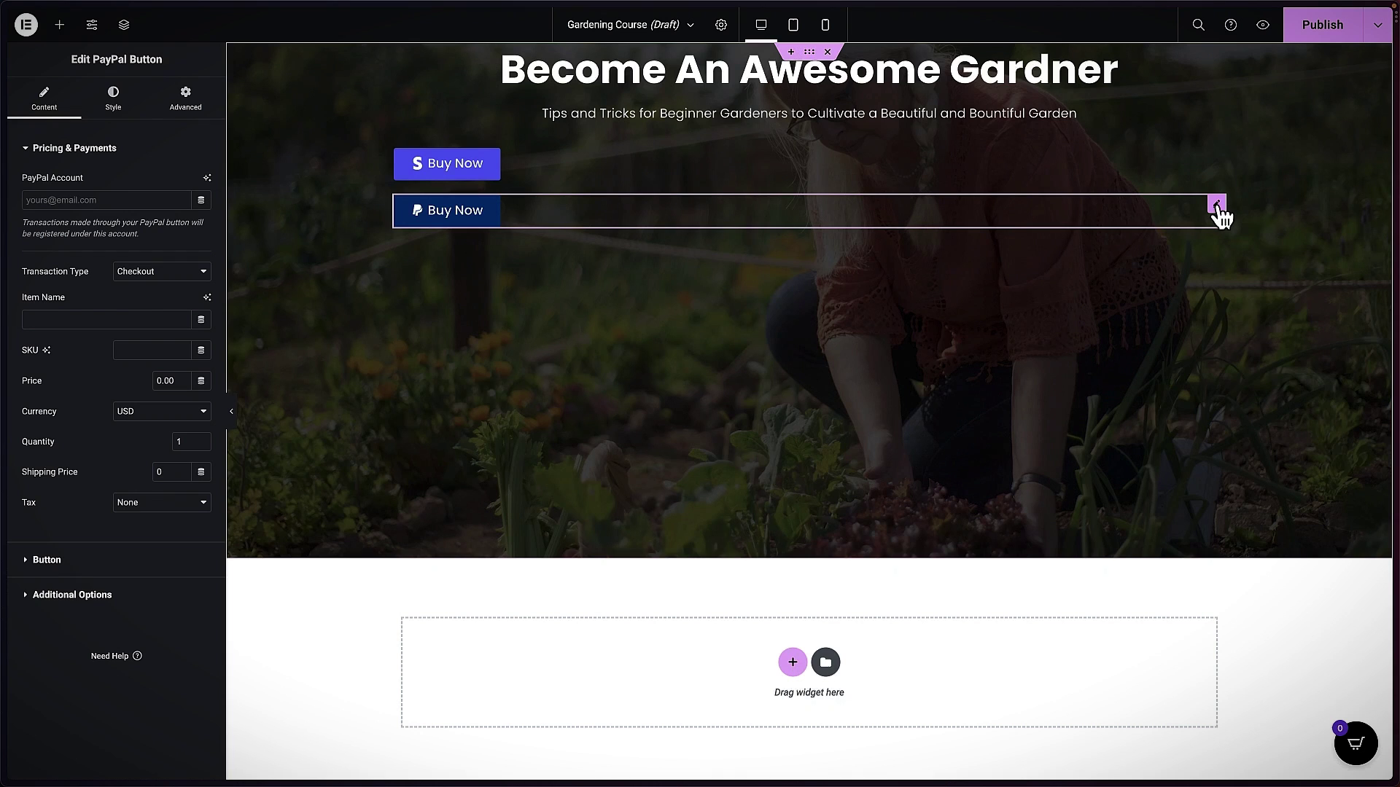
pyautogui.rightClick(1269, 372)
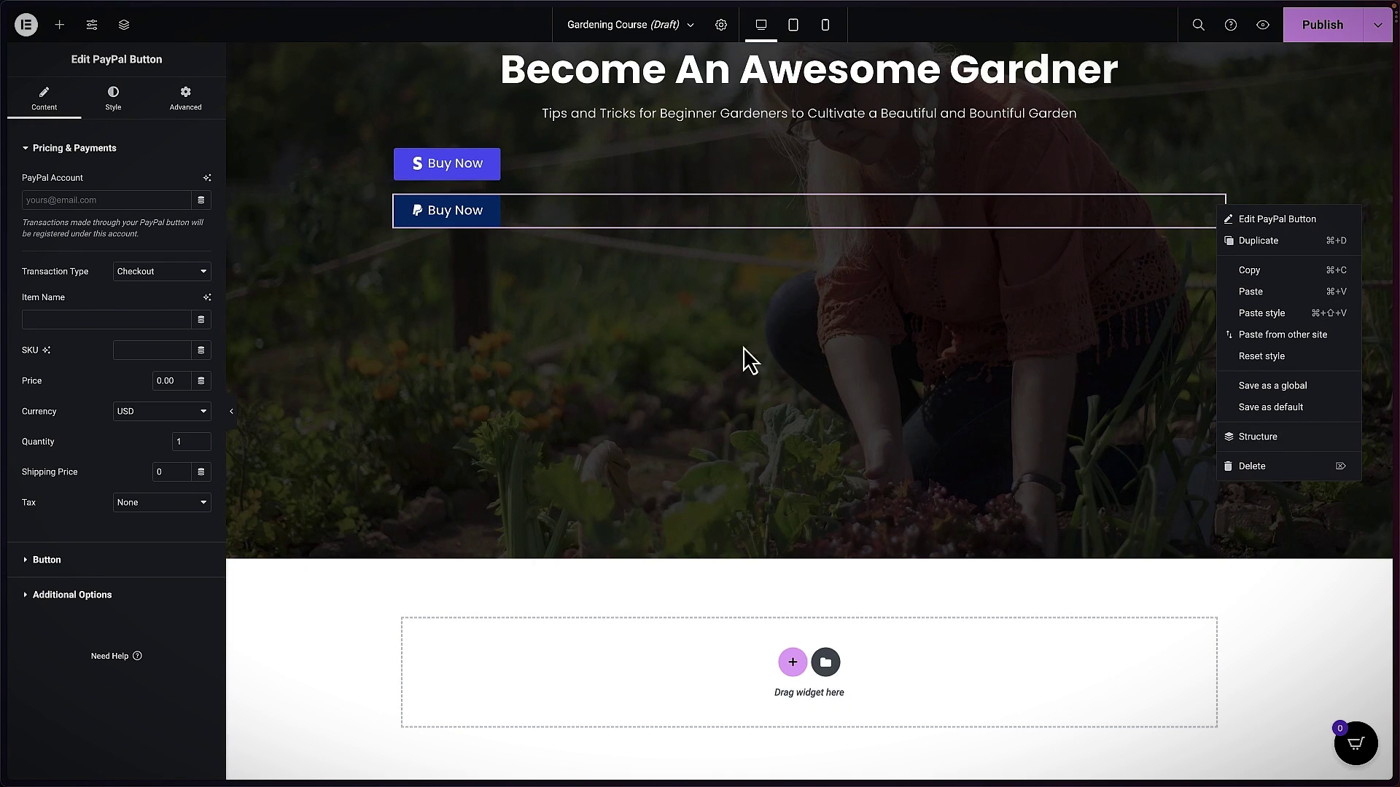
pyautogui.press('Delete')
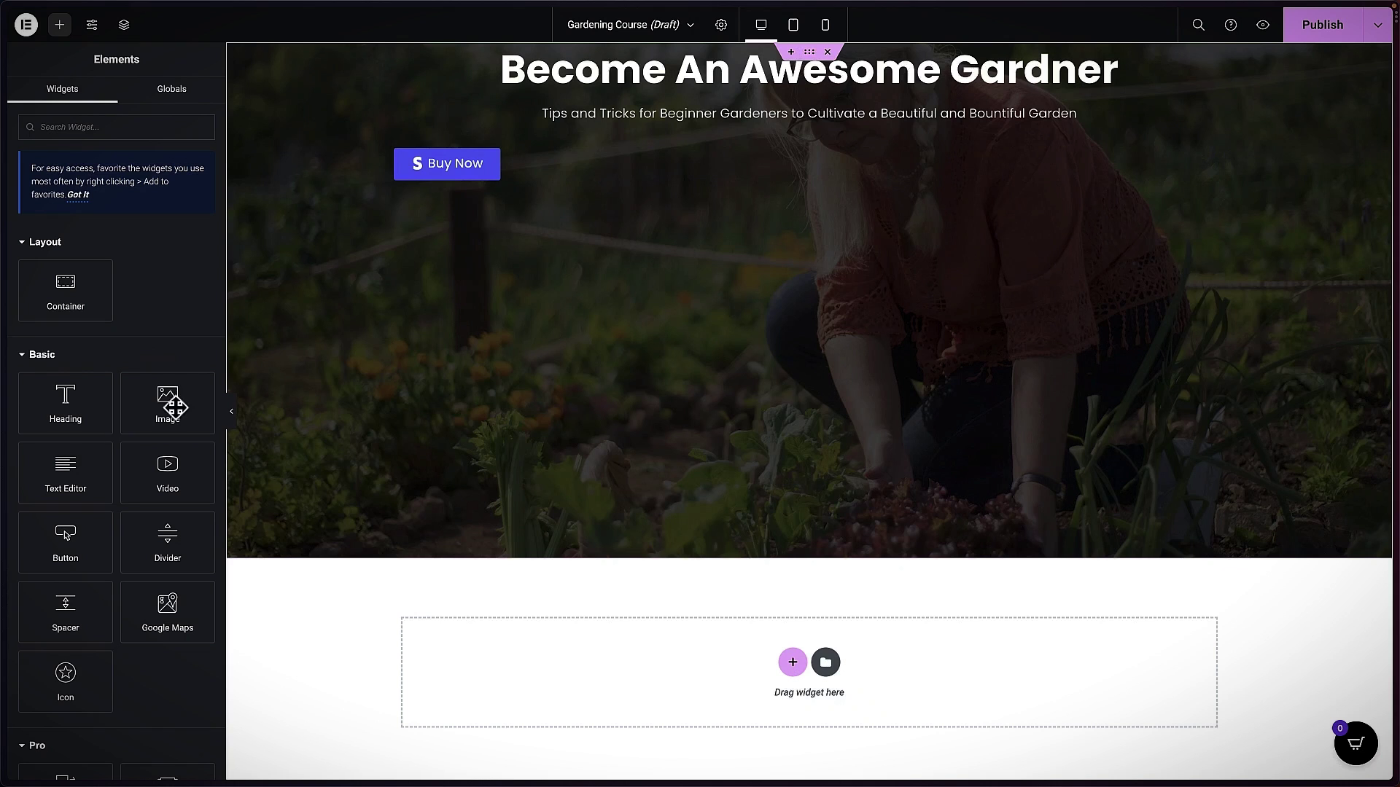
# - Centre the Buy Now button and add a centred 'ONLY $47' heading above it
pyautogui.click(1218, 162)
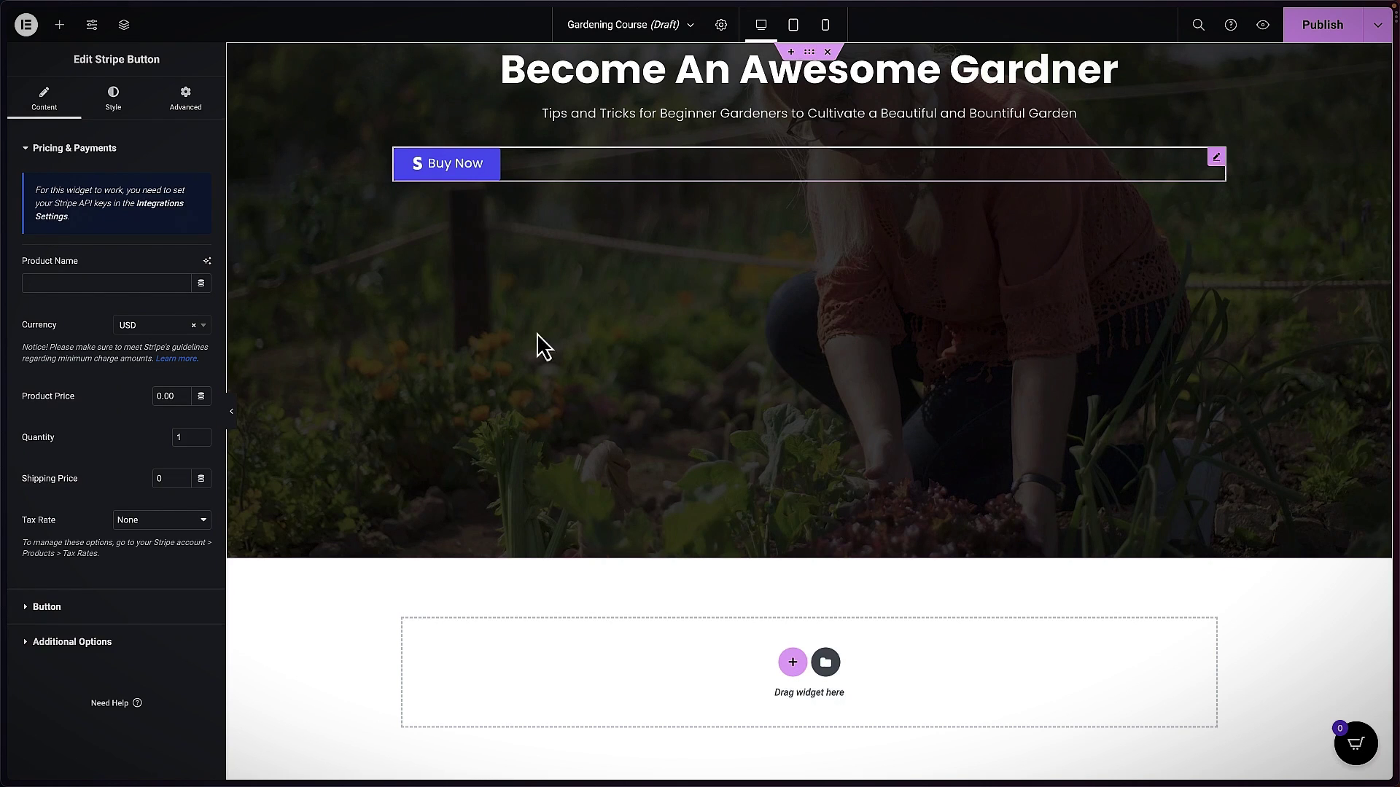
pyautogui.click(134, 103)
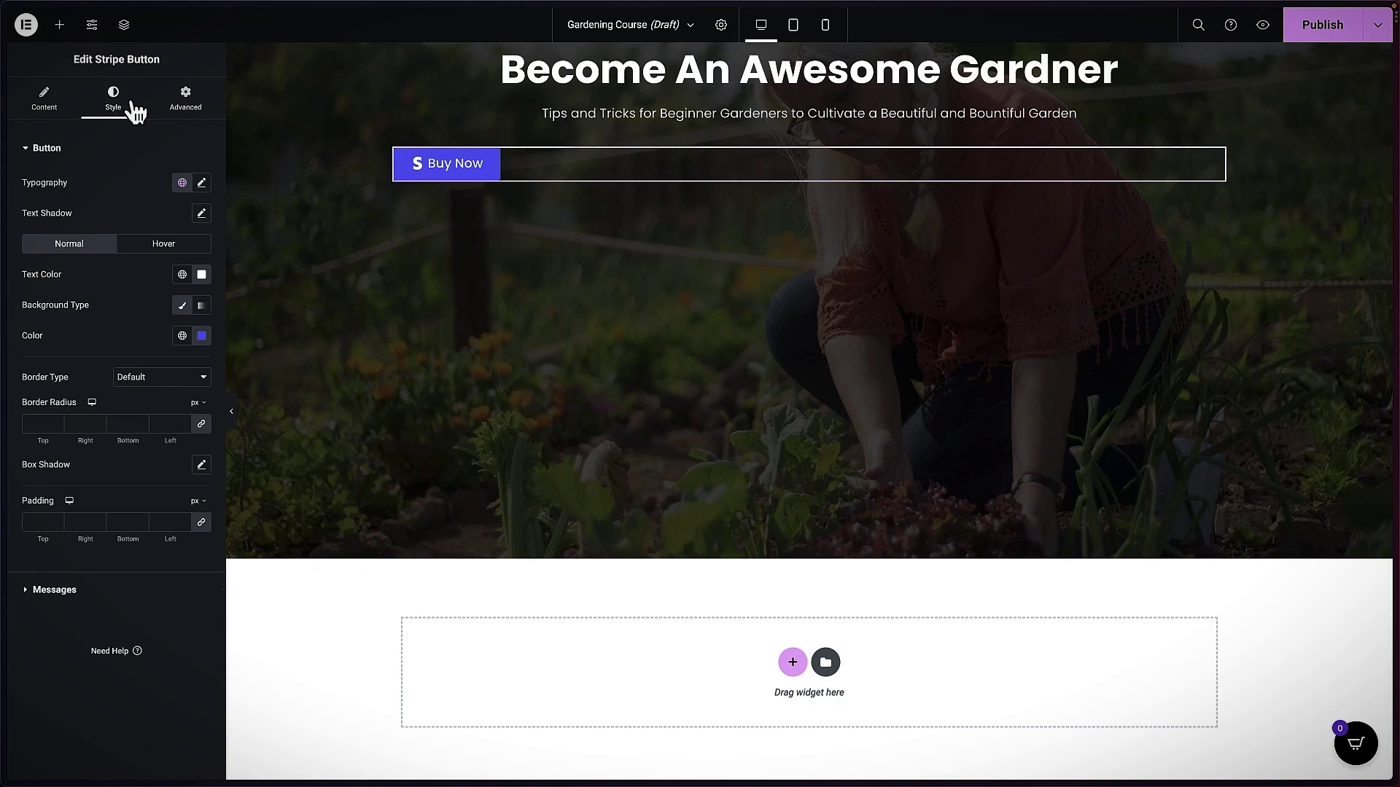
pyautogui.click(185, 98)
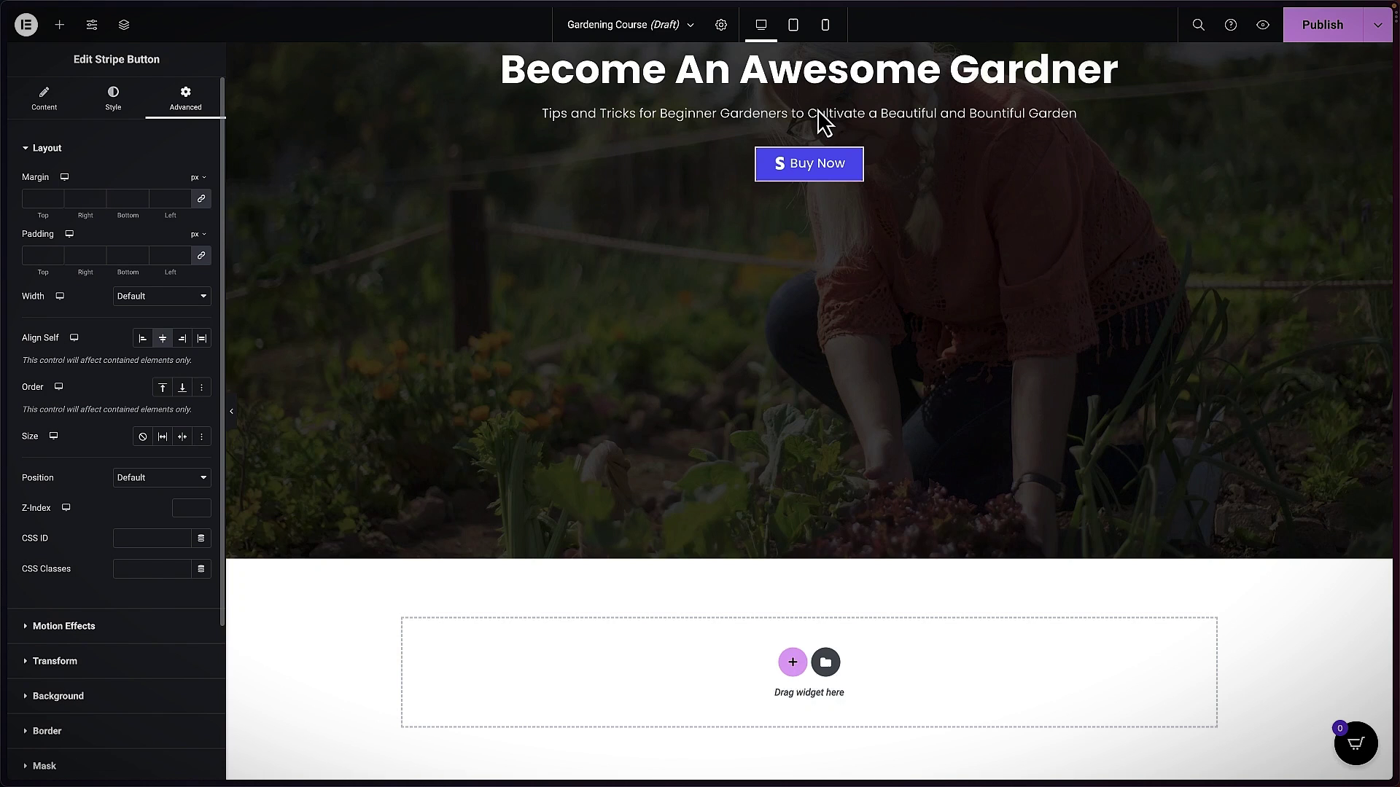
pyautogui.click(60, 26)
pyautogui.moveTo(66, 406); pyautogui.dragTo(819, 139)
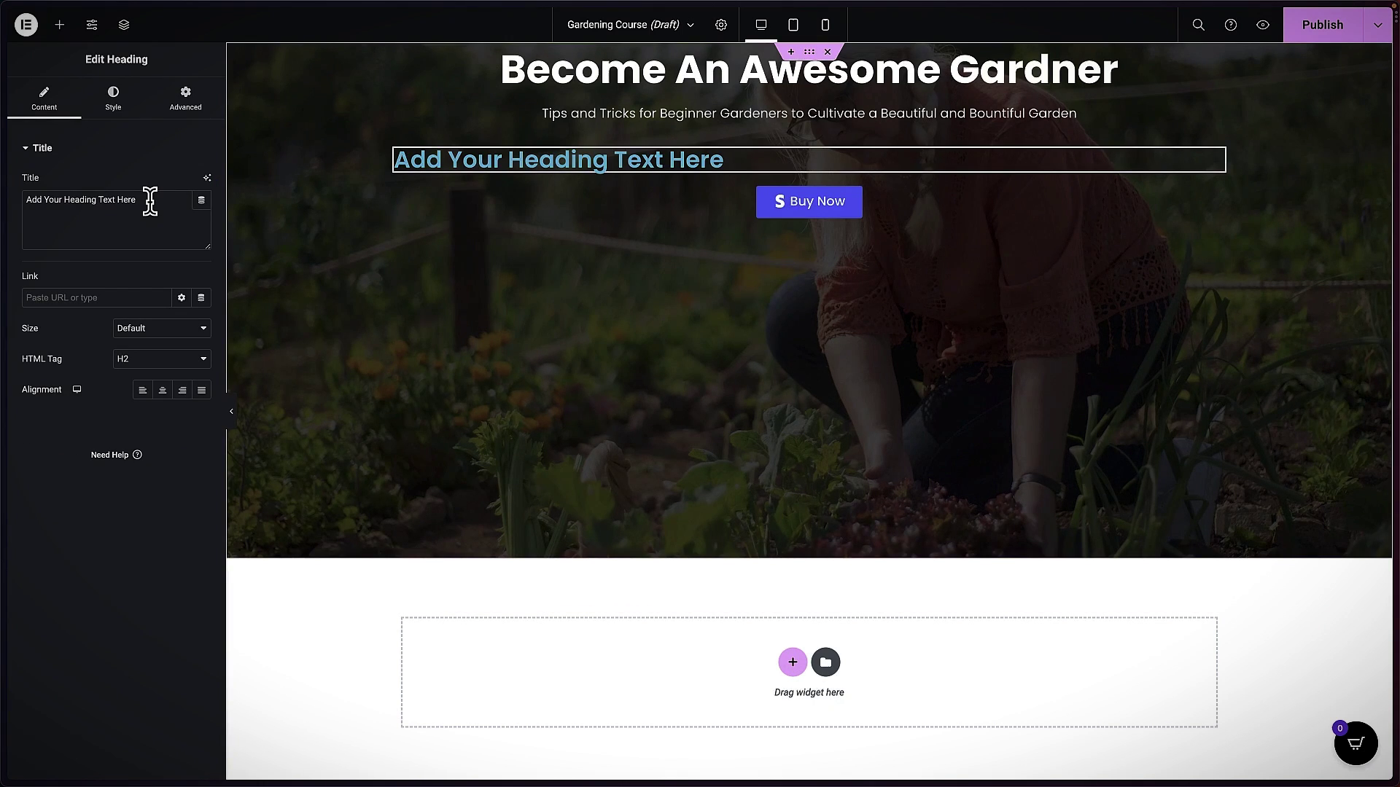
pyautogui.click(150, 201)
pyautogui.hotkey('ctrl', 'a')
pyautogui.write('O')
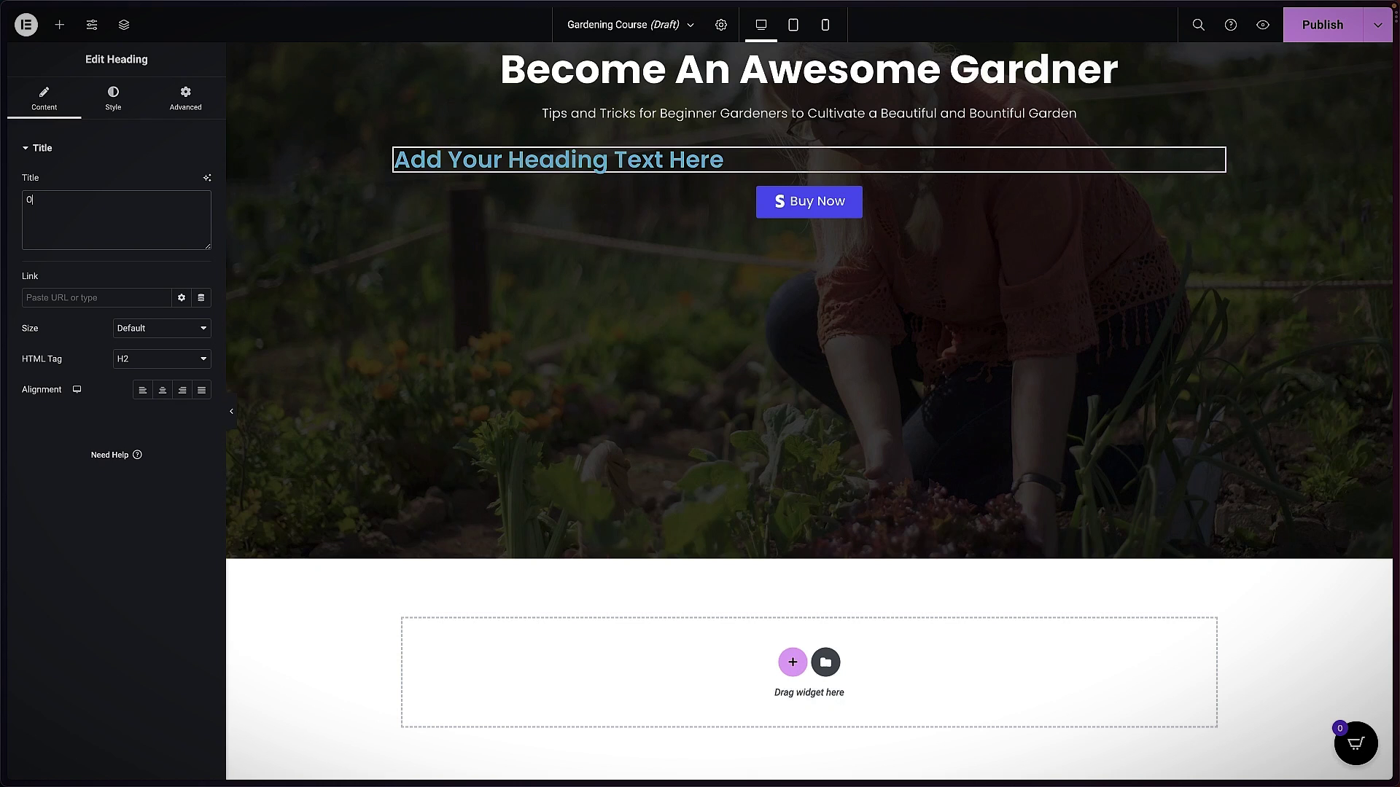
pyautogui.write('NLY $47')
pyautogui.click(167, 394)
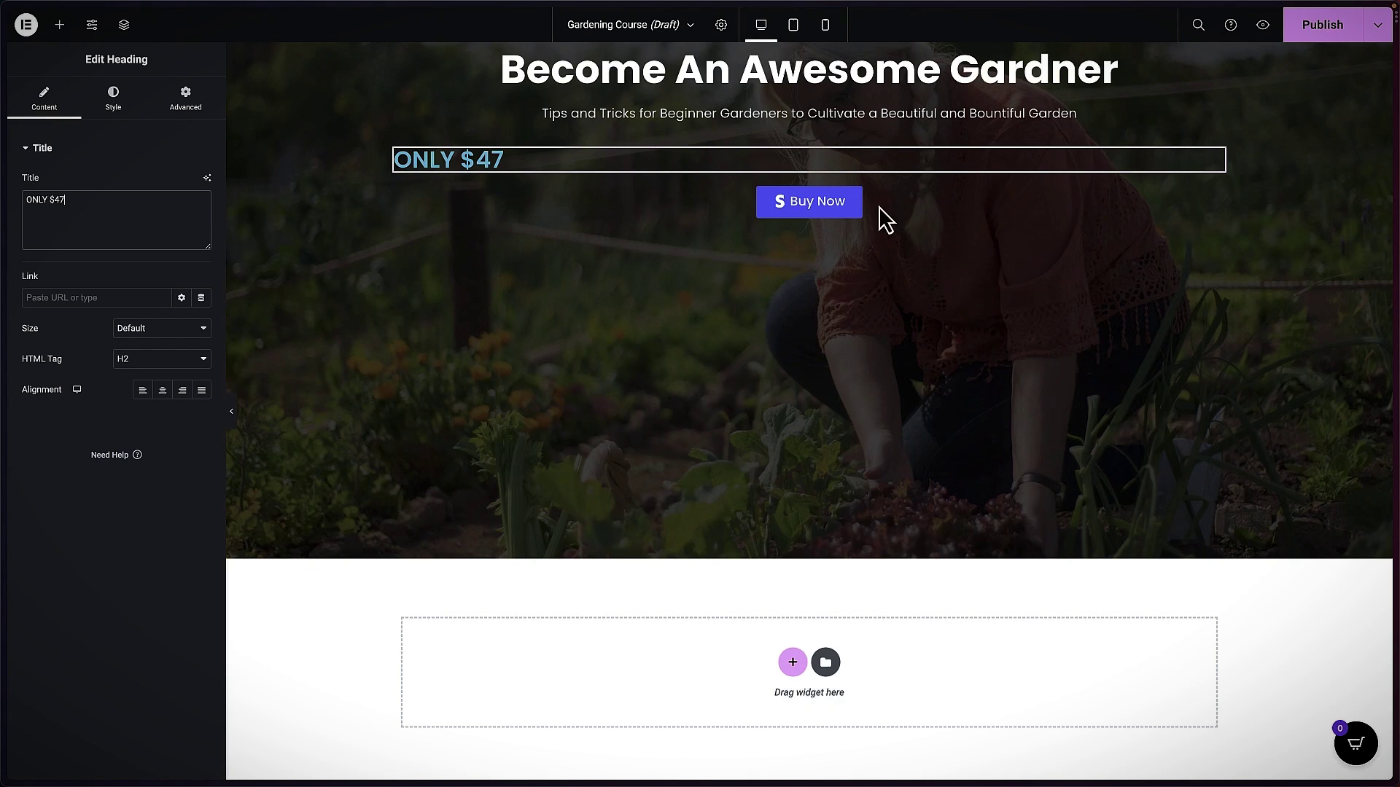
# - Colour the price text olive green, sampled from the garden photo with the eyedropper
pyautogui.moveTo(1219, 166)
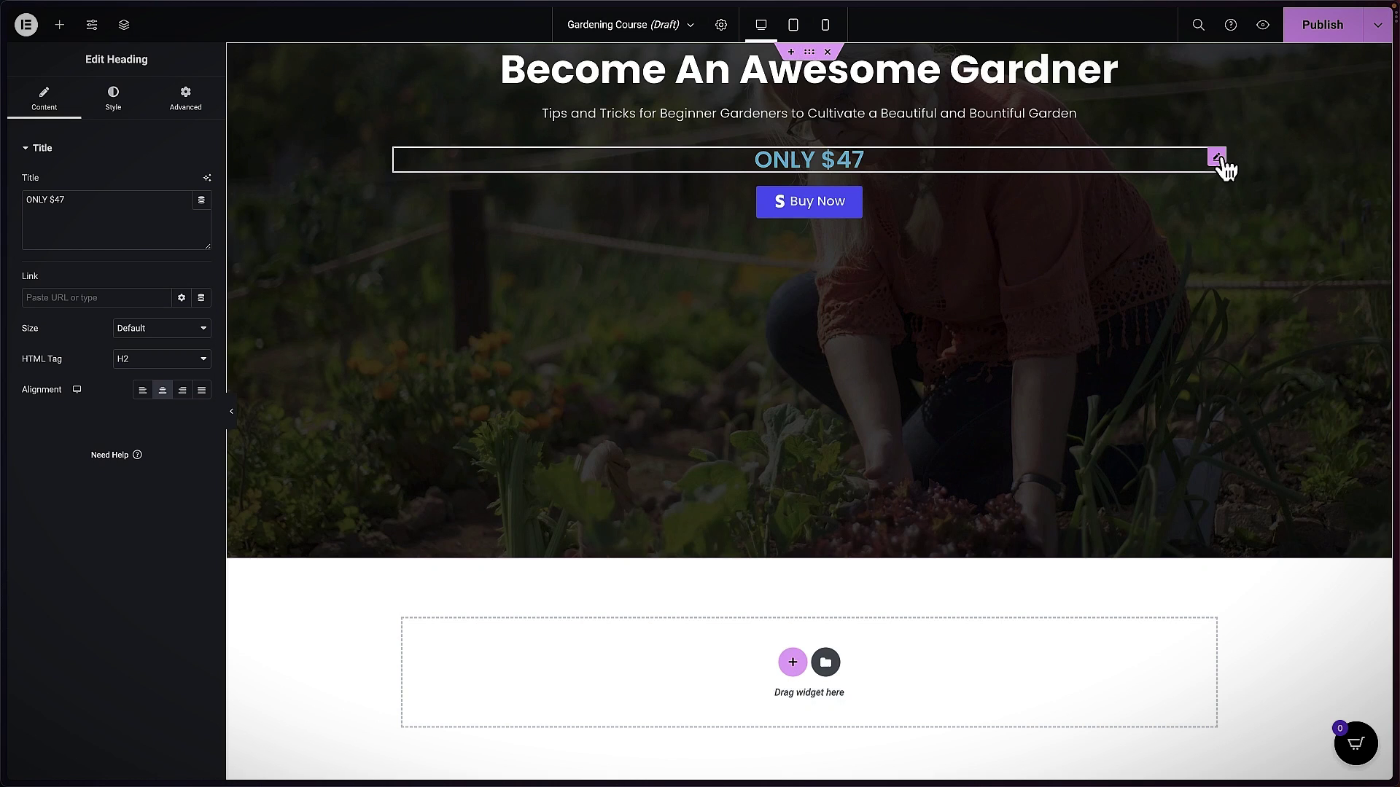
pyautogui.click(116, 113)
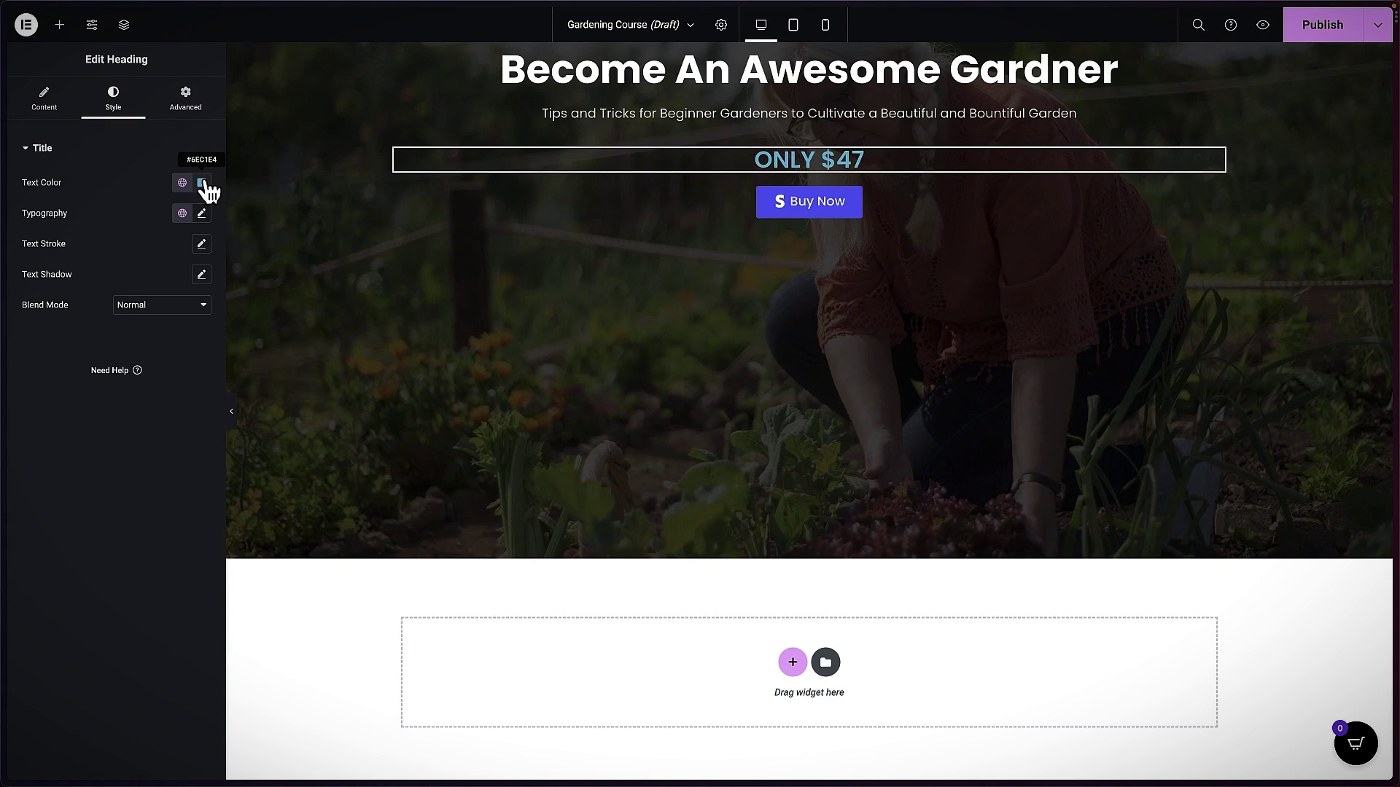
pyautogui.click(203, 184)
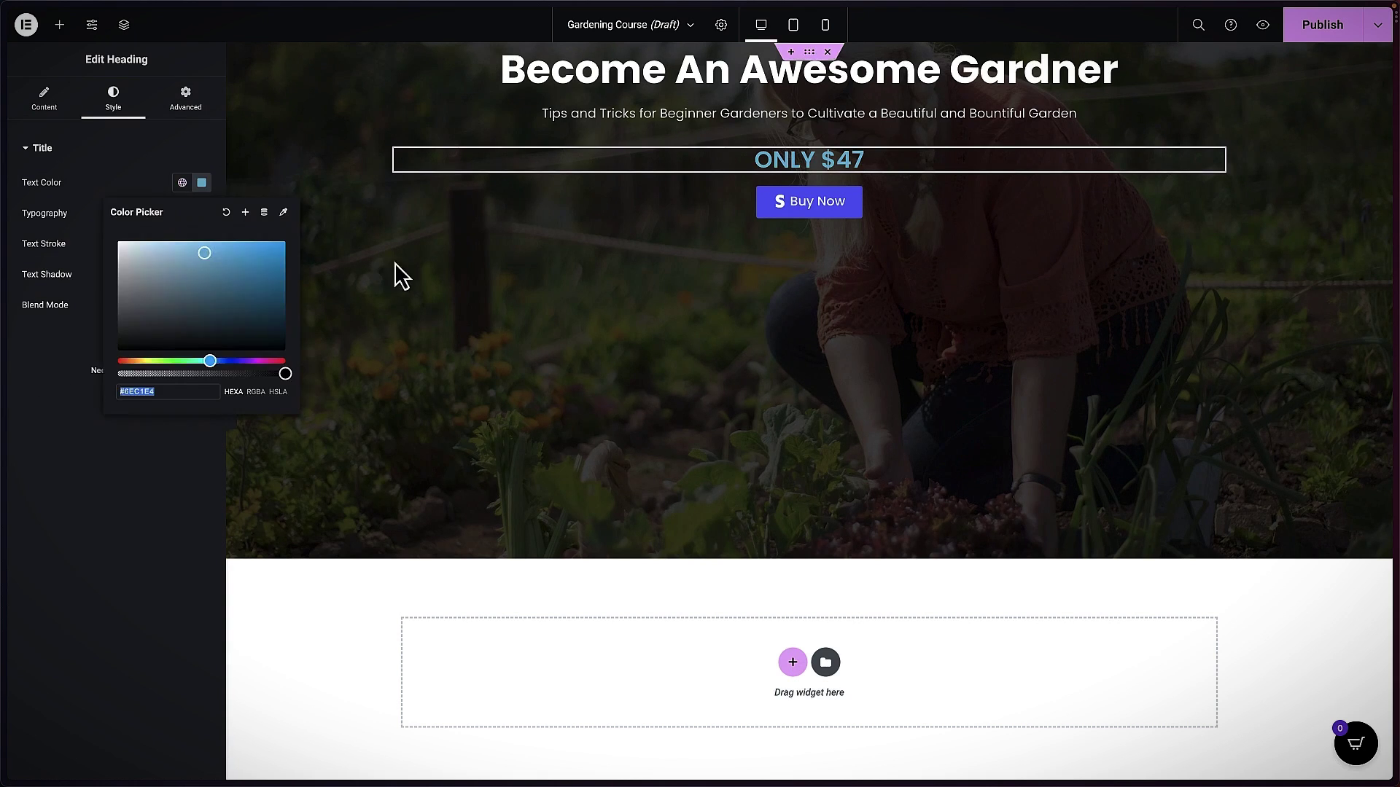
pyautogui.click(286, 213)
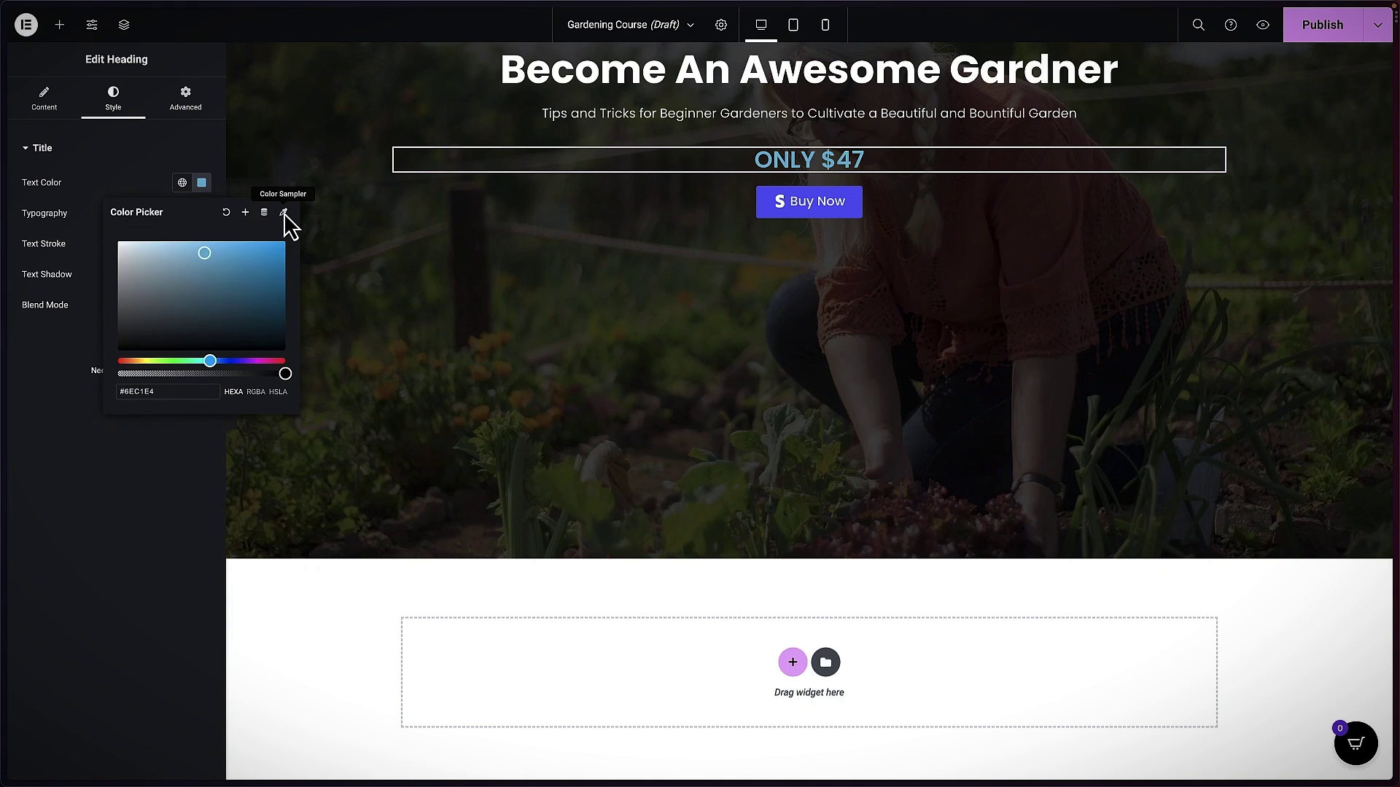
pyautogui.click(582, 464)
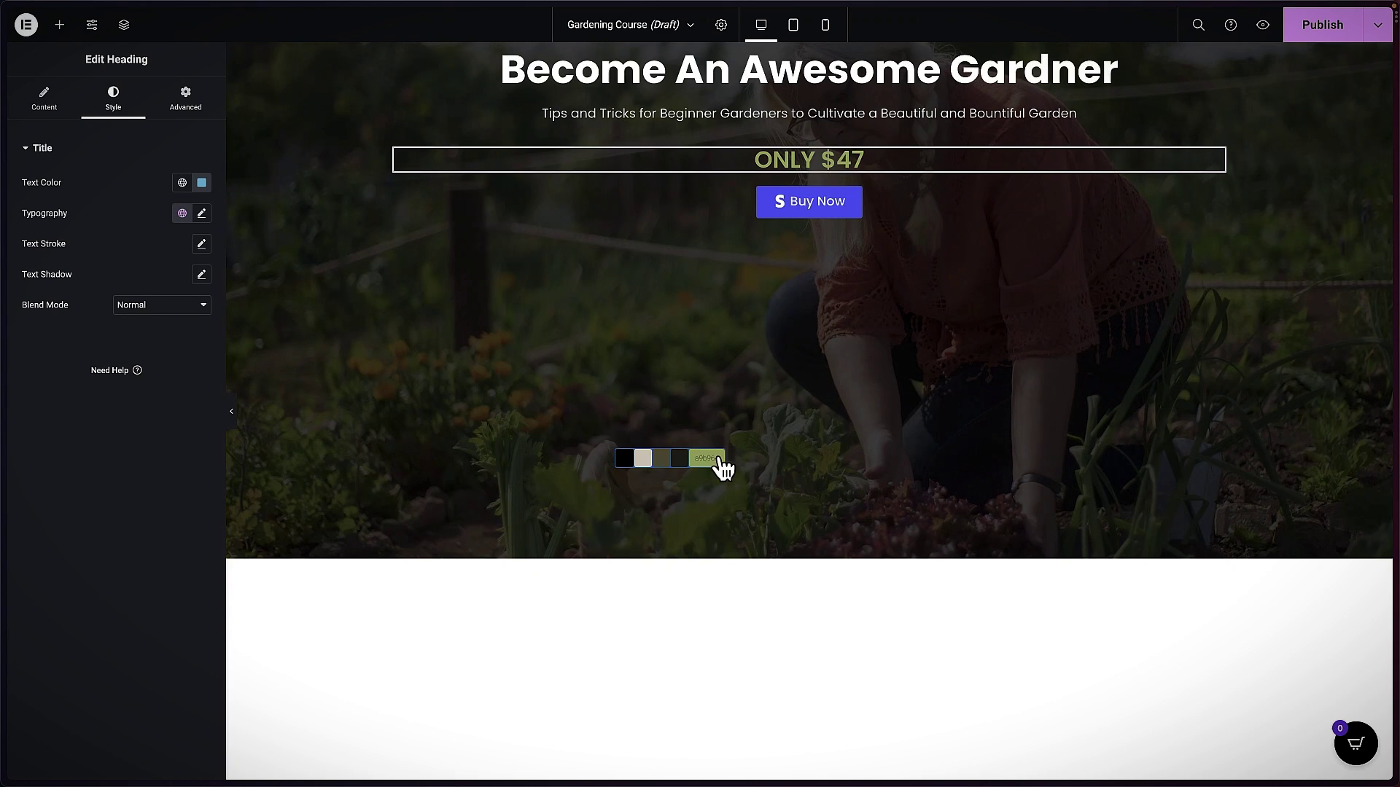
pyautogui.click(718, 462)
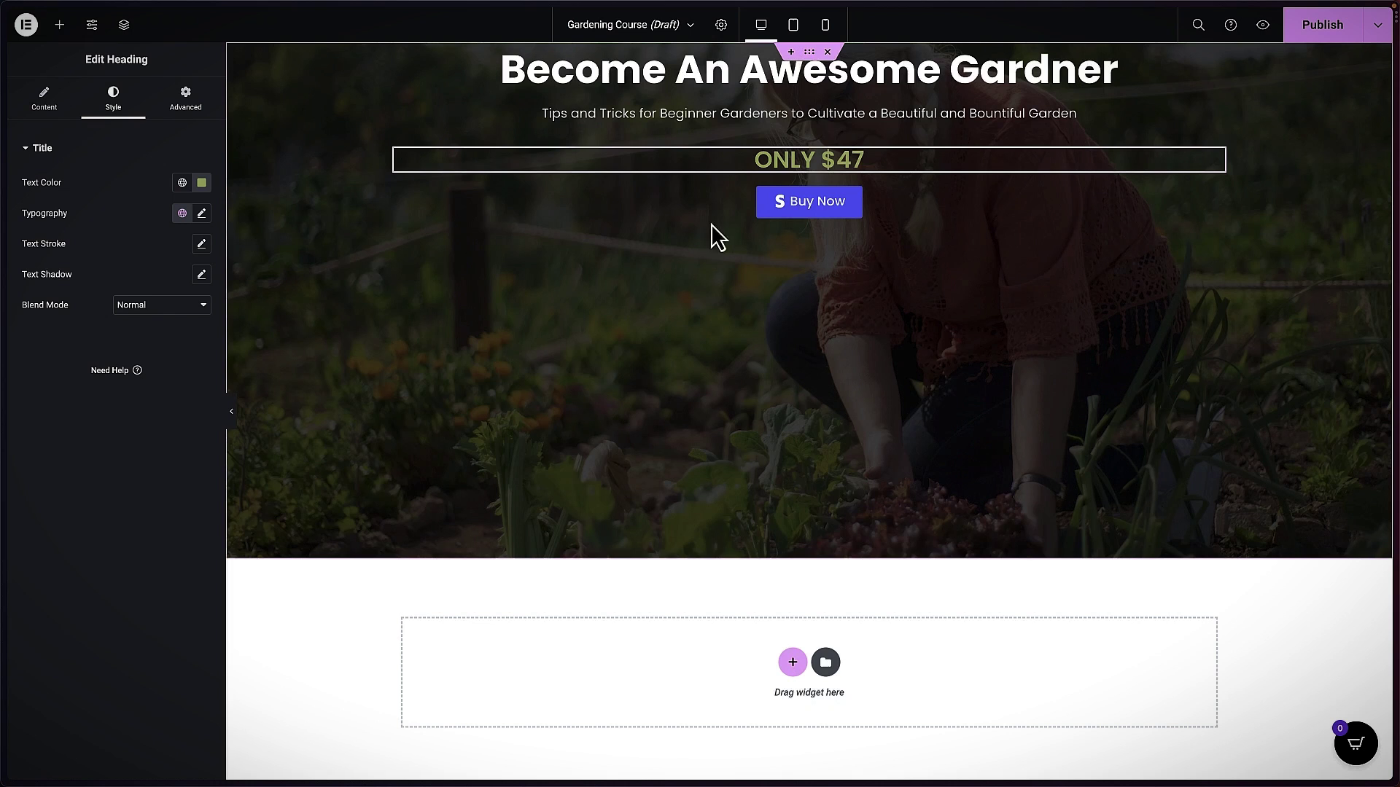
# - Centre the hero container's content vertically with Justify Content Center
pyautogui.click(809, 53)
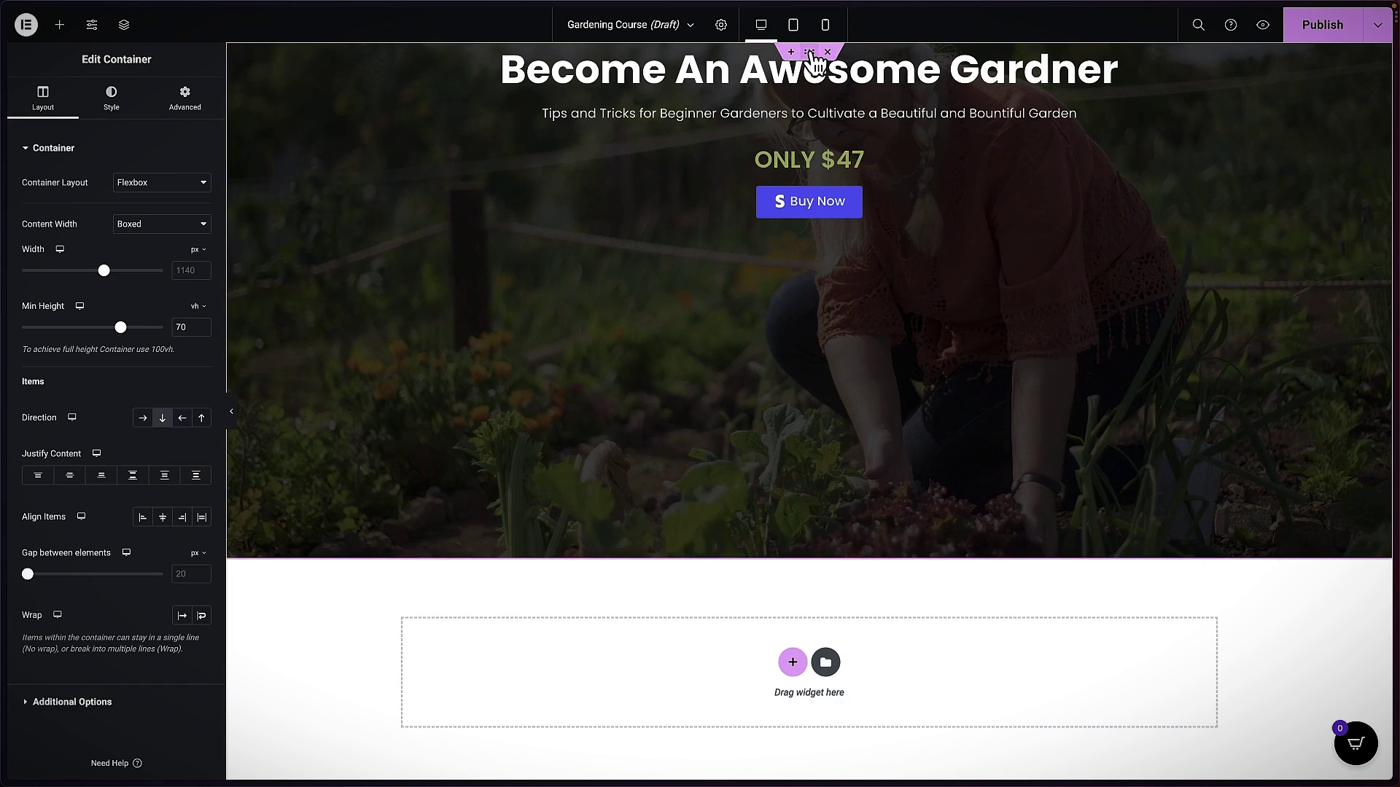
pyautogui.click(70, 477)
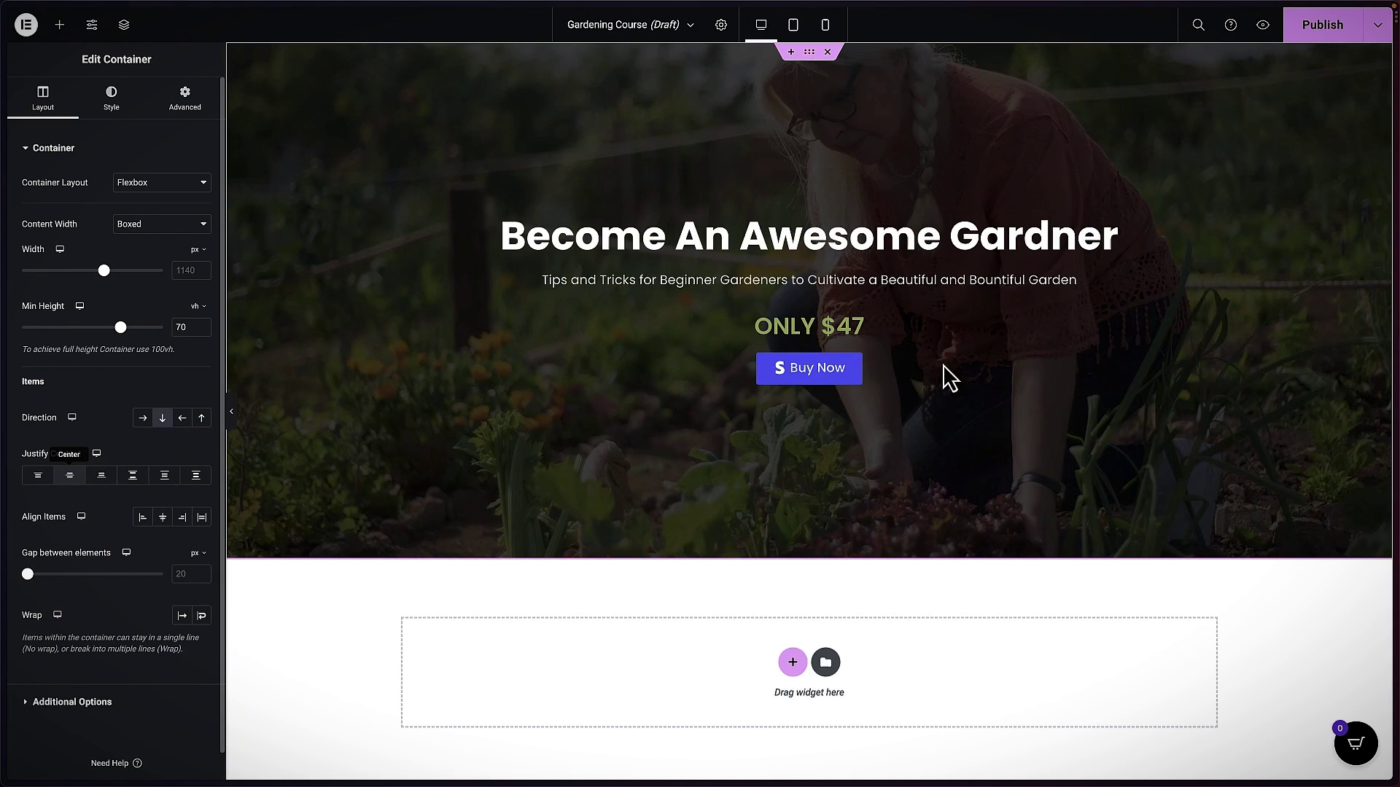
pyautogui.click(854, 368)
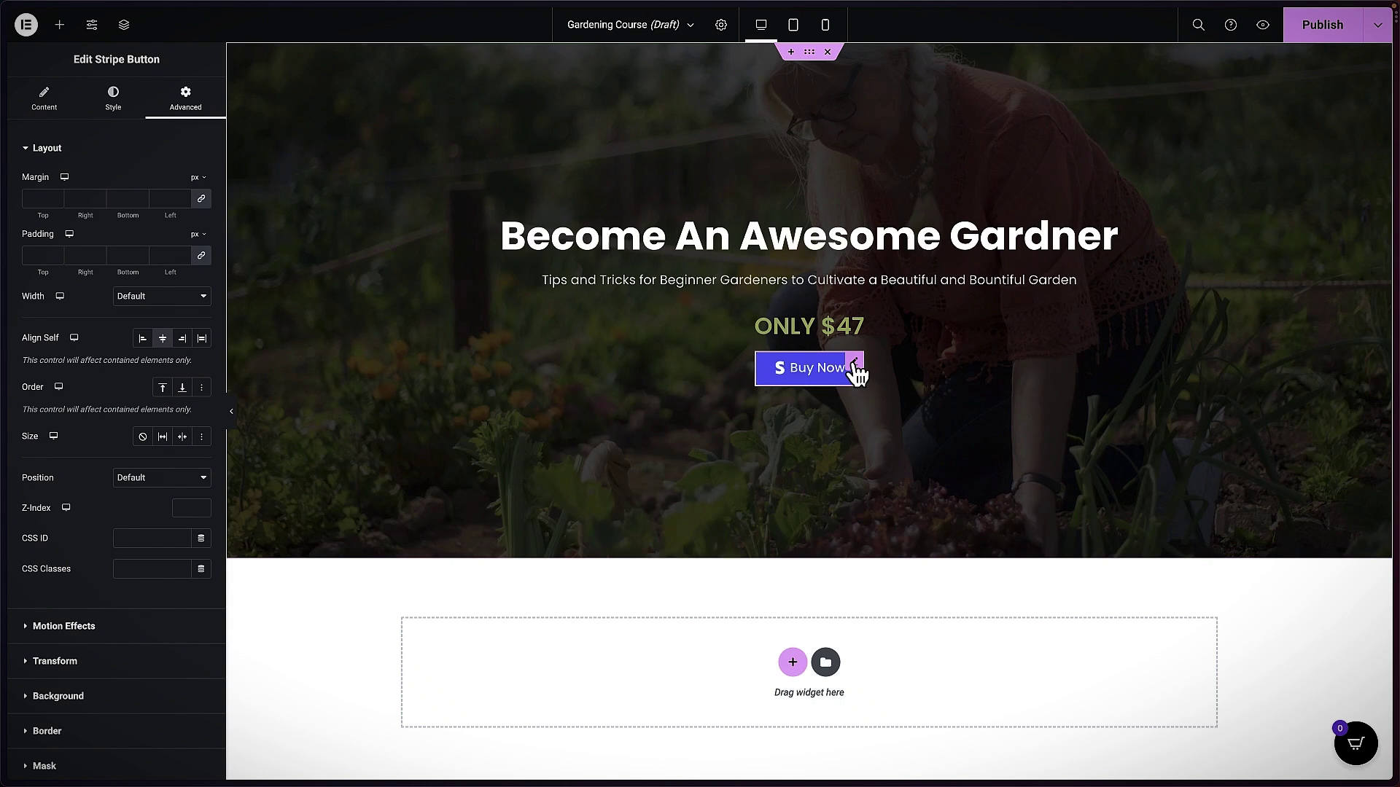
# - Set the Stripe product name to 'Garding Tips' priced at 47 USD
pyautogui.click(116, 107)
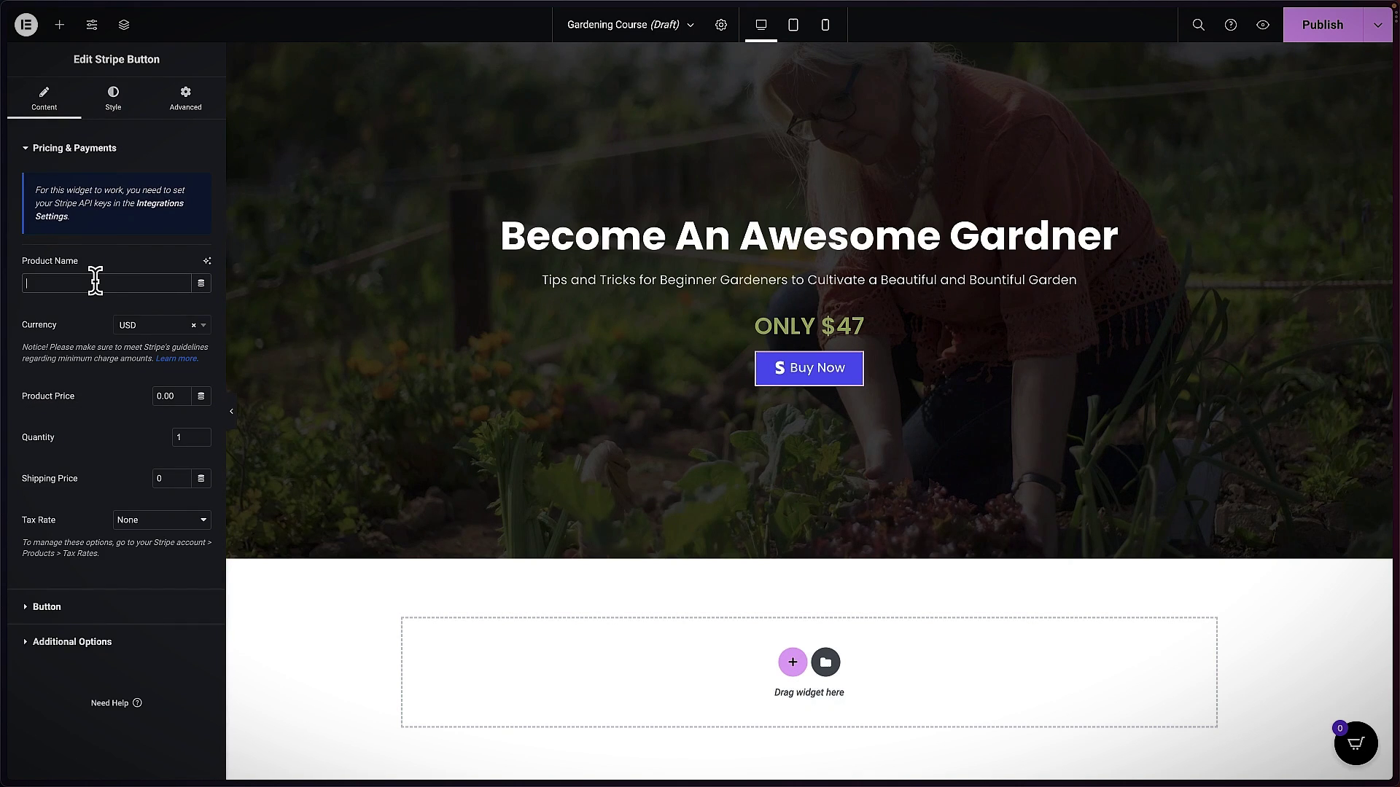
pyautogui.write('Garding Tips')
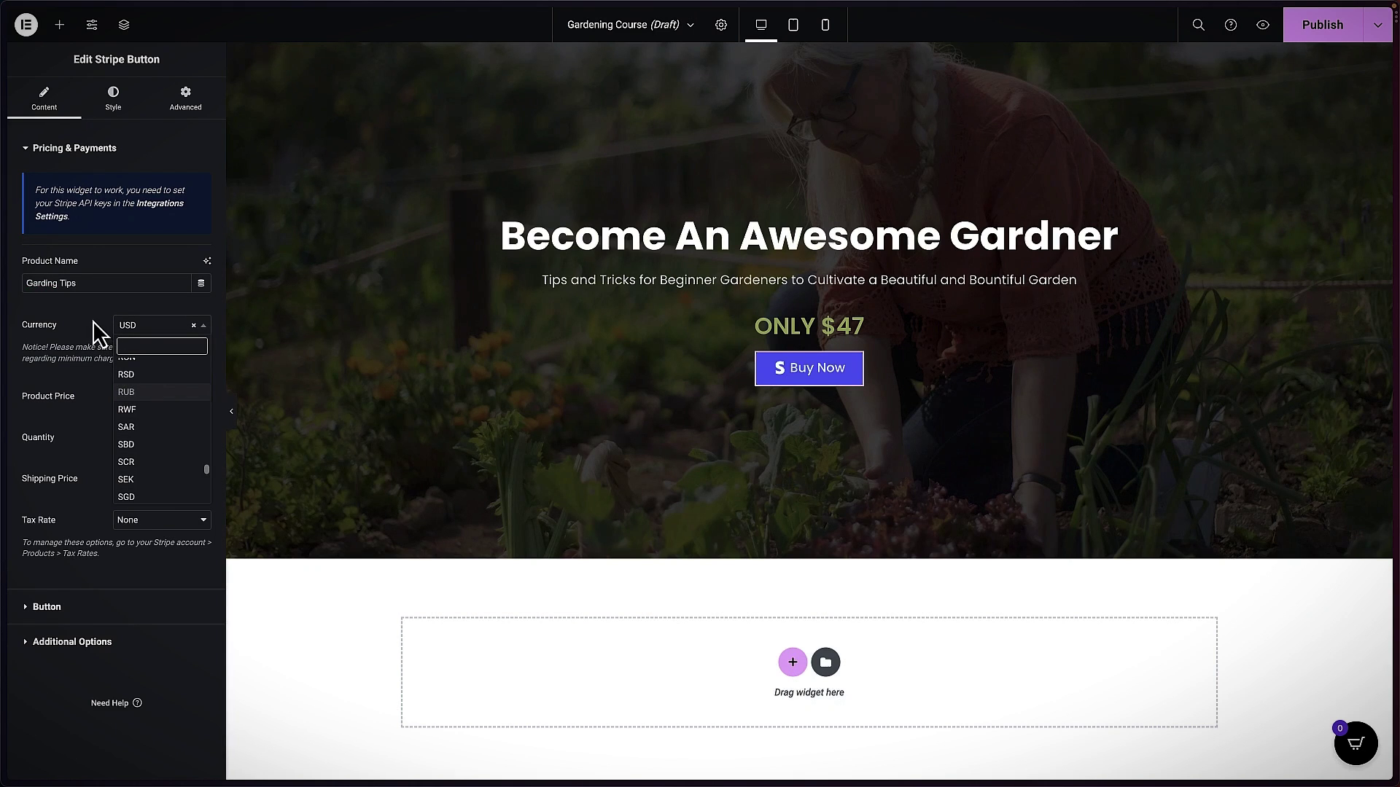
pyautogui.click(87, 357)
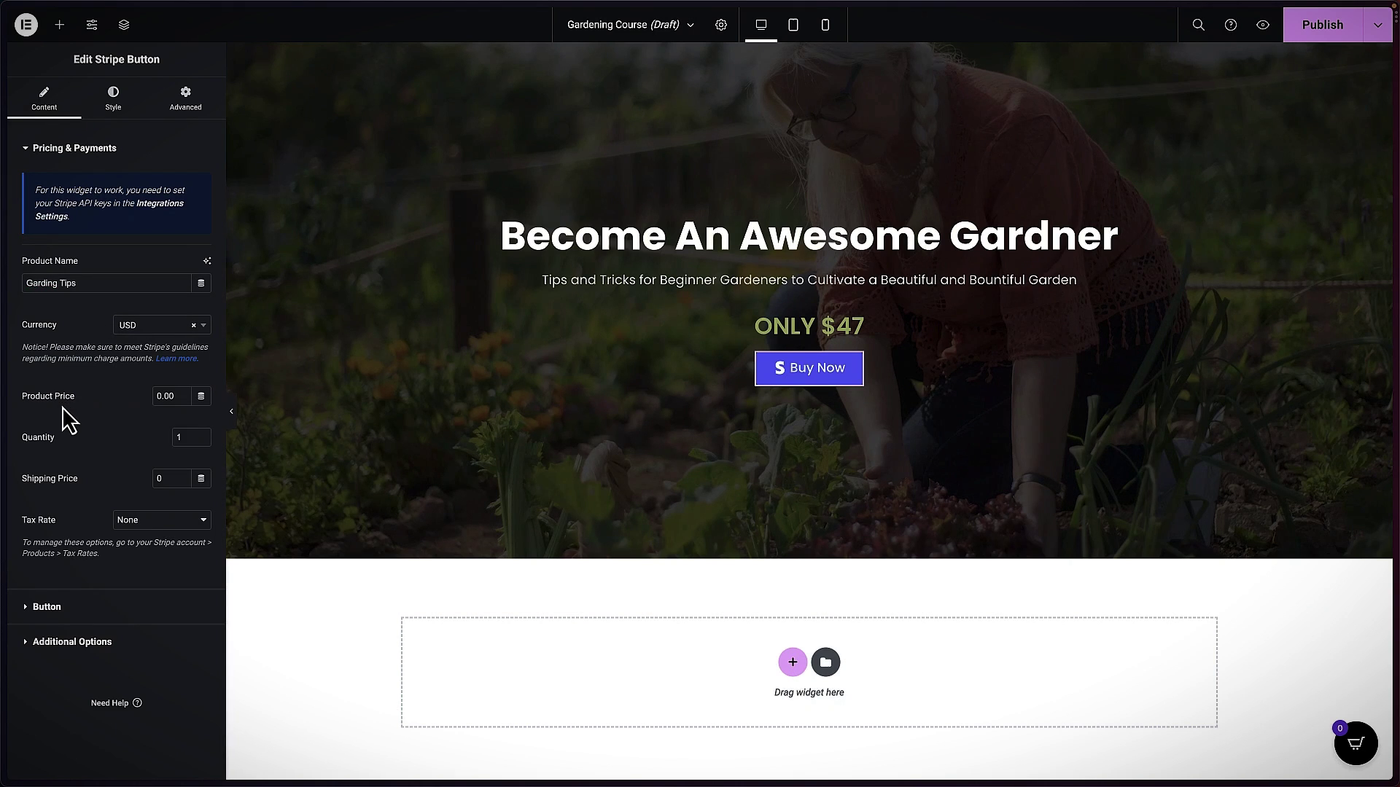
pyautogui.click(159, 394)
pyautogui.write('47')
# - Set icon spacing to 12, paste the Thank You redirect URL, enable test mode, and publish
pyautogui.click(47, 606)
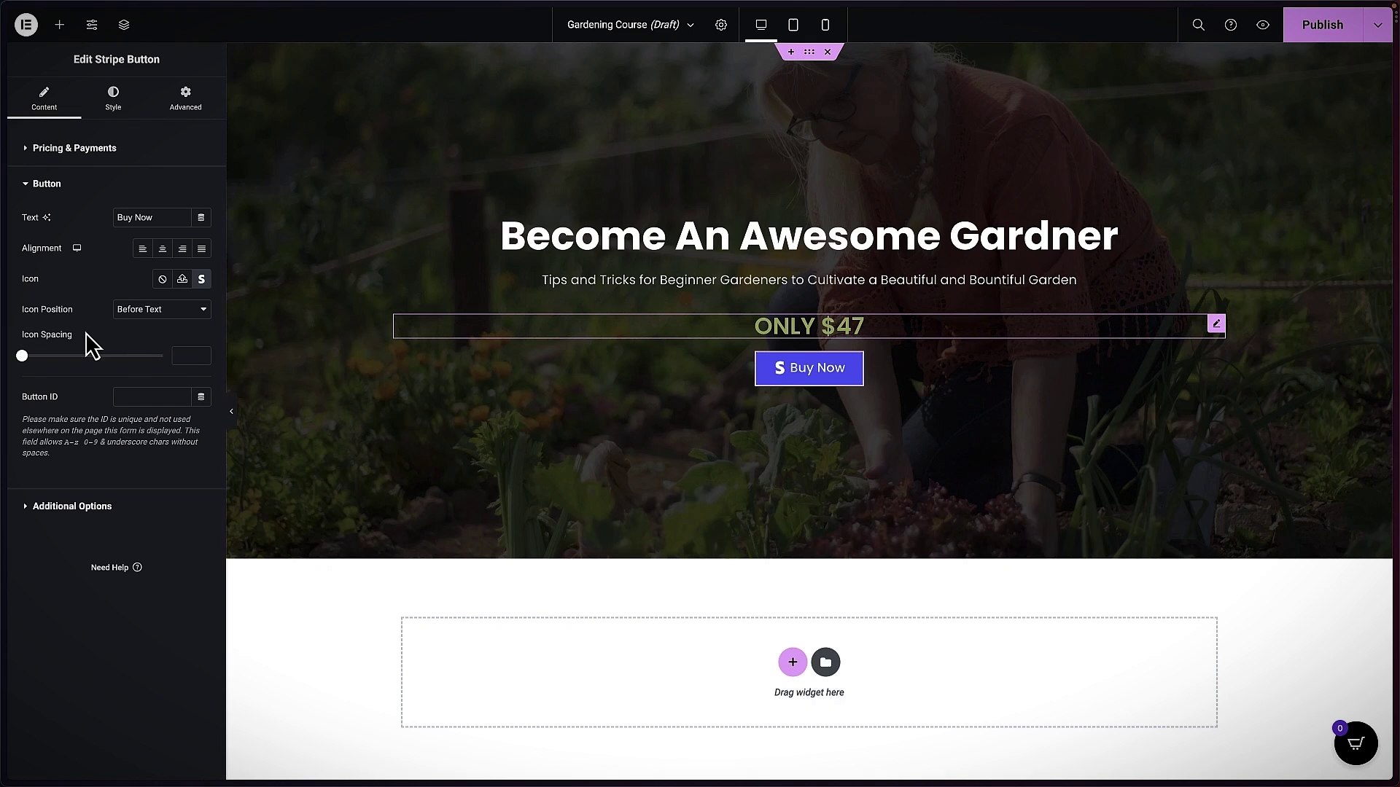
pyautogui.click(58, 358)
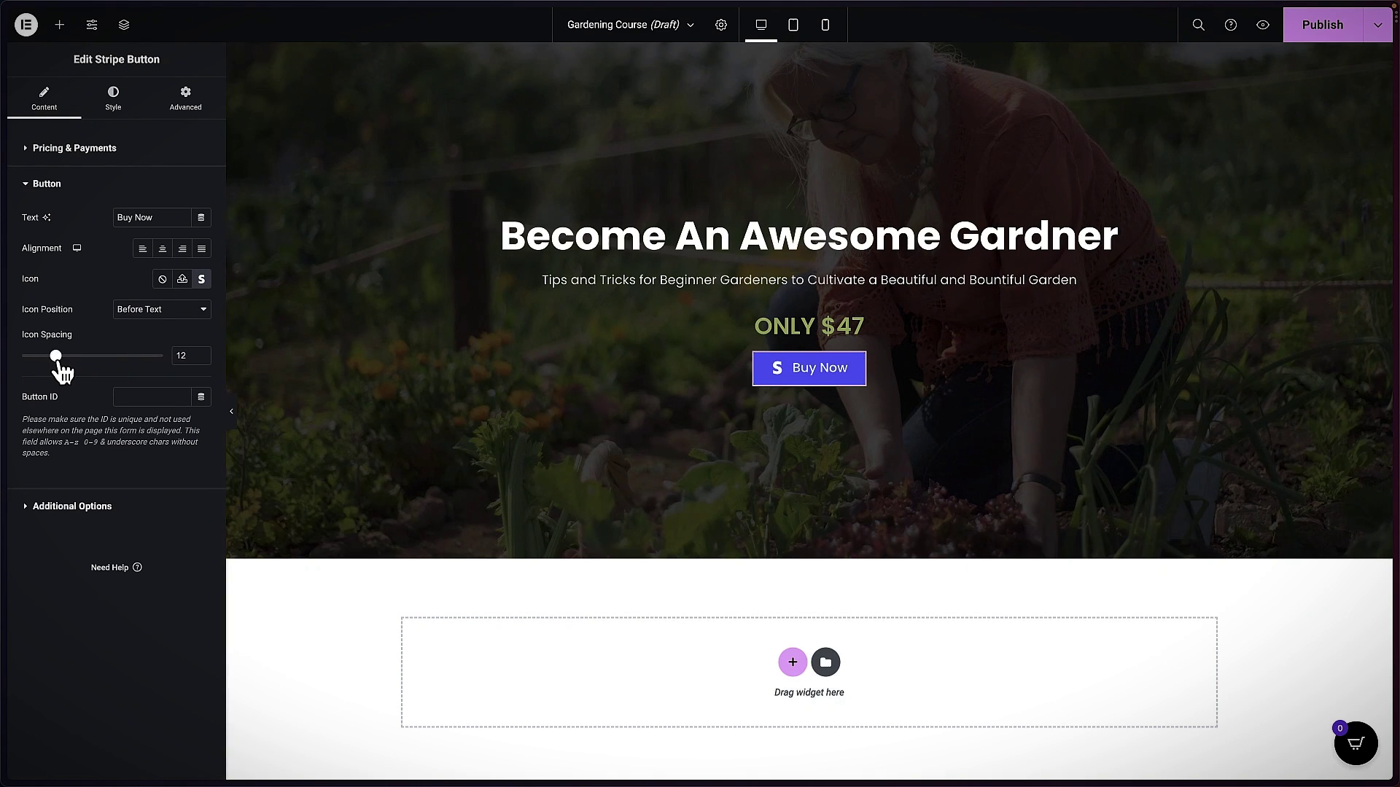
pyautogui.click(53, 506)
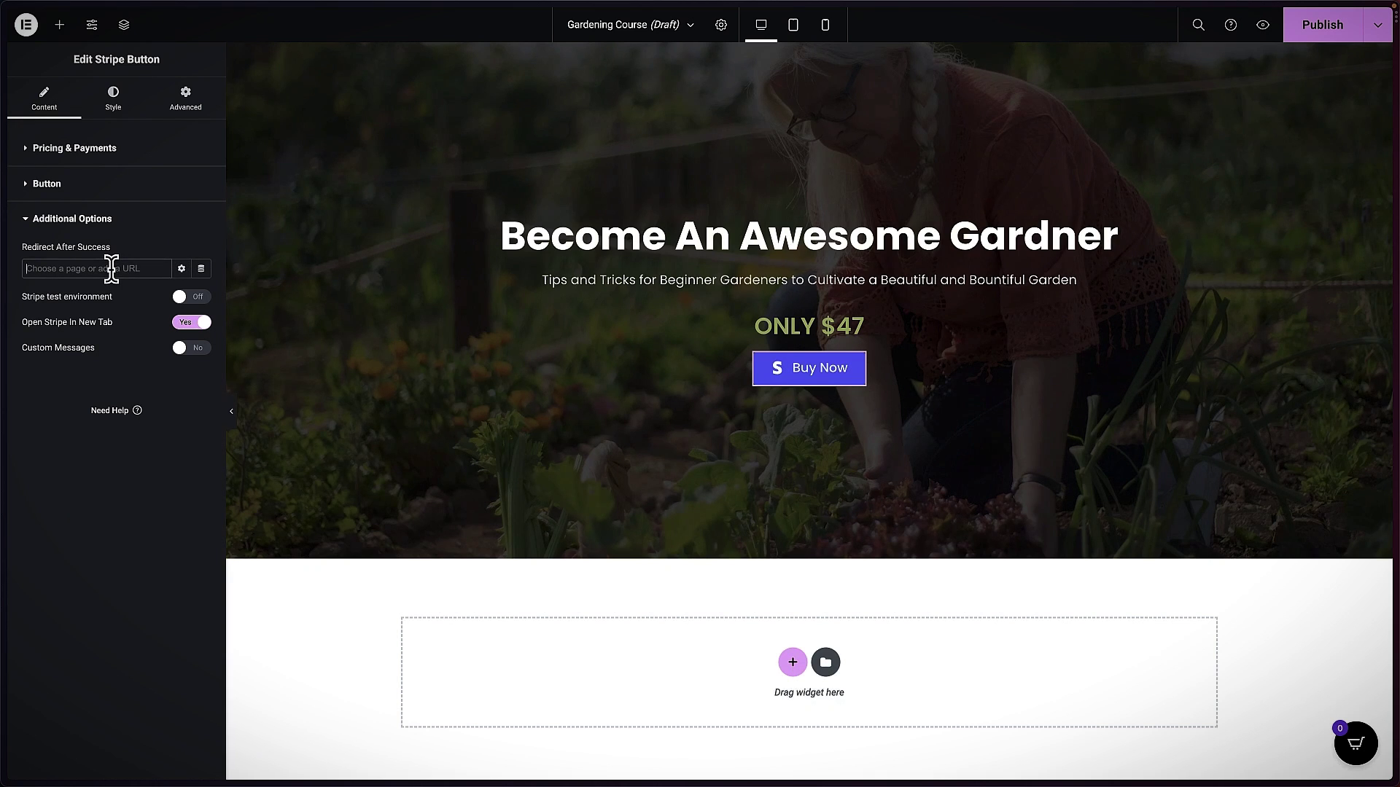
pyautogui.hotkey('ctrl', 'v')
pyautogui.click(195, 297)
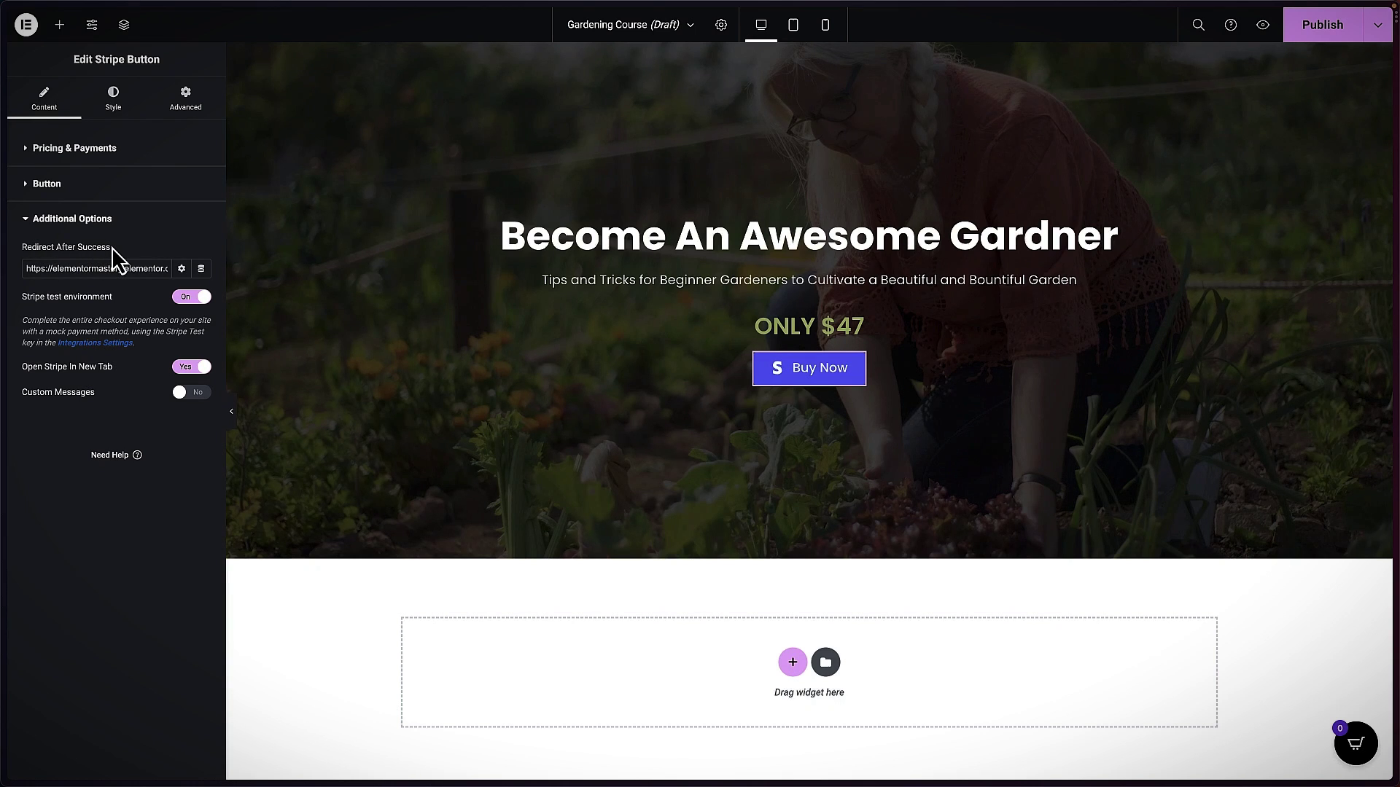
pyautogui.click(1316, 40)
pyautogui.click(793, 660)
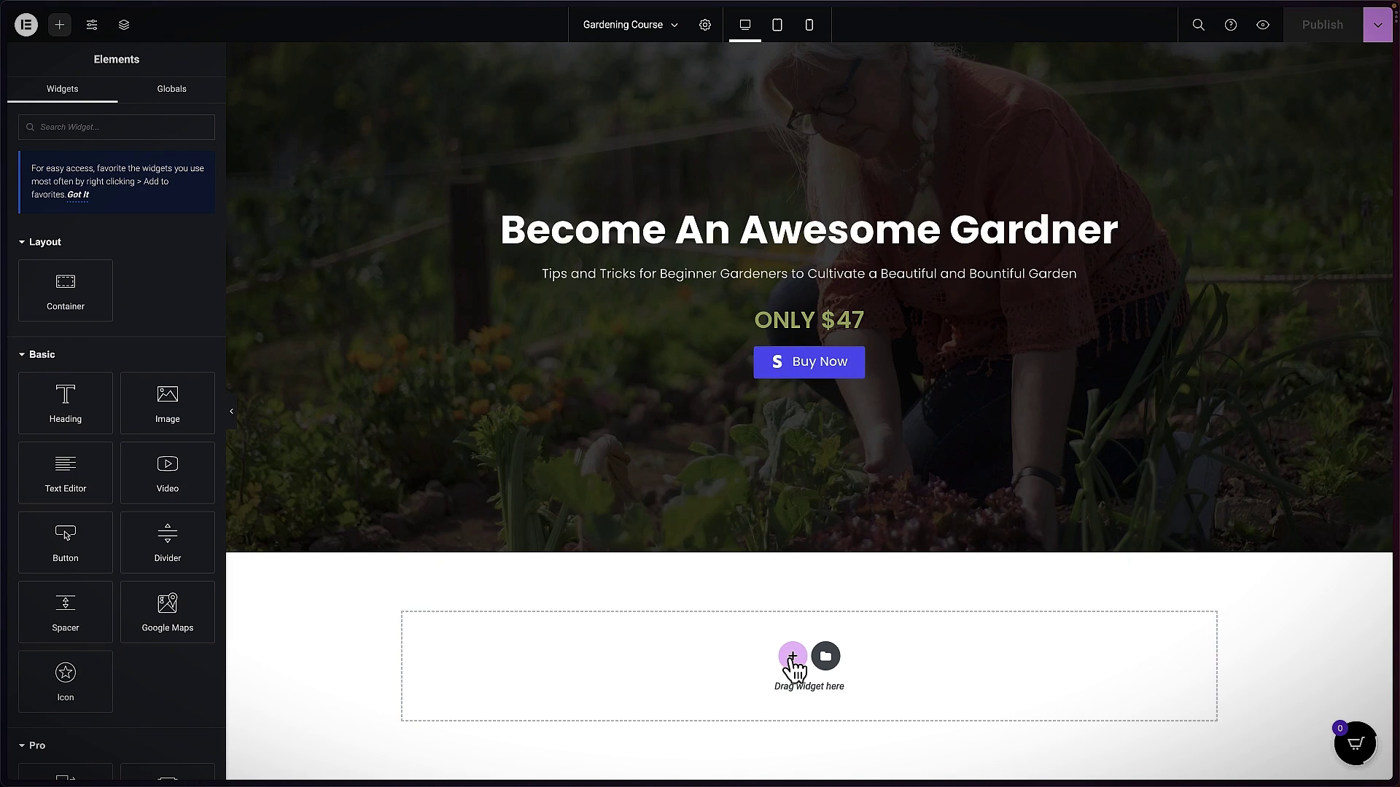
# - Add a single-column flexbox container below the hero and place an Icon Box widget in it
pyautogui.click(793, 659)
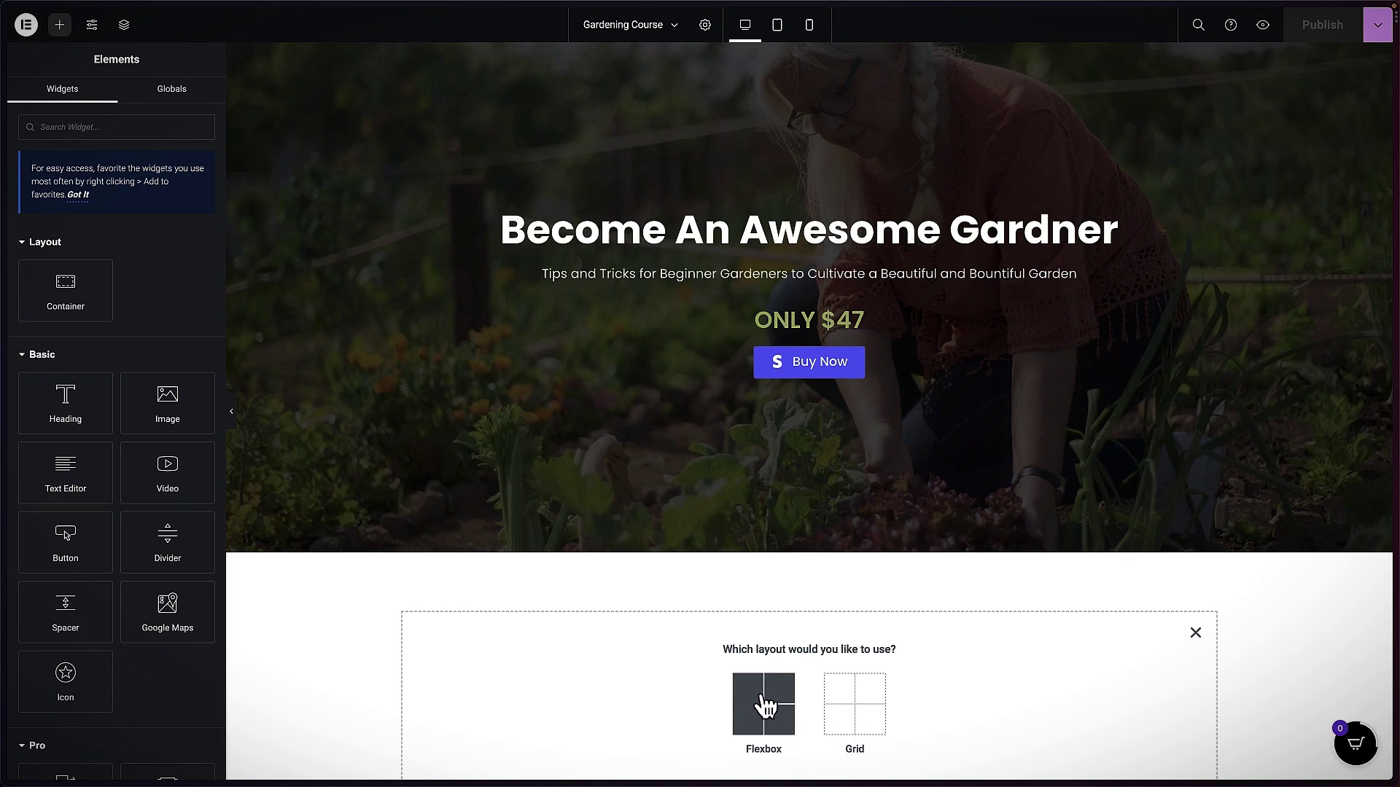
pyautogui.click(764, 706)
pyautogui.click(568, 701)
pyautogui.click(60, 25)
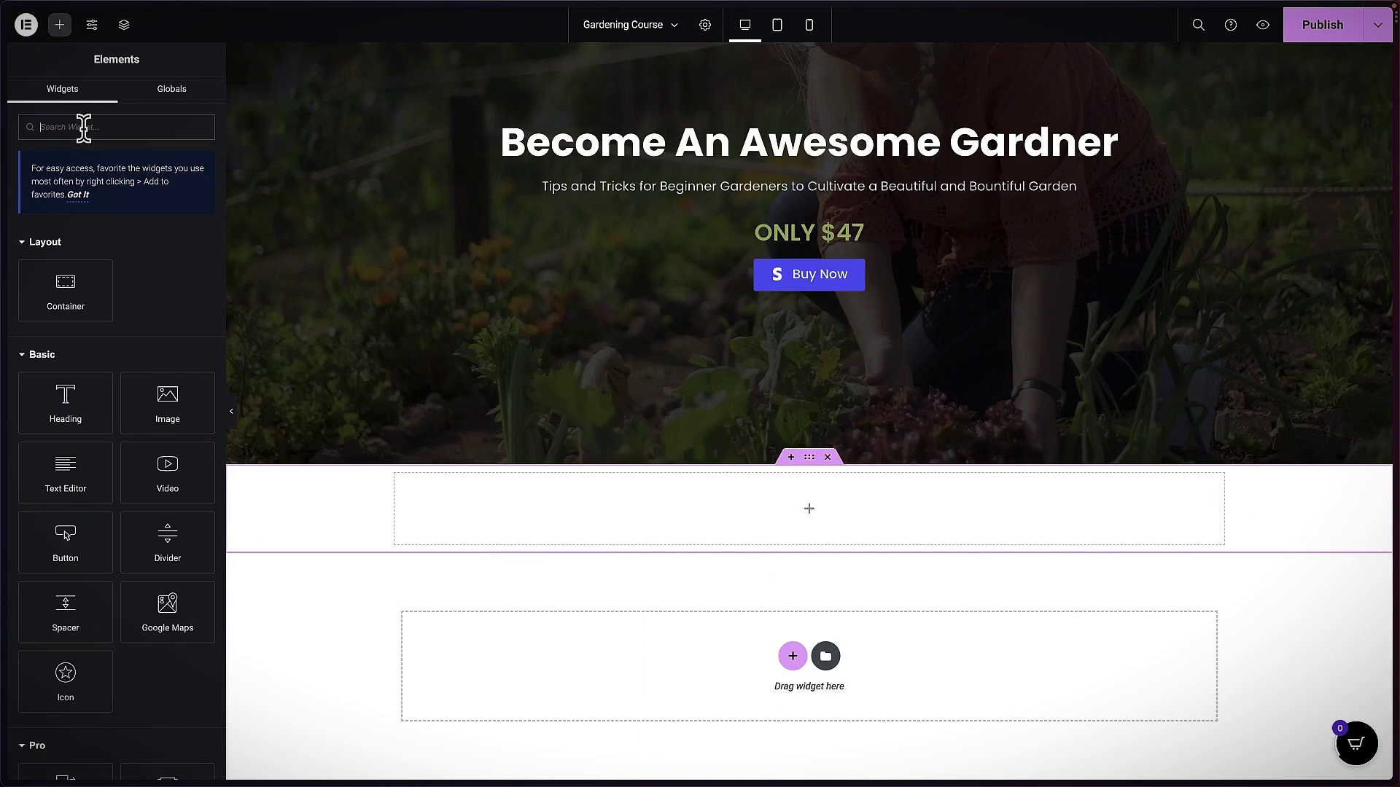
pyautogui.write('i')
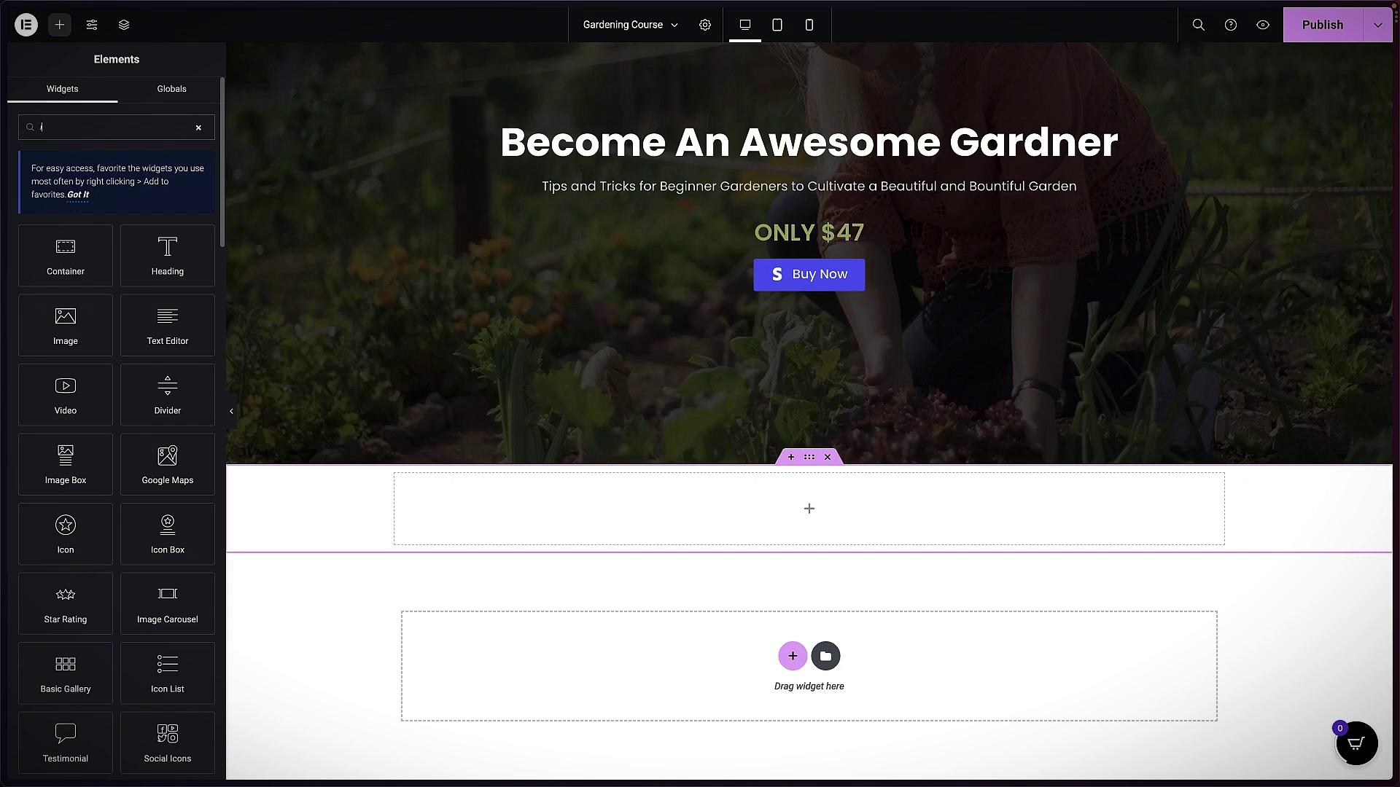
pyautogui.write('con')
pyautogui.moveTo(168, 255); pyautogui.dragTo(765, 527)
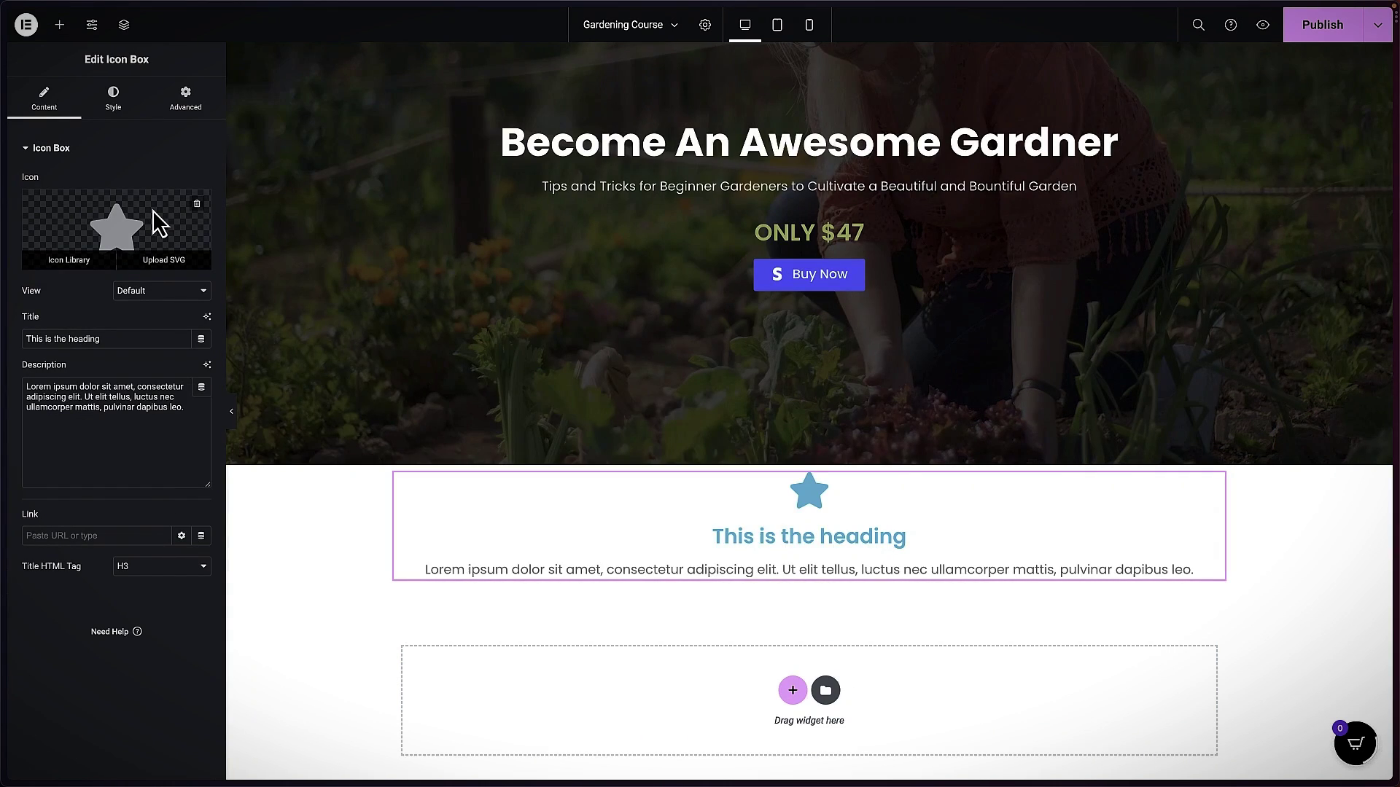
# - Replace the icon box's star with the Money icon from the Icon Library
pyautogui.click(159, 222)
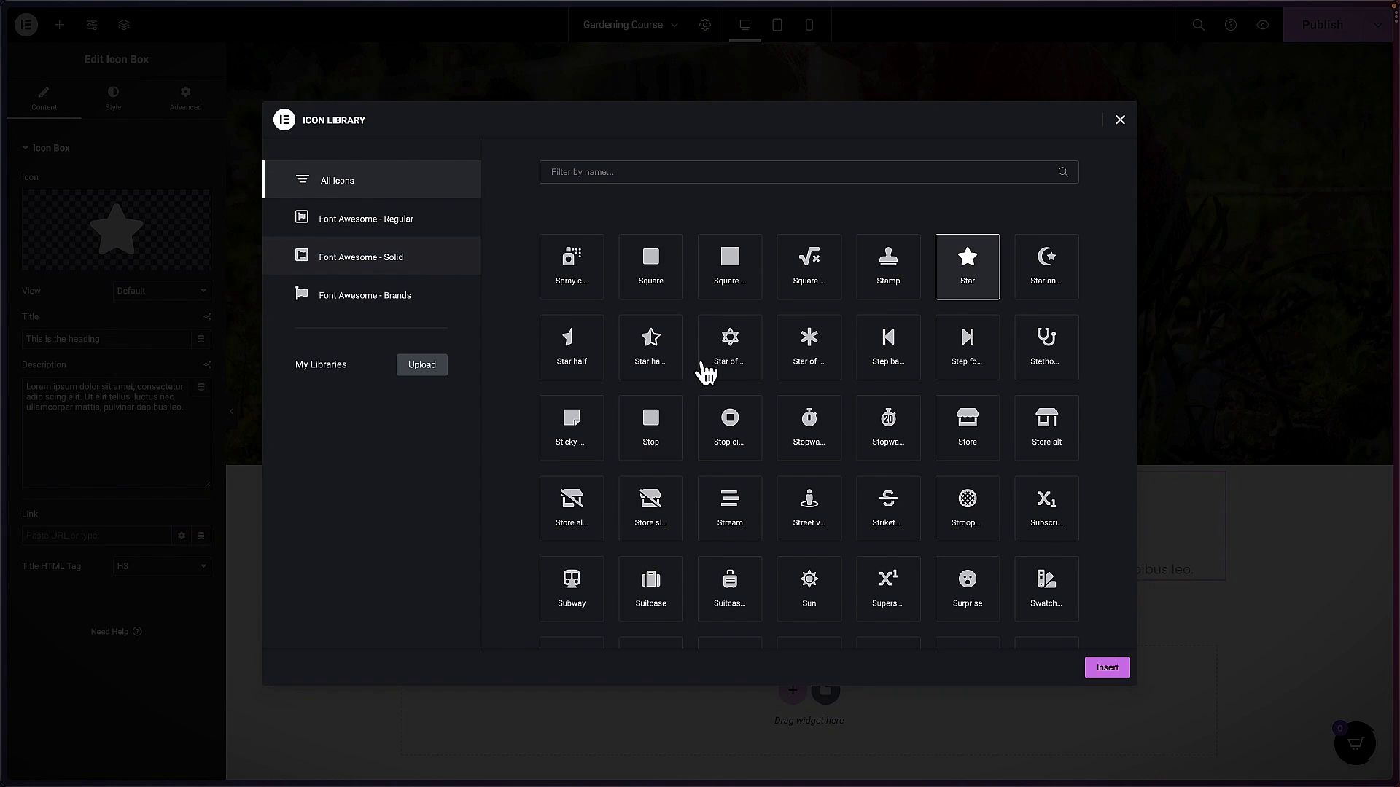
pyautogui.scroll(-1, 710, 386)
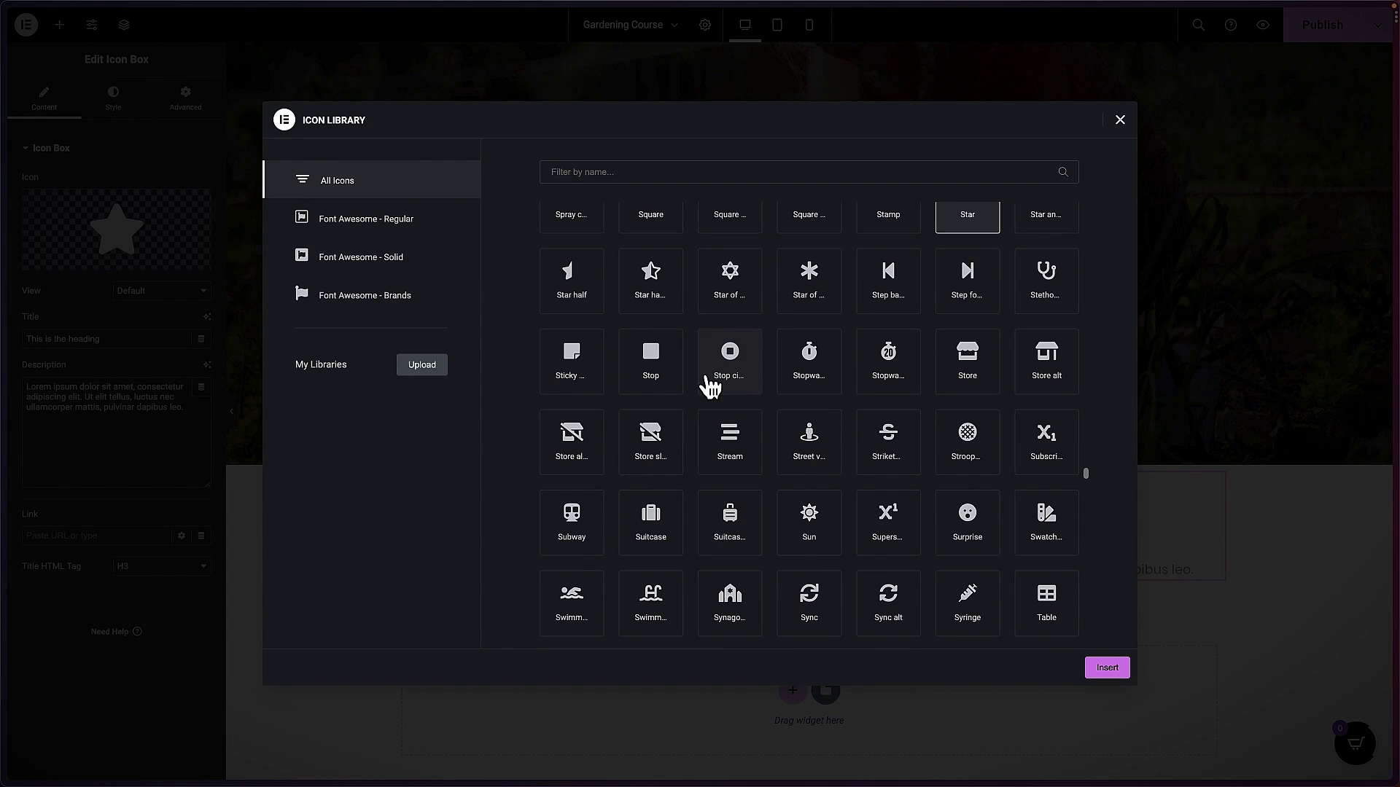
pyautogui.write('money')
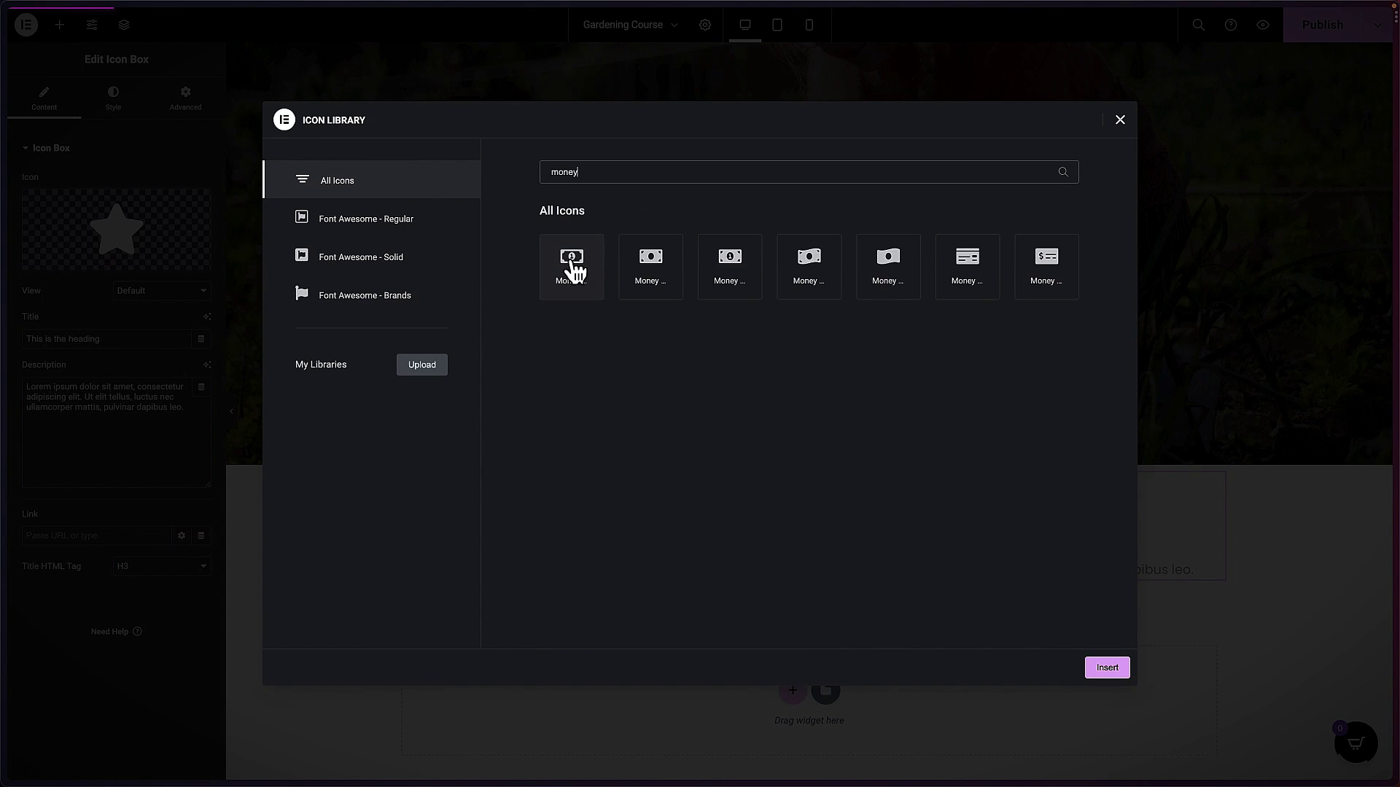
pyautogui.click(575, 272)
pyautogui.click(1107, 668)
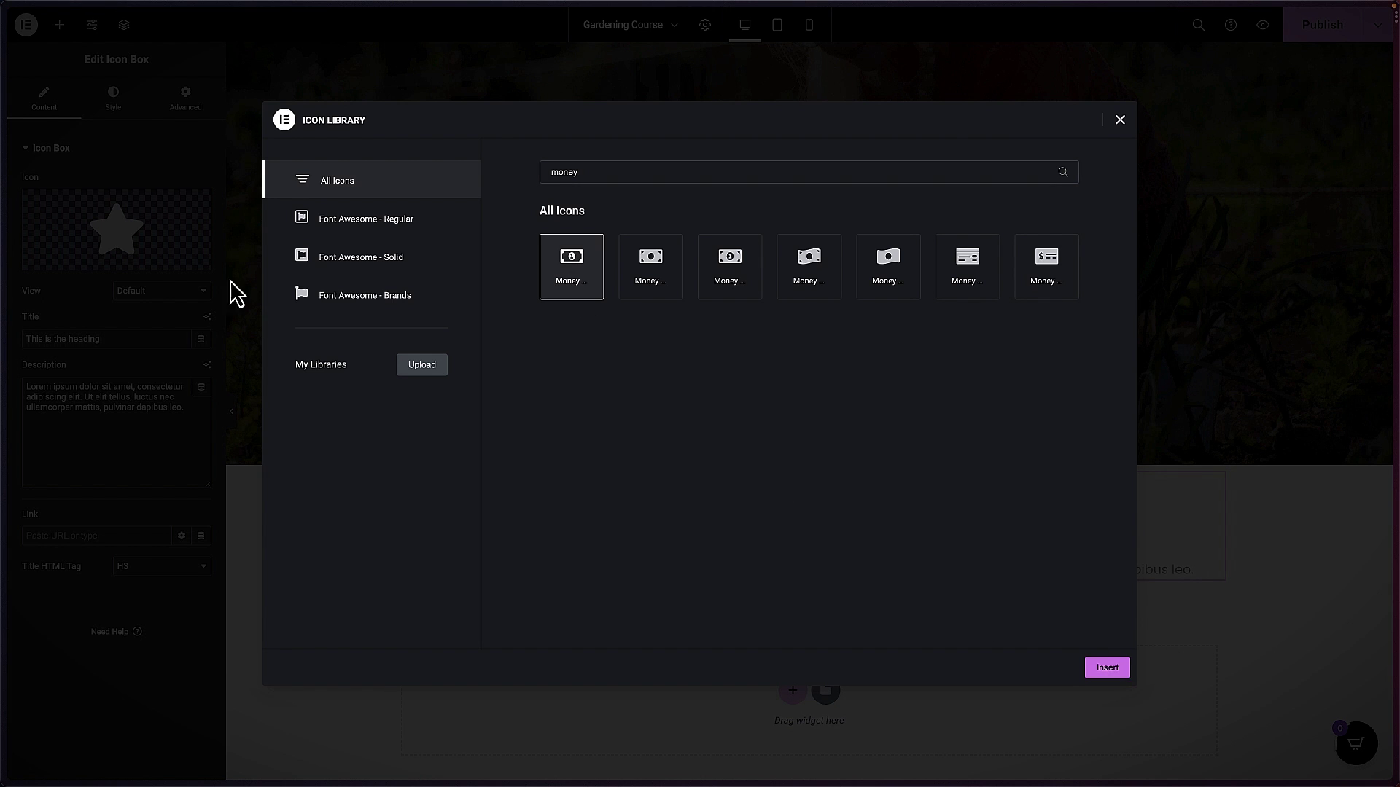
# - Set the icon's primary colour to #222222
pyautogui.click(110, 98)
pyautogui.click(43, 271)
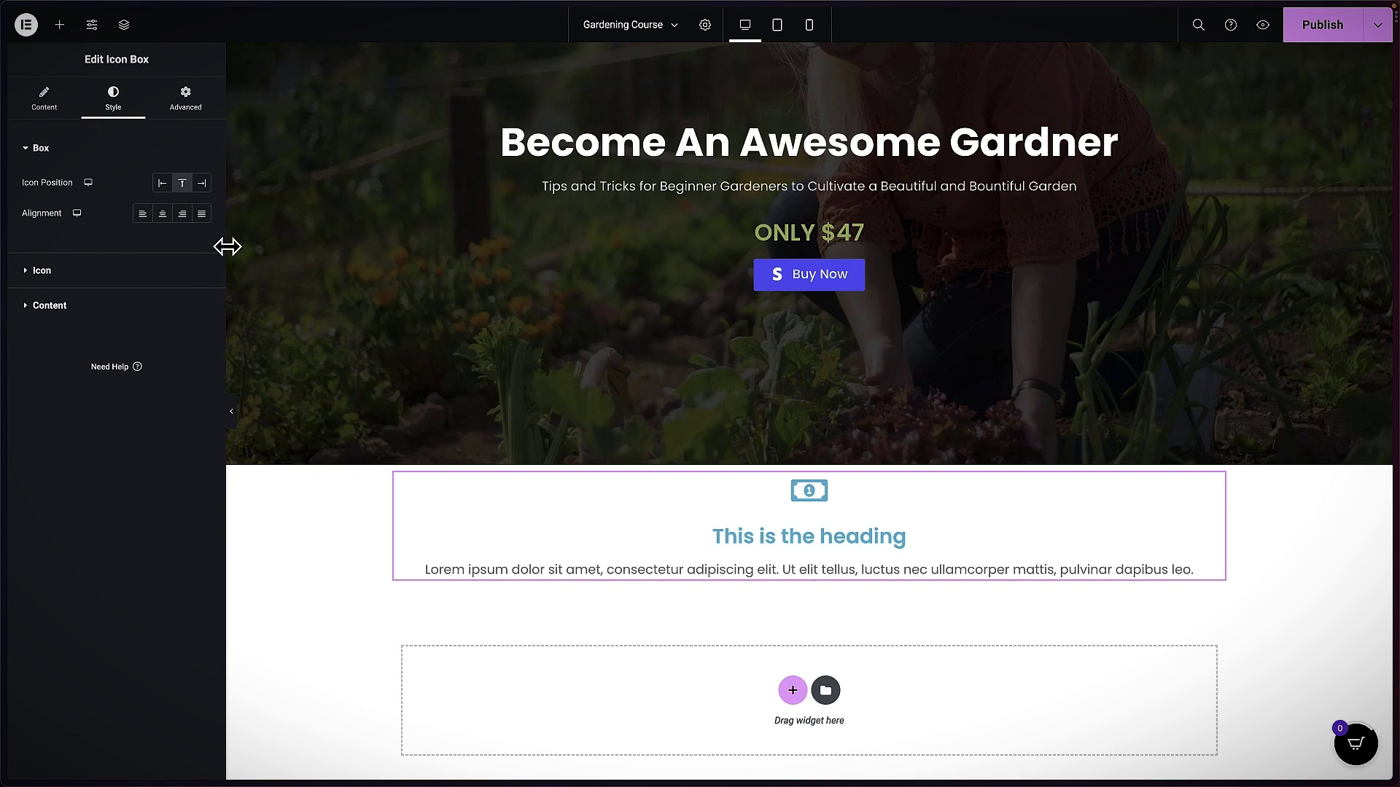
pyautogui.click(202, 248)
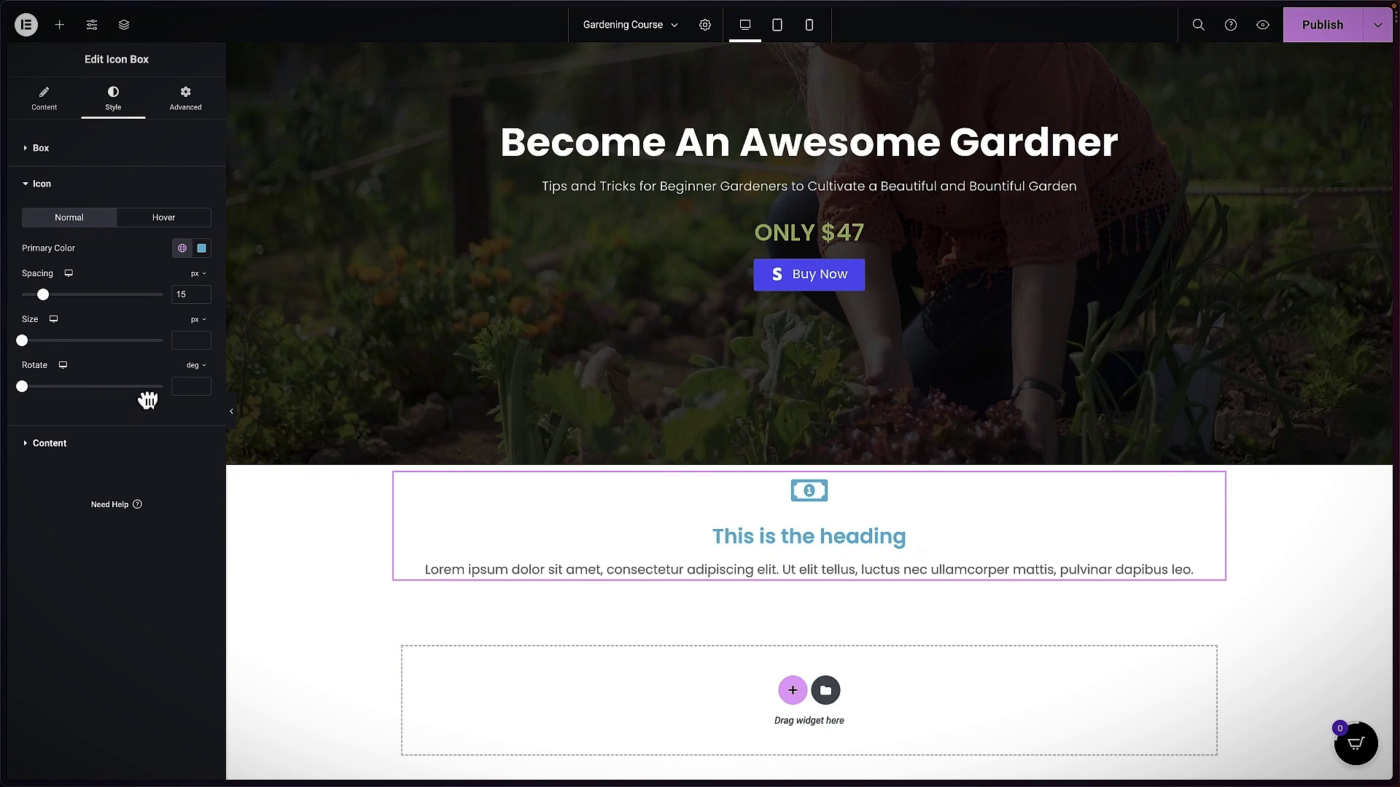
pyautogui.click(118, 402)
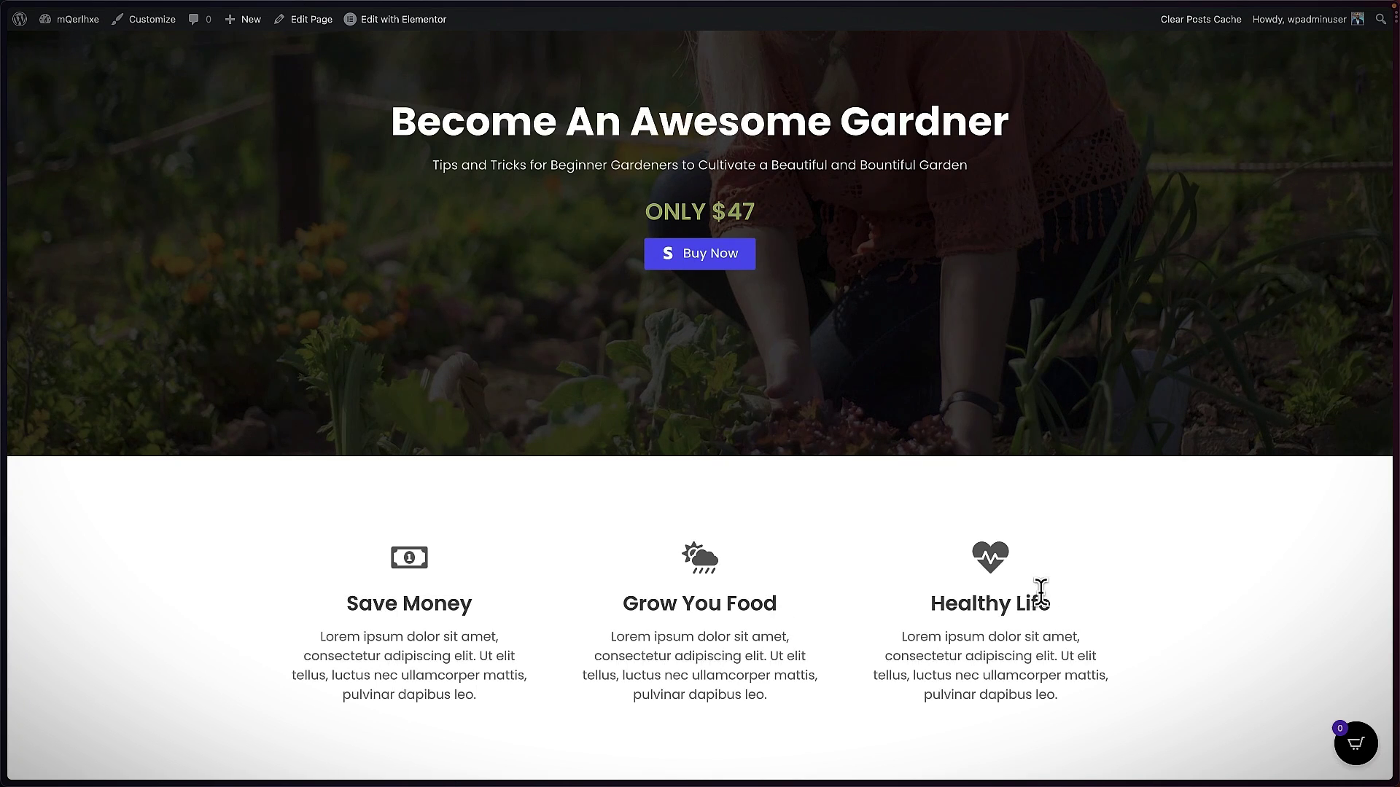
# - Scroll up the live page to the hero's $47 price and Stripe Buy Now button
pyautogui.scroll(2, 819, 439)
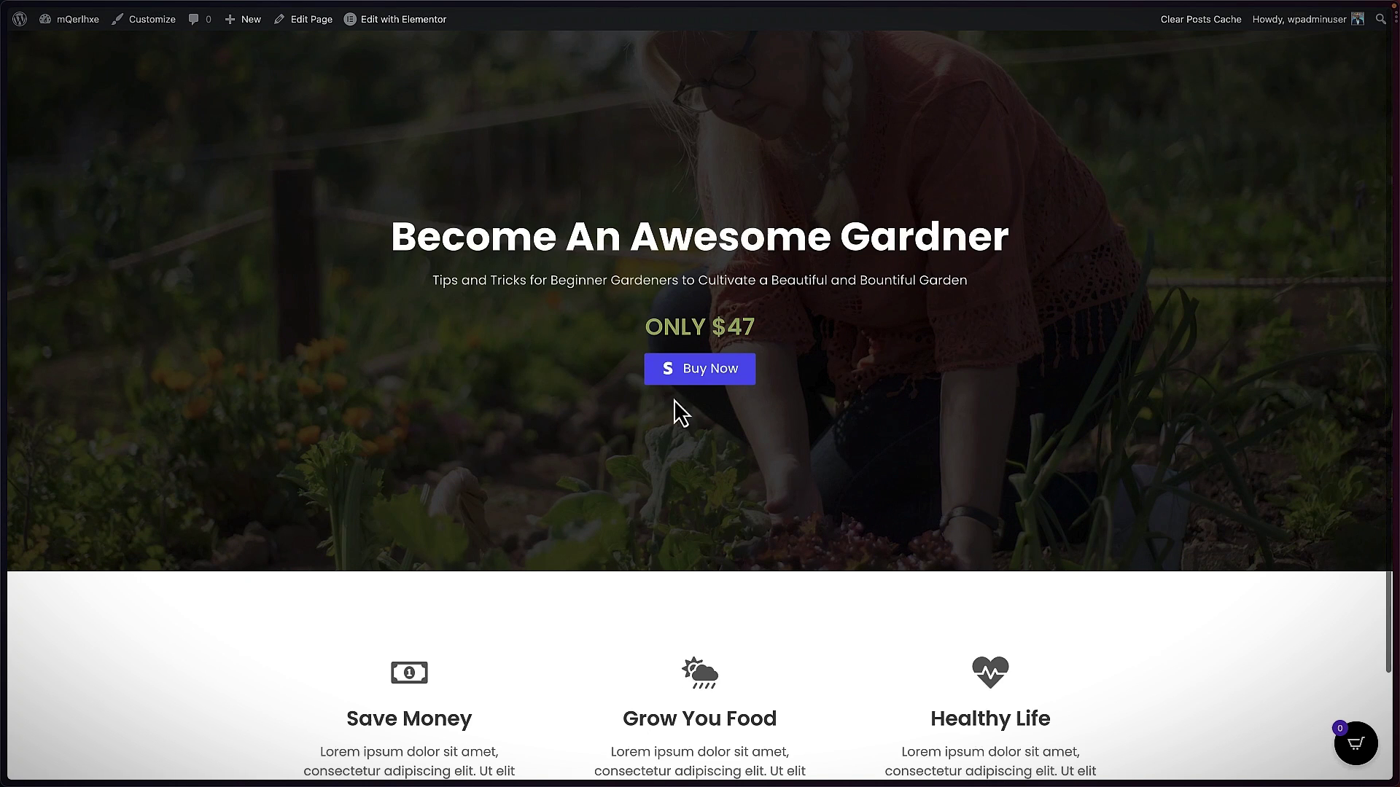
pyautogui.click(714, 379)
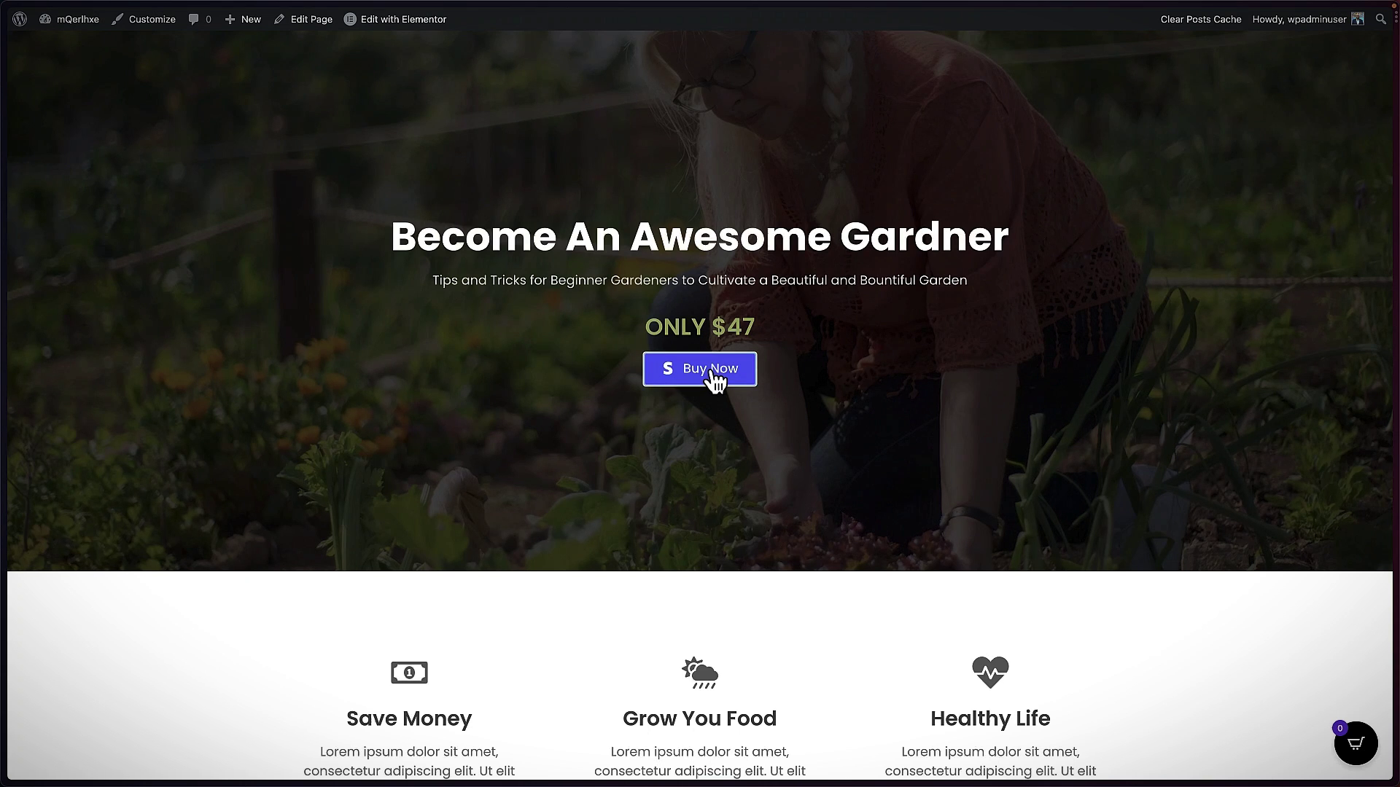